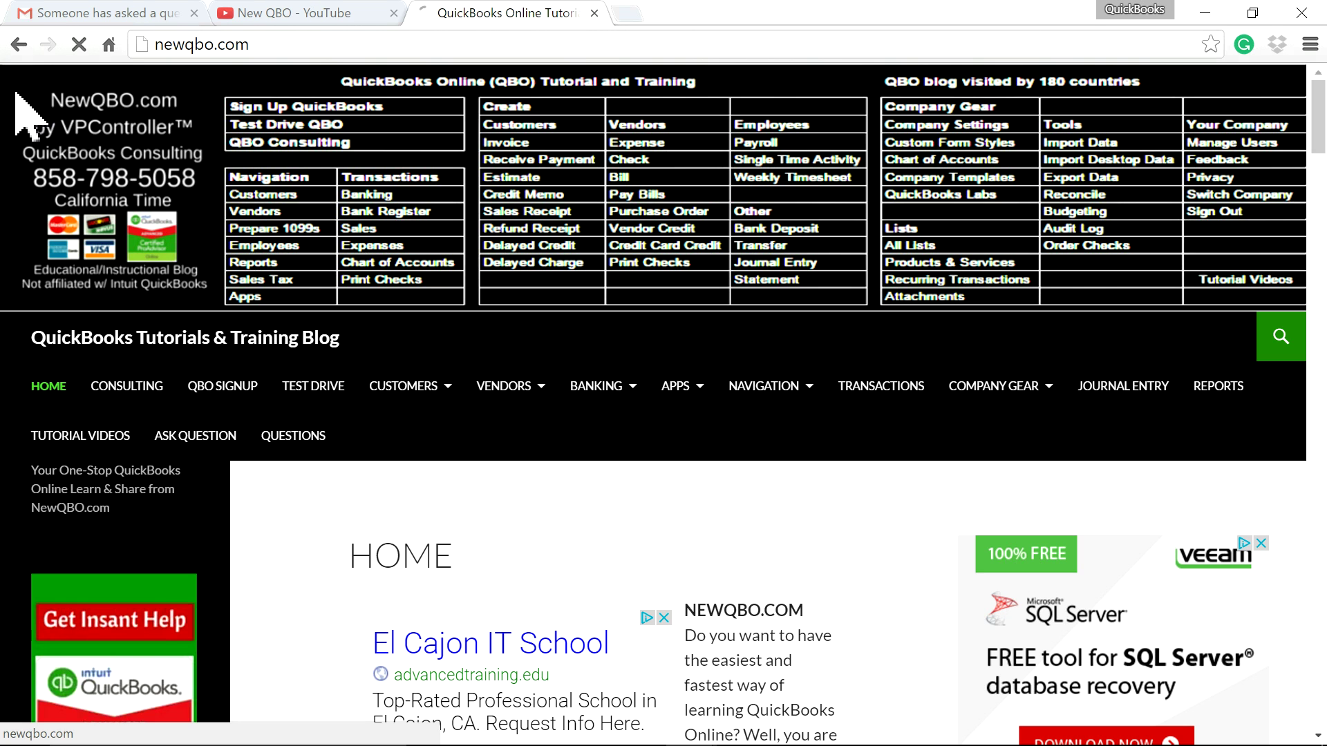
# Reload the NewQBO.com home page, view the tutorial's title picture in Photos and return to the website.
pyautogui.click(43, 108)
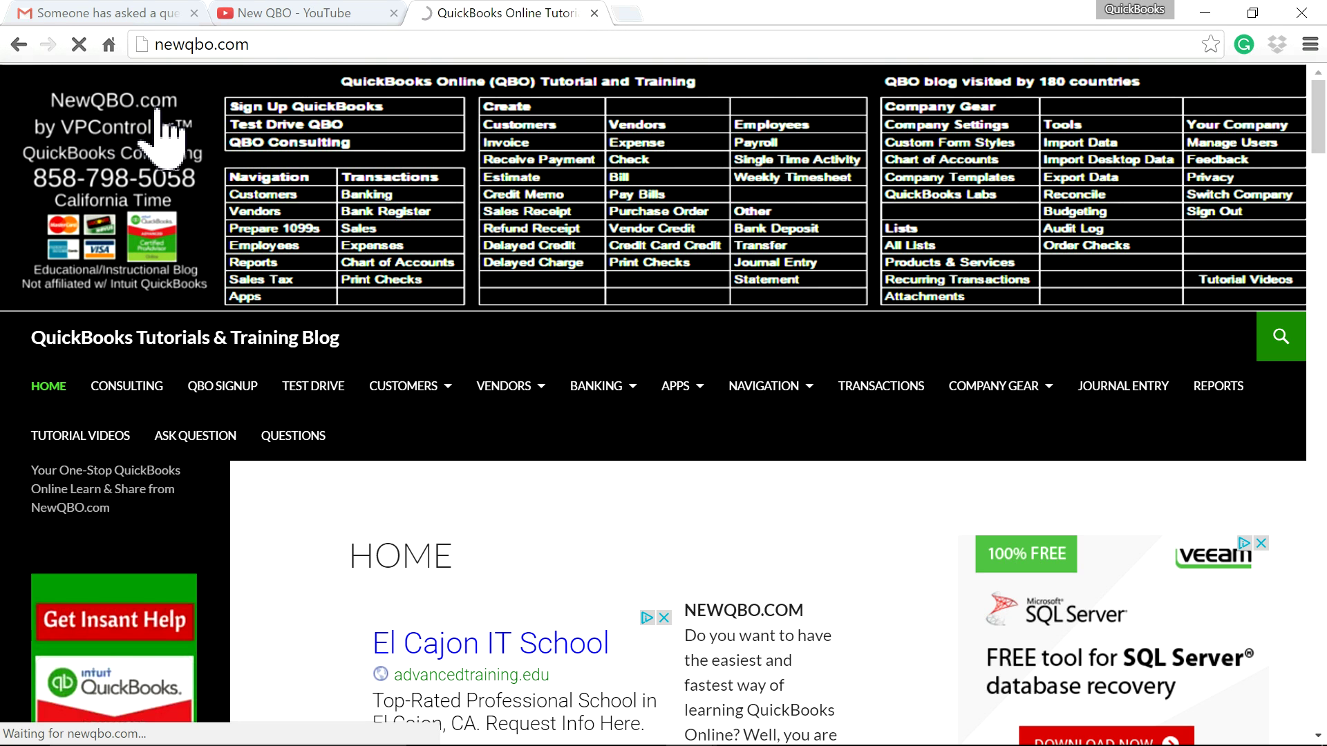
pyautogui.click(88, 493)
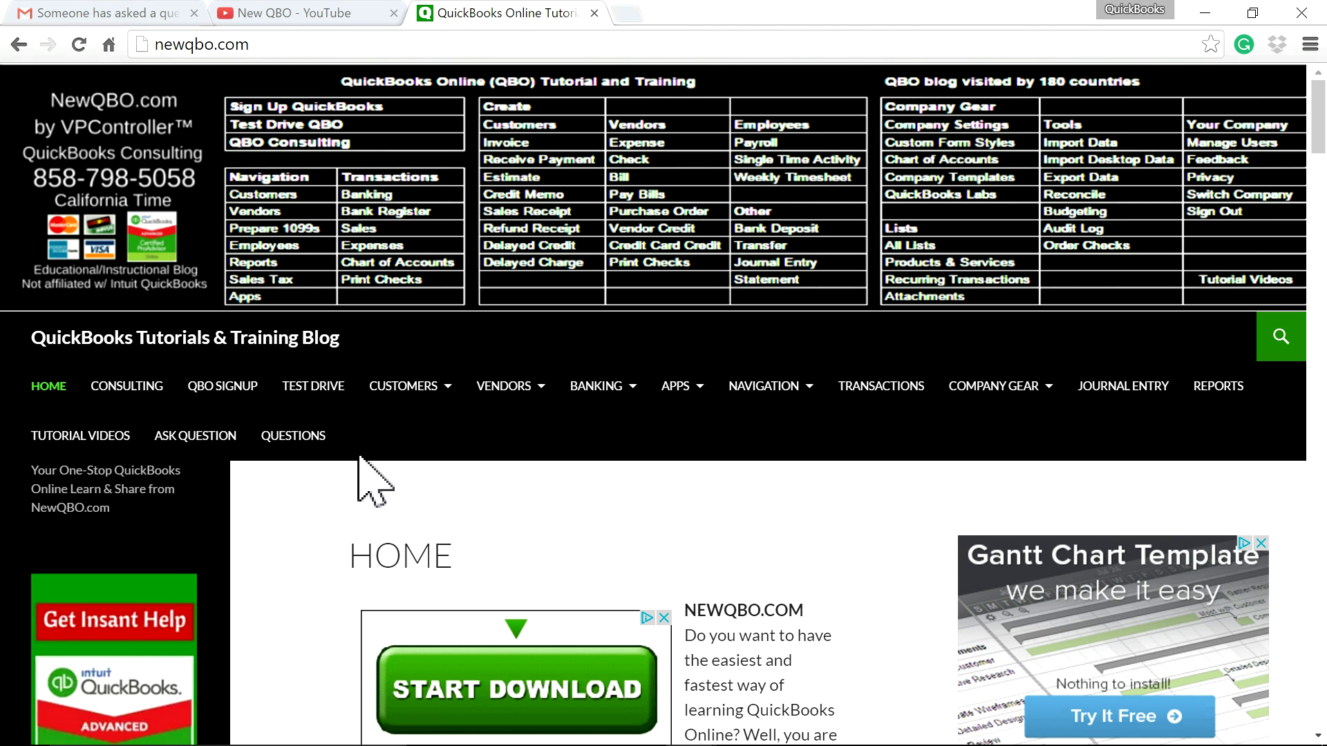
pyautogui.moveTo(794, 736)
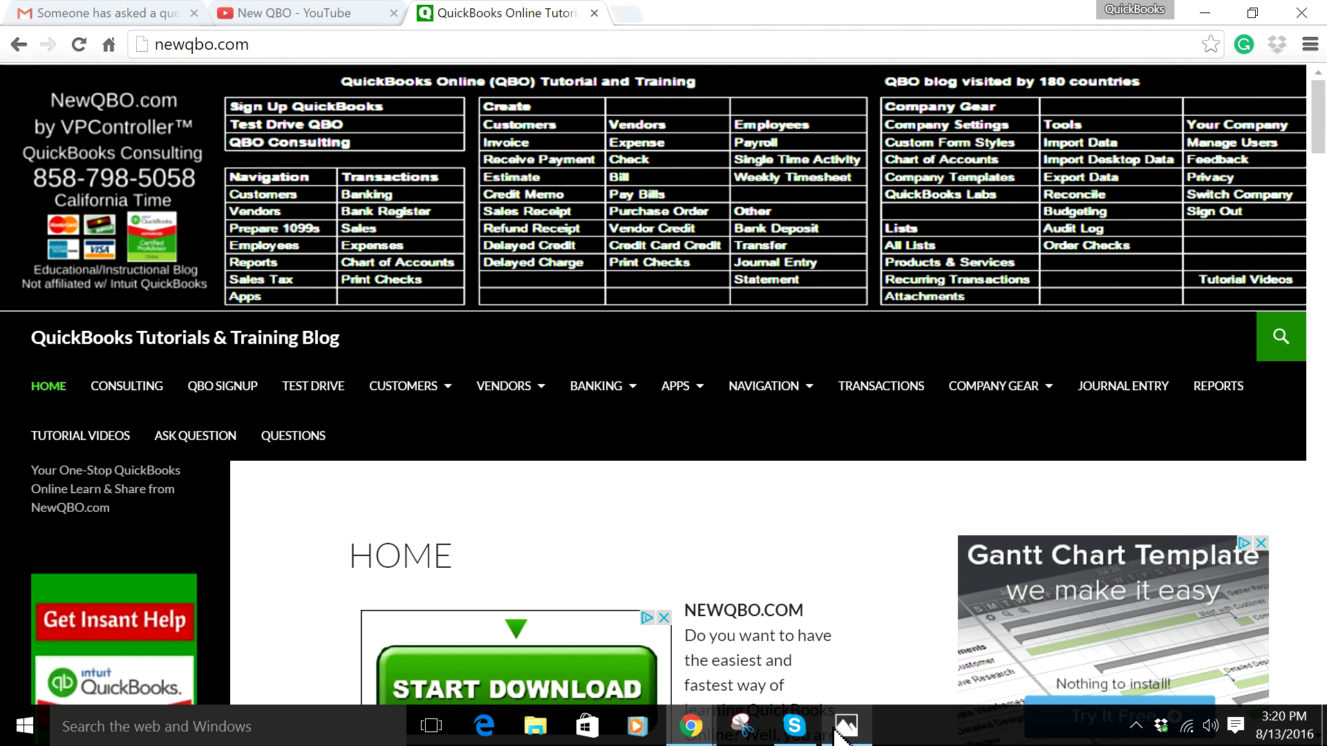
pyautogui.click(842, 727)
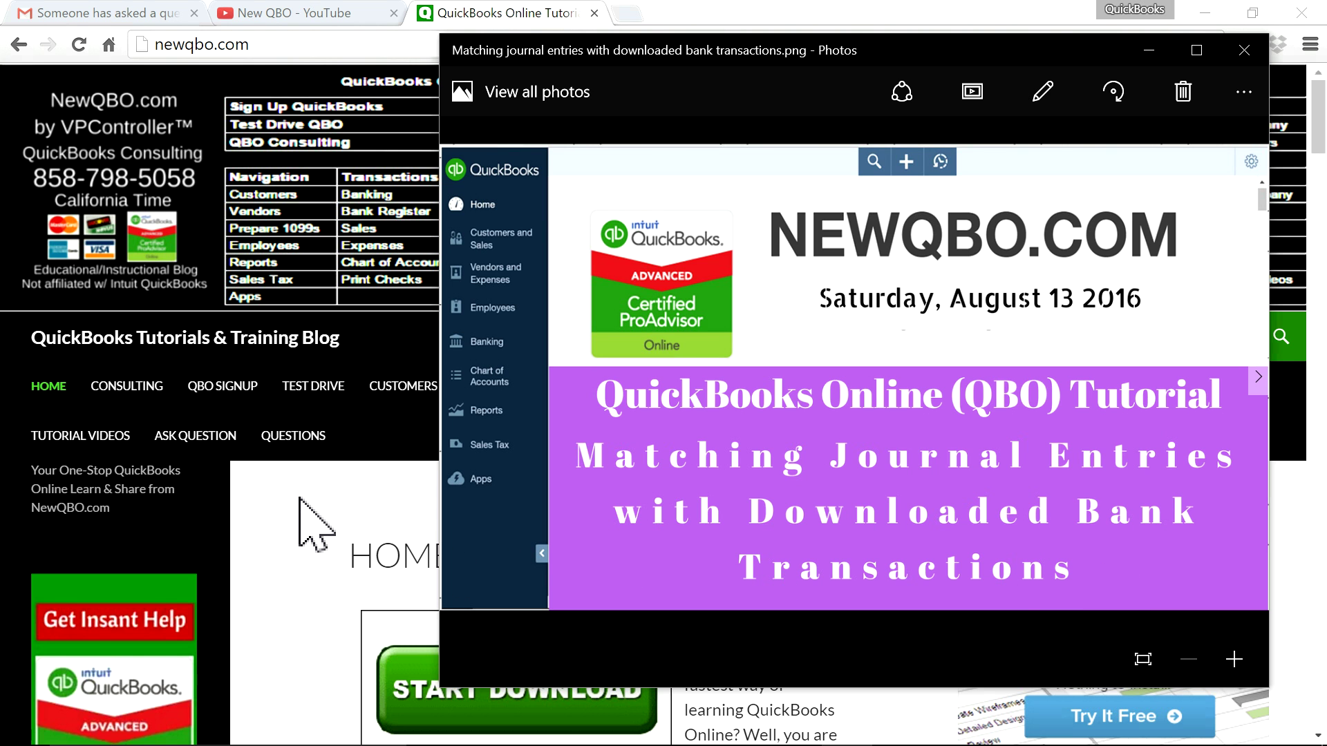
pyautogui.click(314, 523)
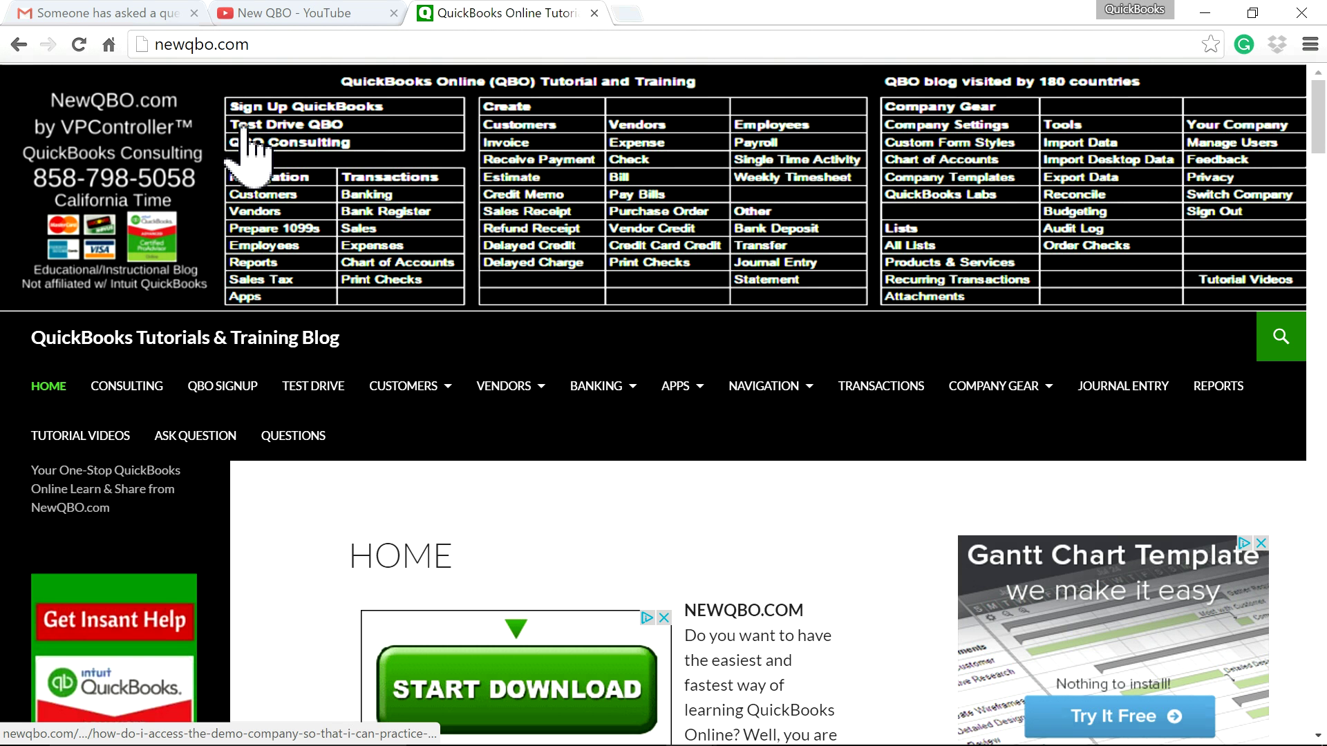
# Open the website's Test Drive page and look through its free-trial offers and country test-drive links.
pyautogui.click(314, 387)
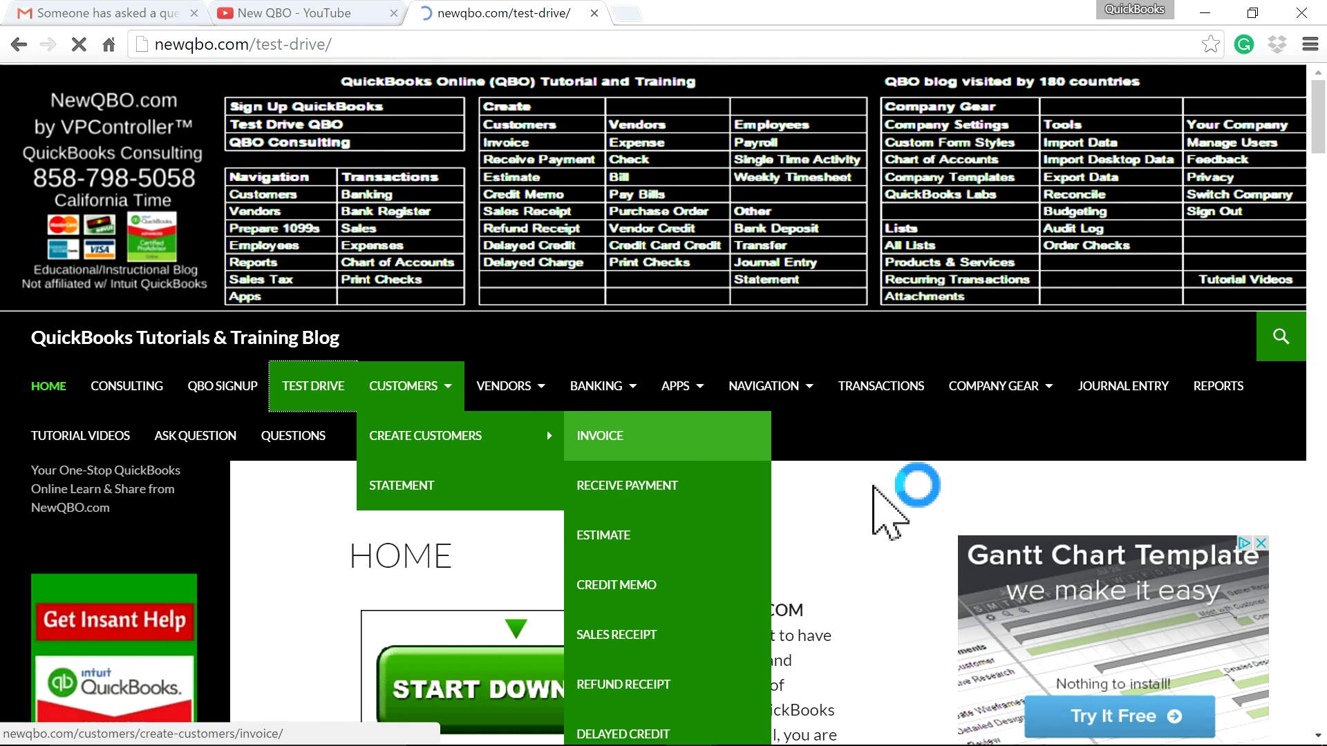
pyautogui.scroll(-10, 864, 552)
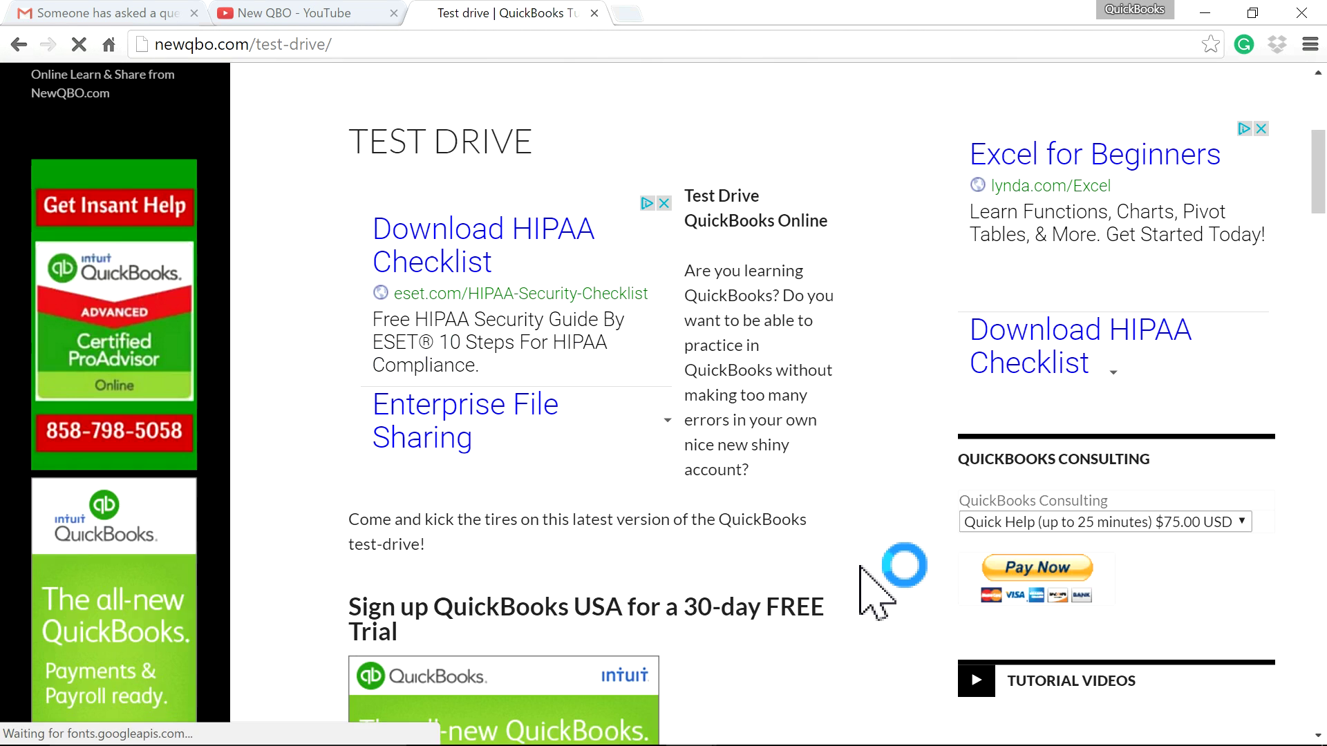
pyautogui.scroll(-2, 863, 567)
pyautogui.scroll(3, 863, 567)
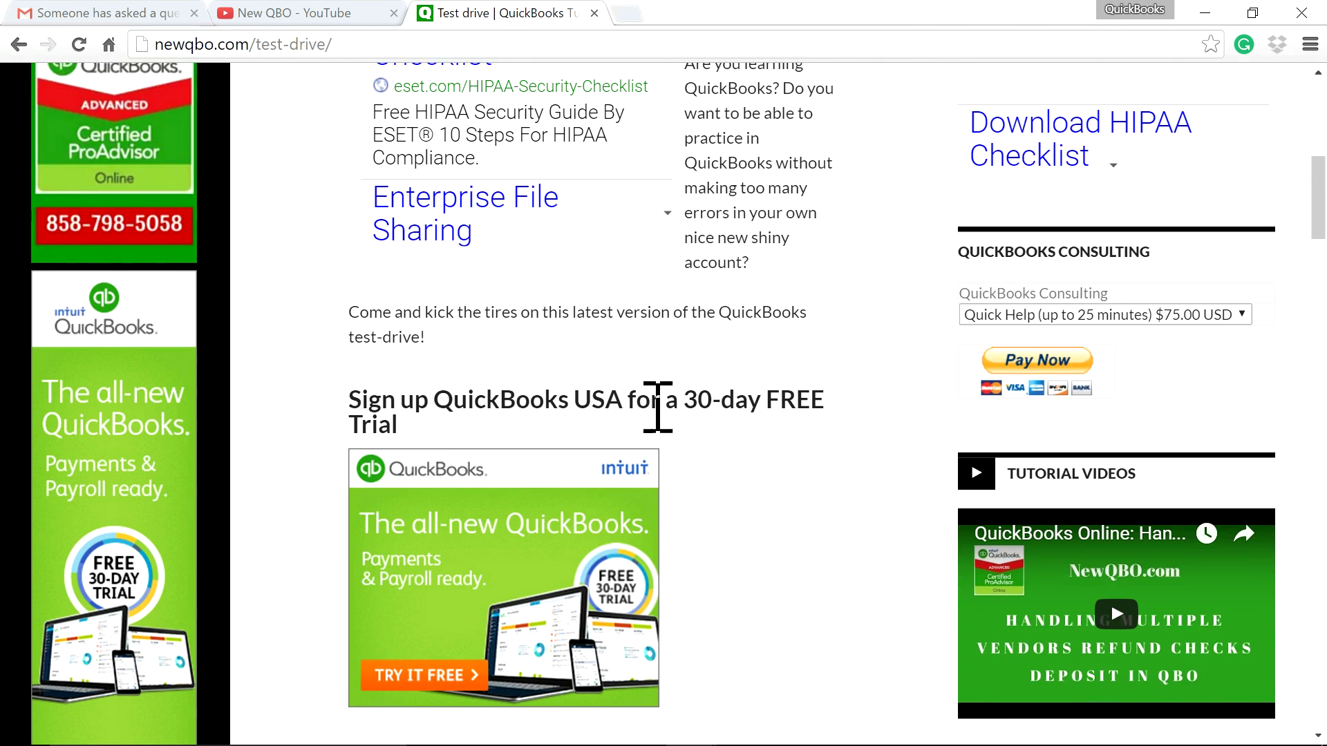
pyautogui.scroll(-4, 768, 529)
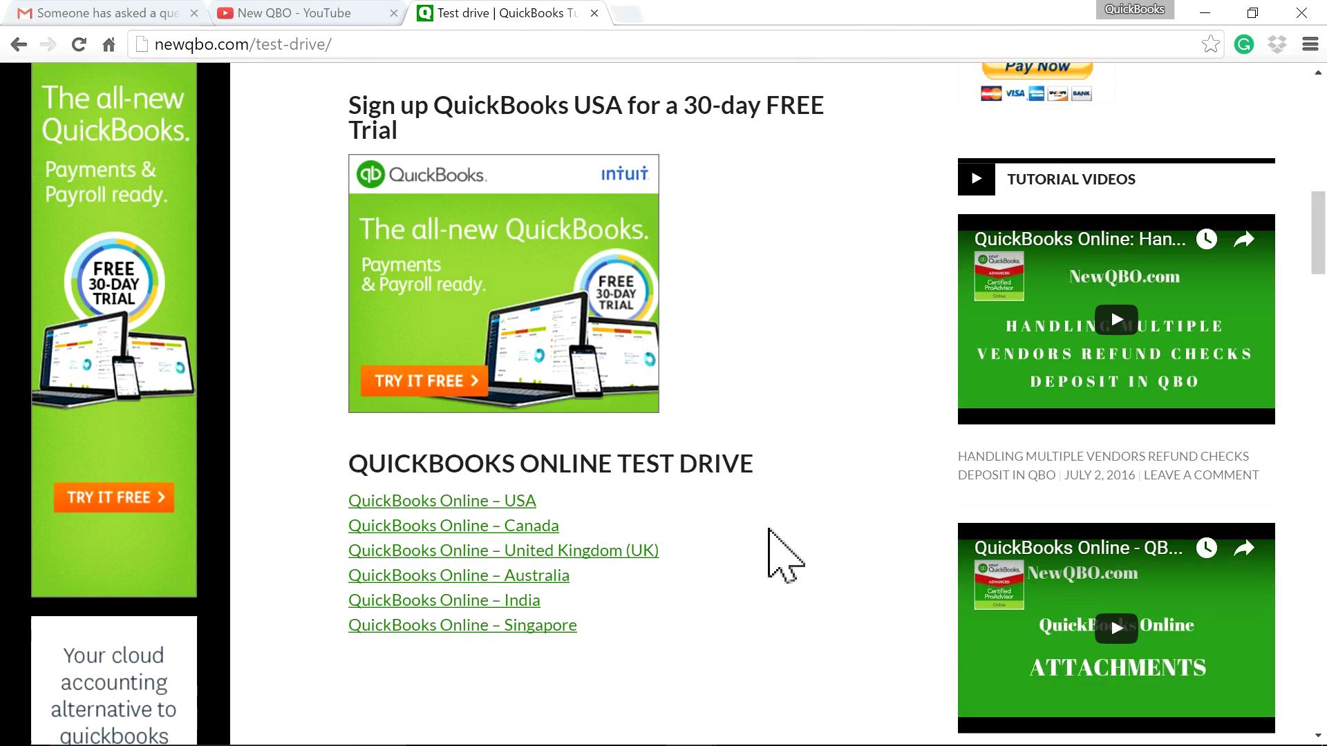
pyautogui.scroll(2, 768, 529)
pyautogui.scroll(-1, 769, 530)
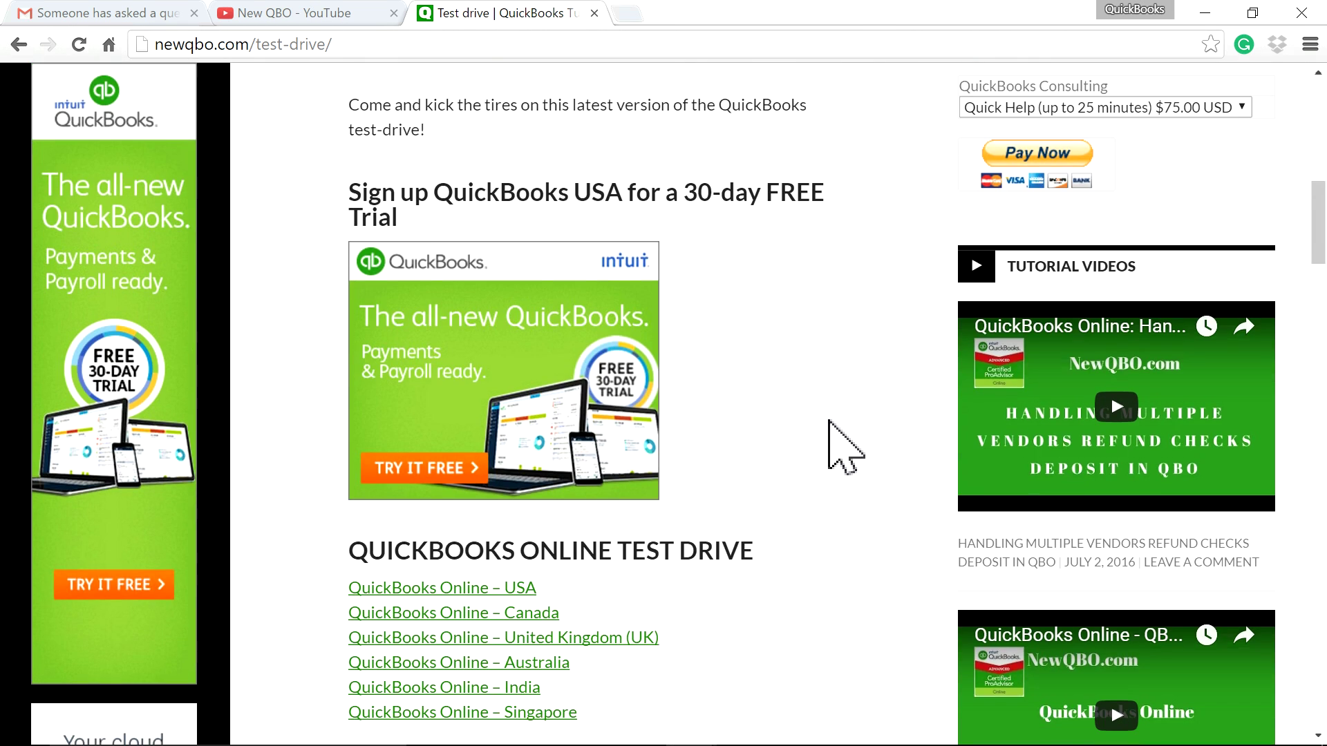
pyautogui.scroll(-12, 839, 445)
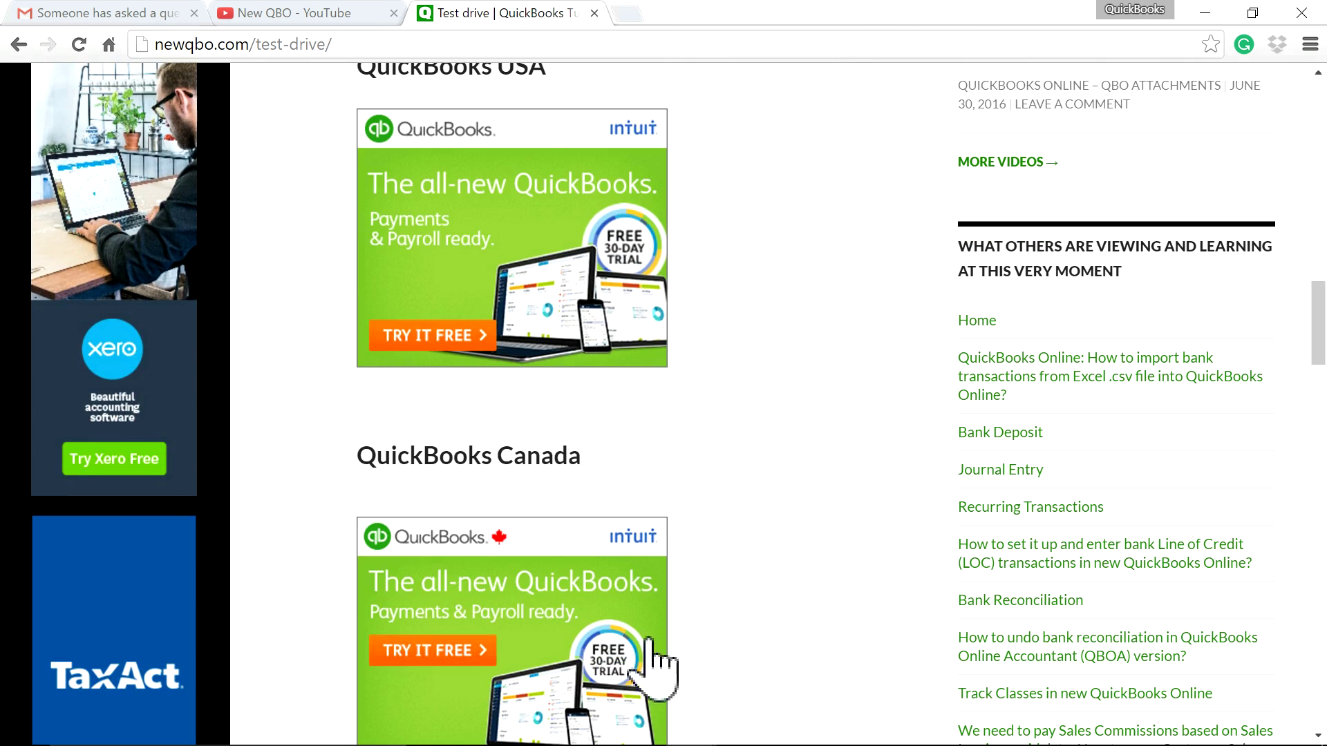
pyautogui.scroll(-7, 711, 601)
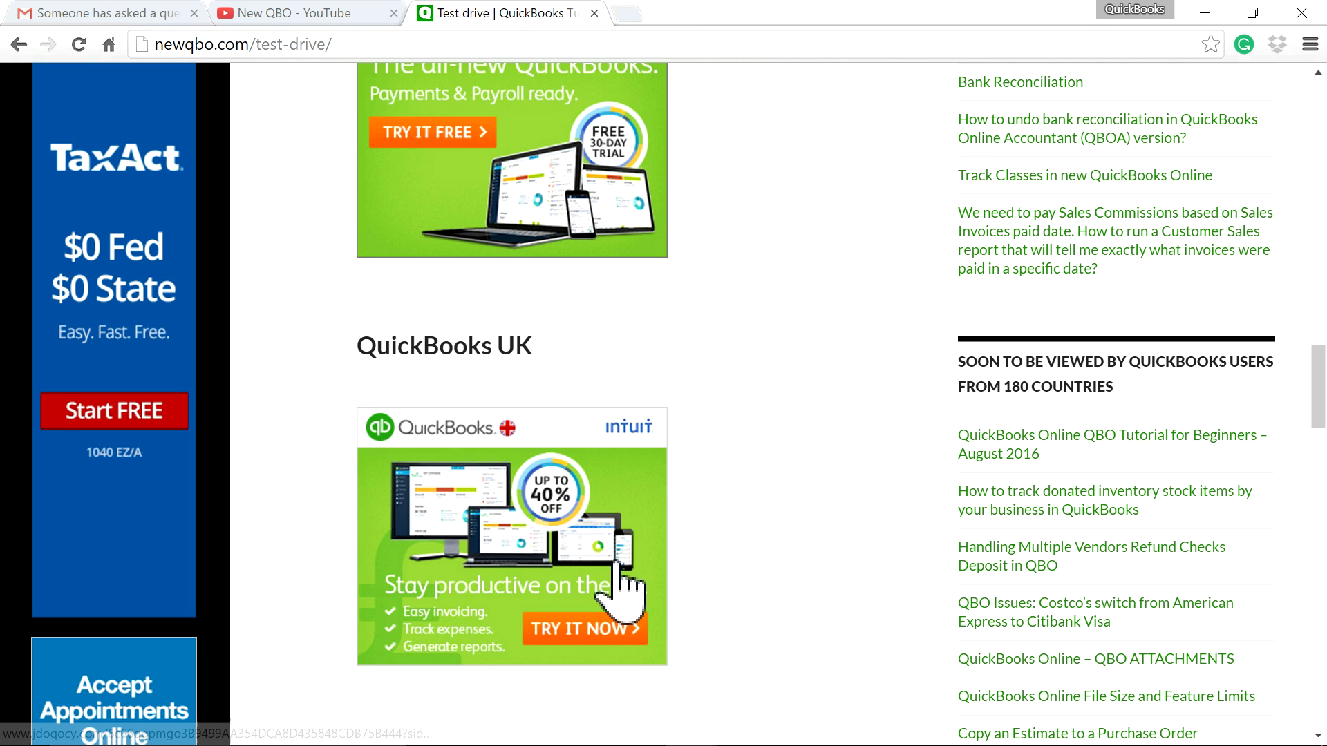
pyautogui.scroll(18, 765, 557)
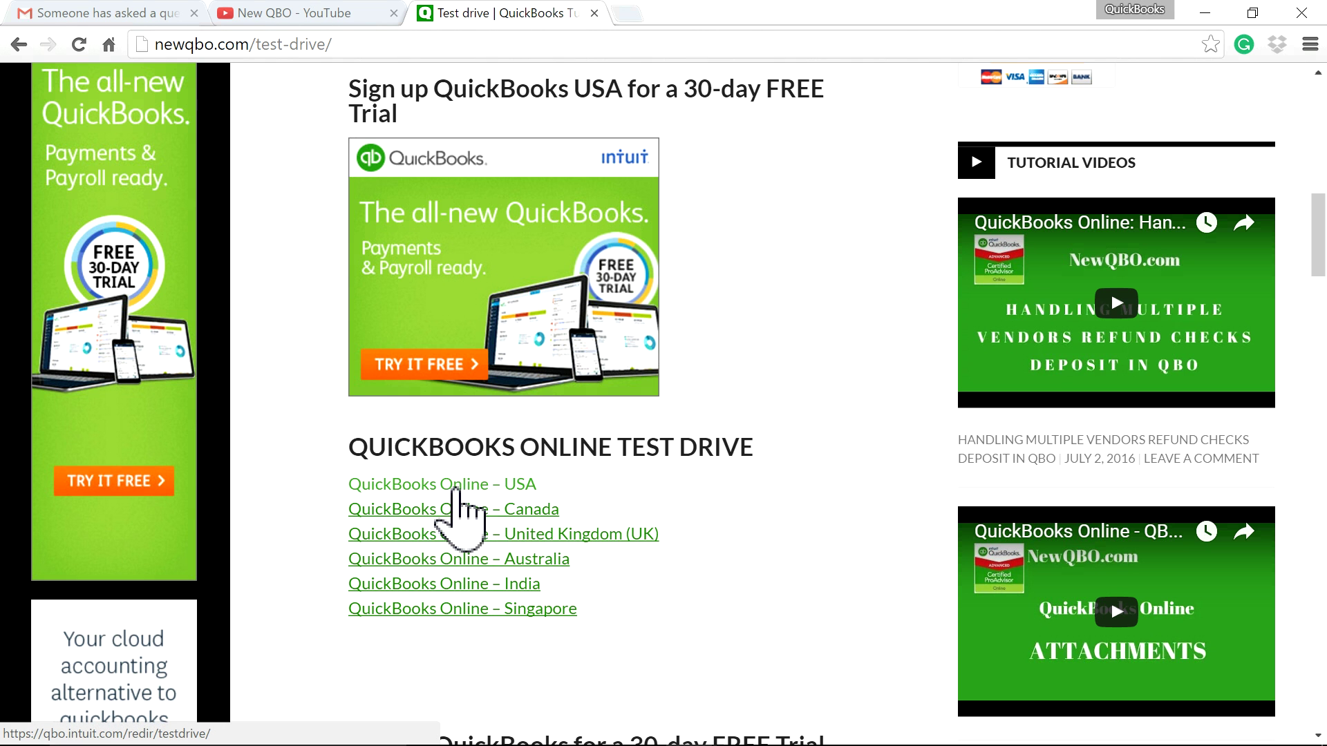
# Launch the QuickBooks Online USA test drive and pass the security verification by entering the displayed code.
pyautogui.click(459, 489)
pyautogui.click(700, 287)
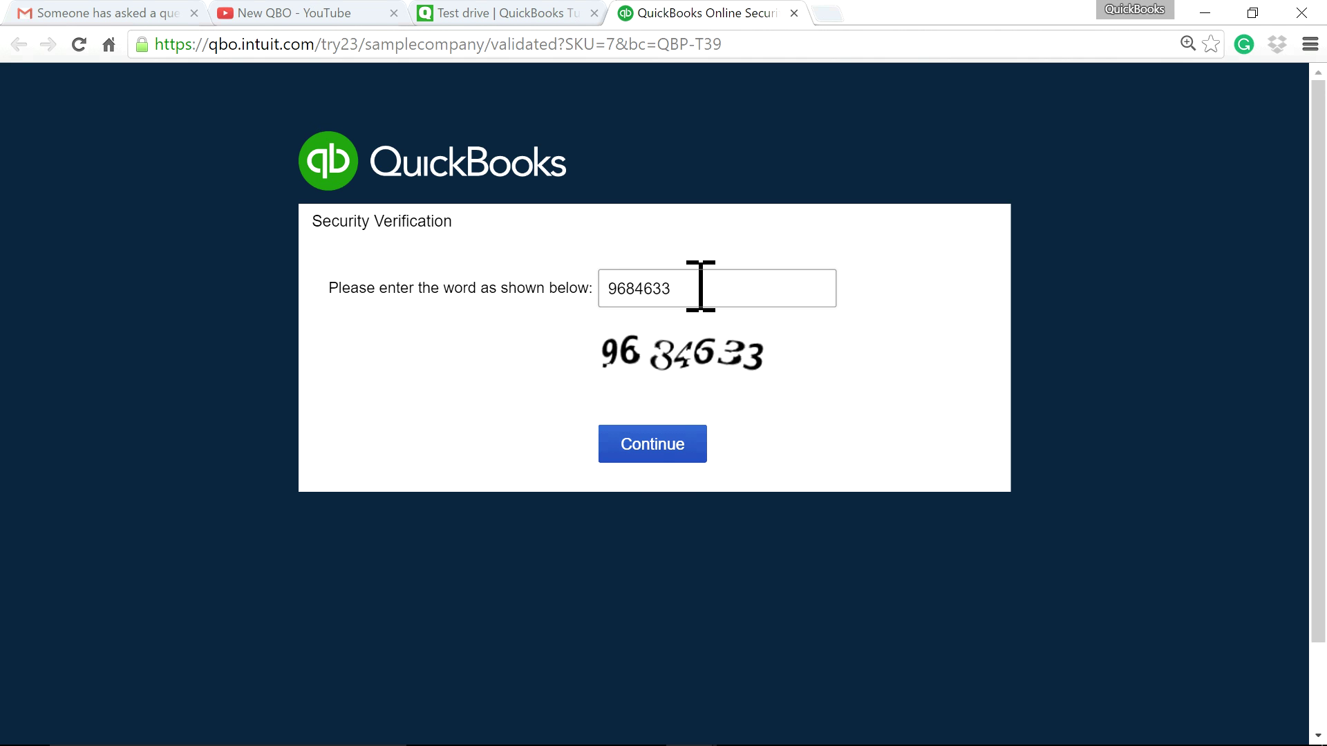
pyautogui.click(653, 450)
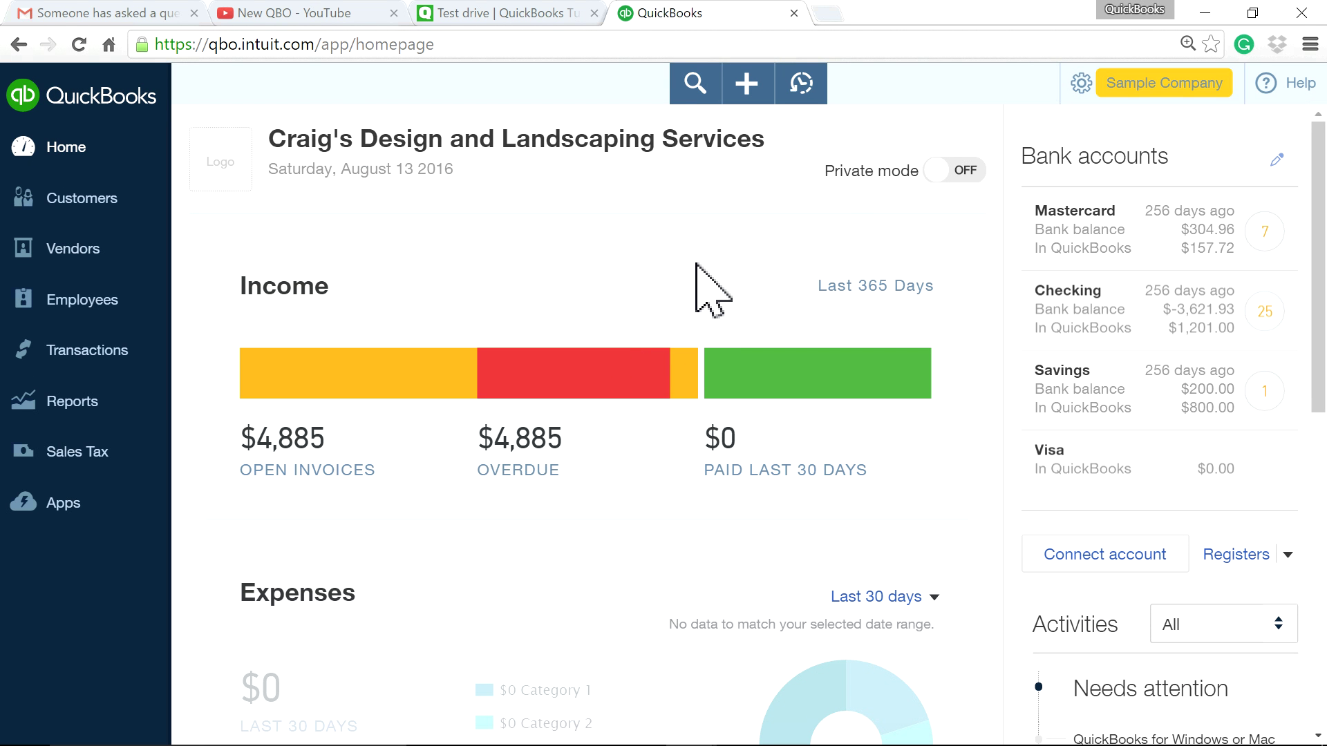
# Open the Banking page for bank and credit card transactions and show the Checking account.
pyautogui.click(54, 351)
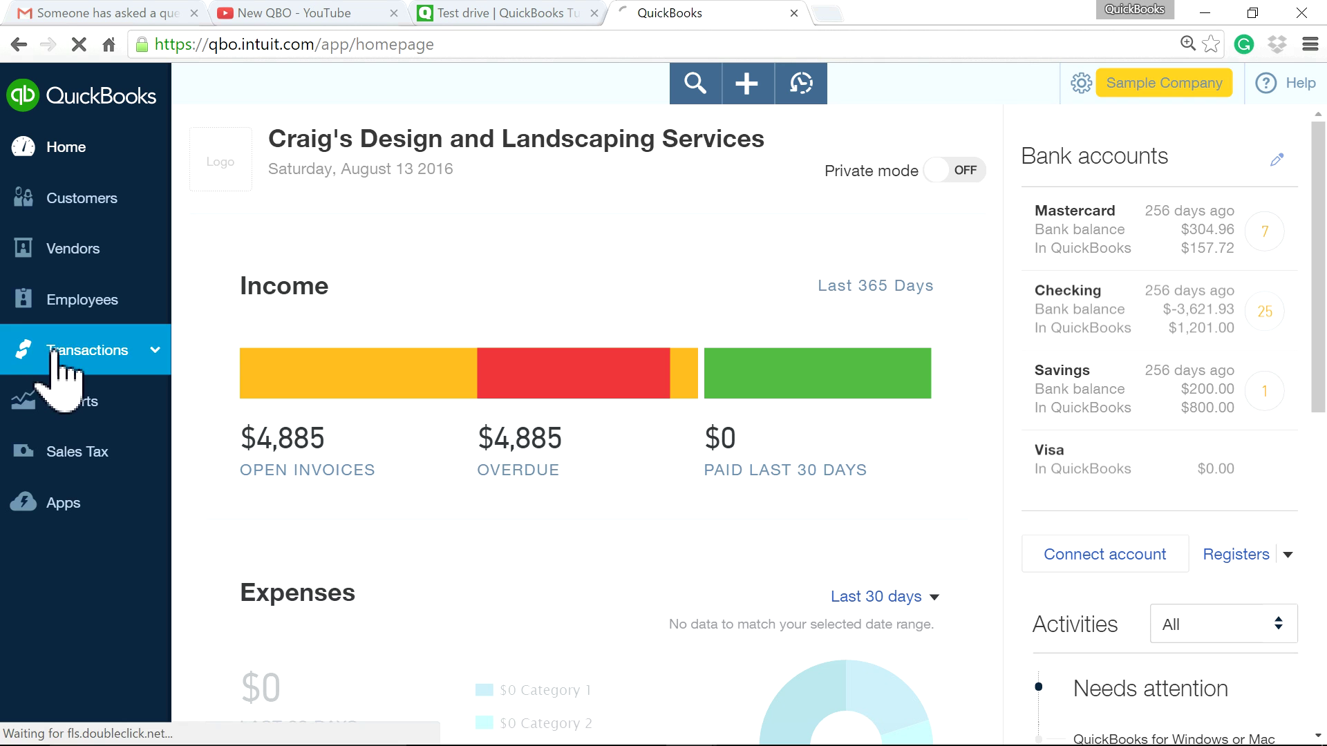
pyautogui.click(59, 389)
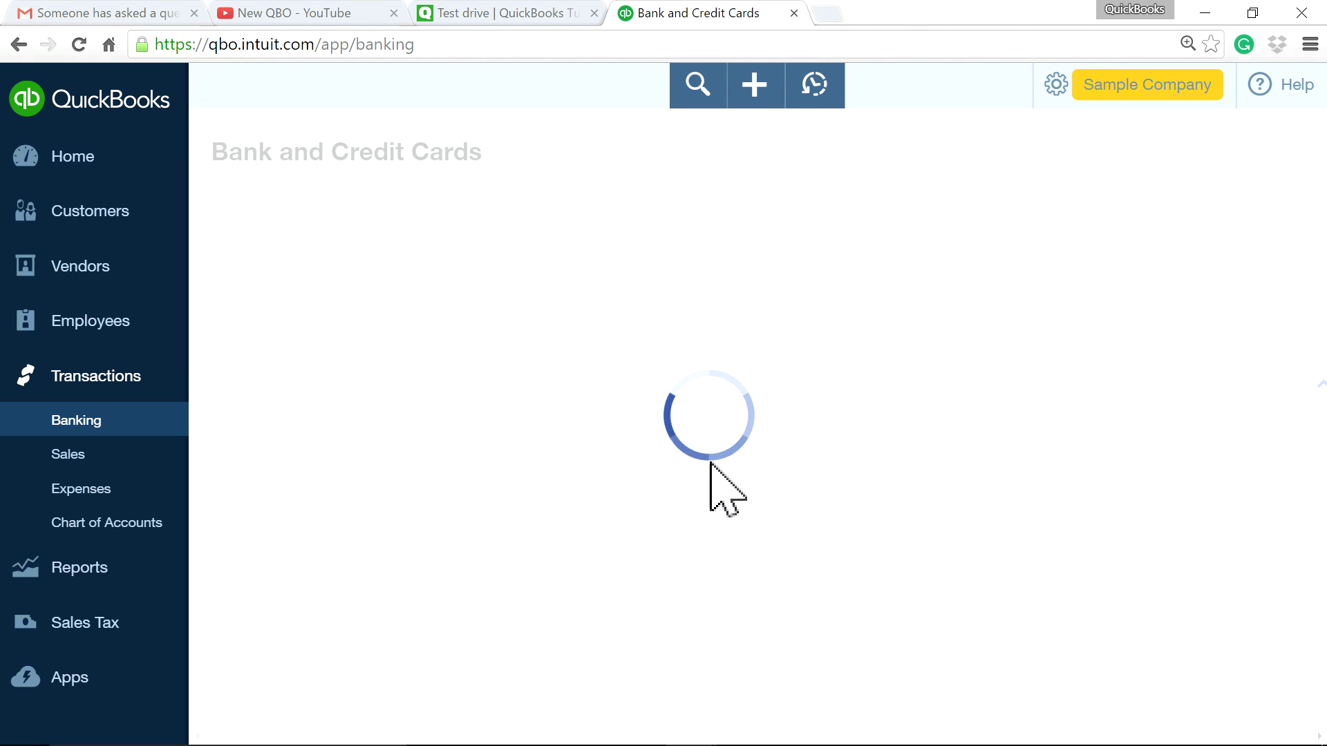
pyautogui.scroll(-2, 767, 484)
pyautogui.scroll(3, 716, 261)
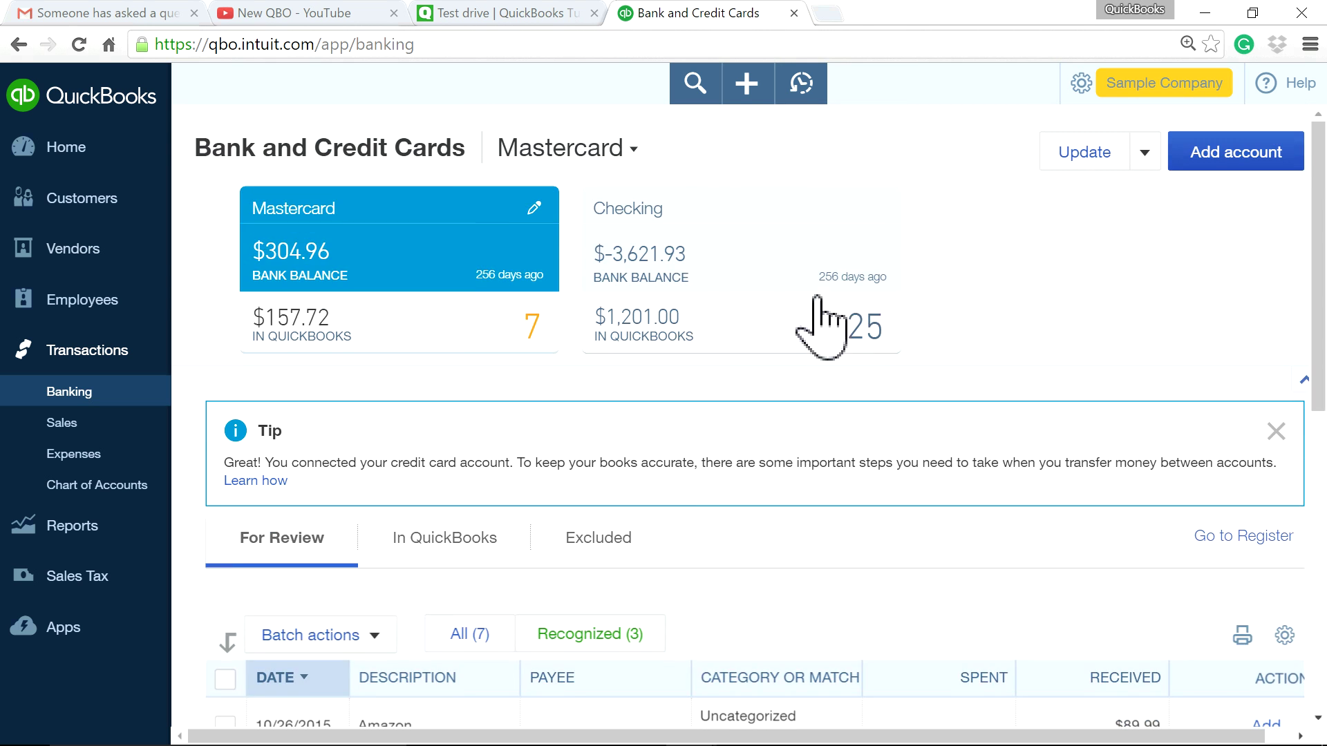
pyautogui.click(682, 271)
# Look through the Checking transactions awaiting review and examine the 09/15/2015 masonry expense of $666.00 without adding it.
pyautogui.scroll(-13, 1081, 390)
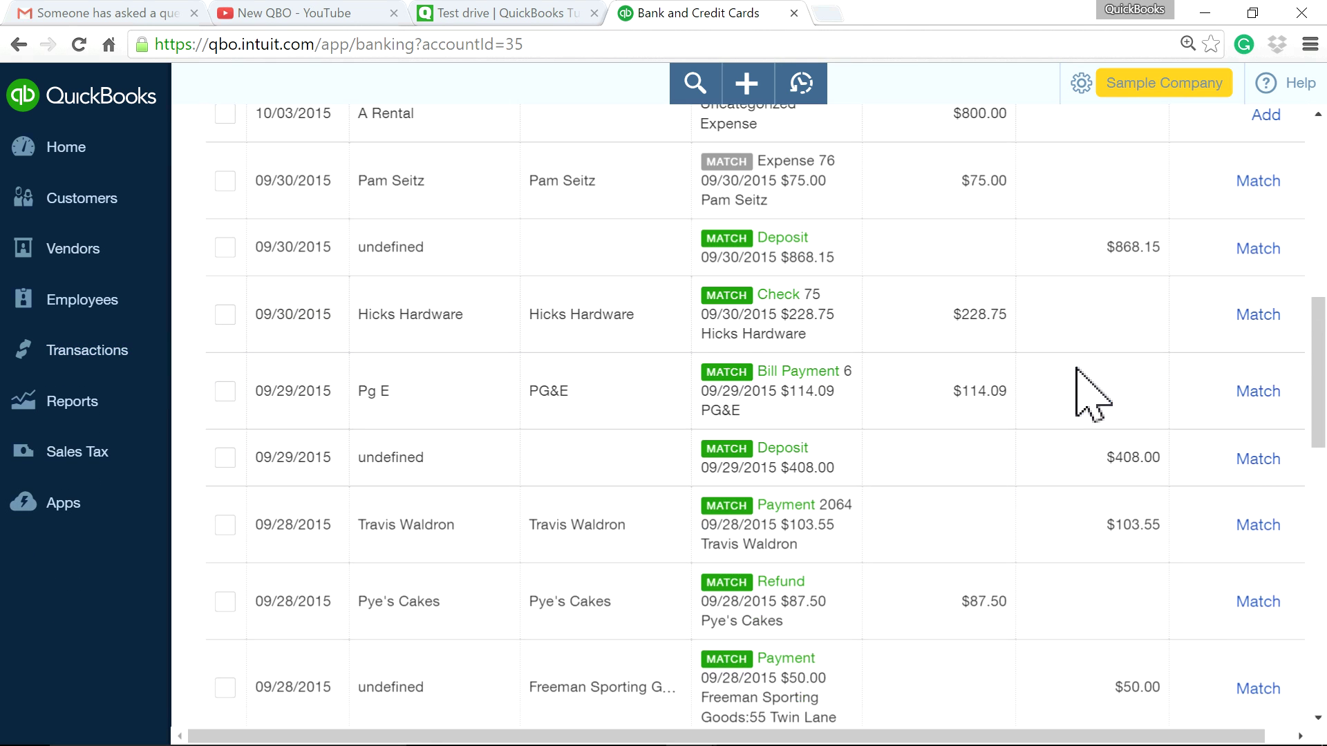
pyautogui.scroll(-10, 1082, 391)
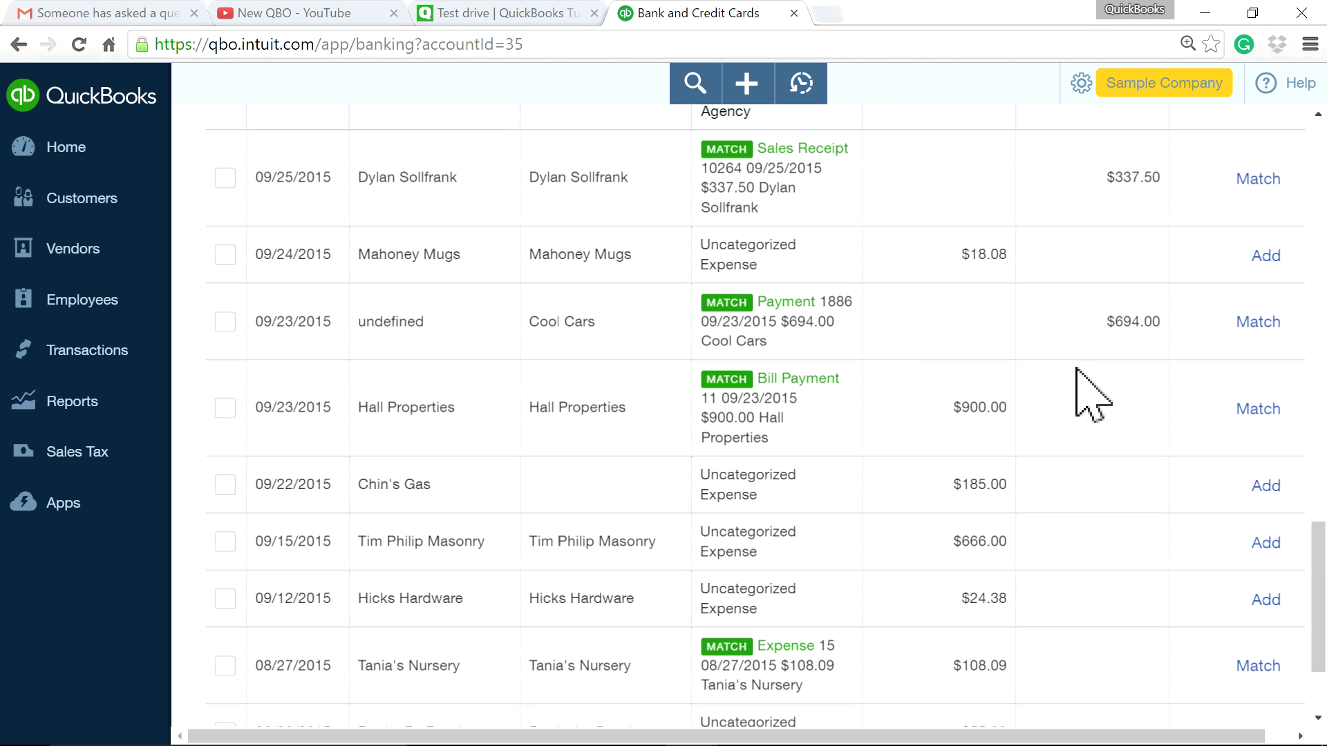
pyautogui.scroll(-3, 1076, 373)
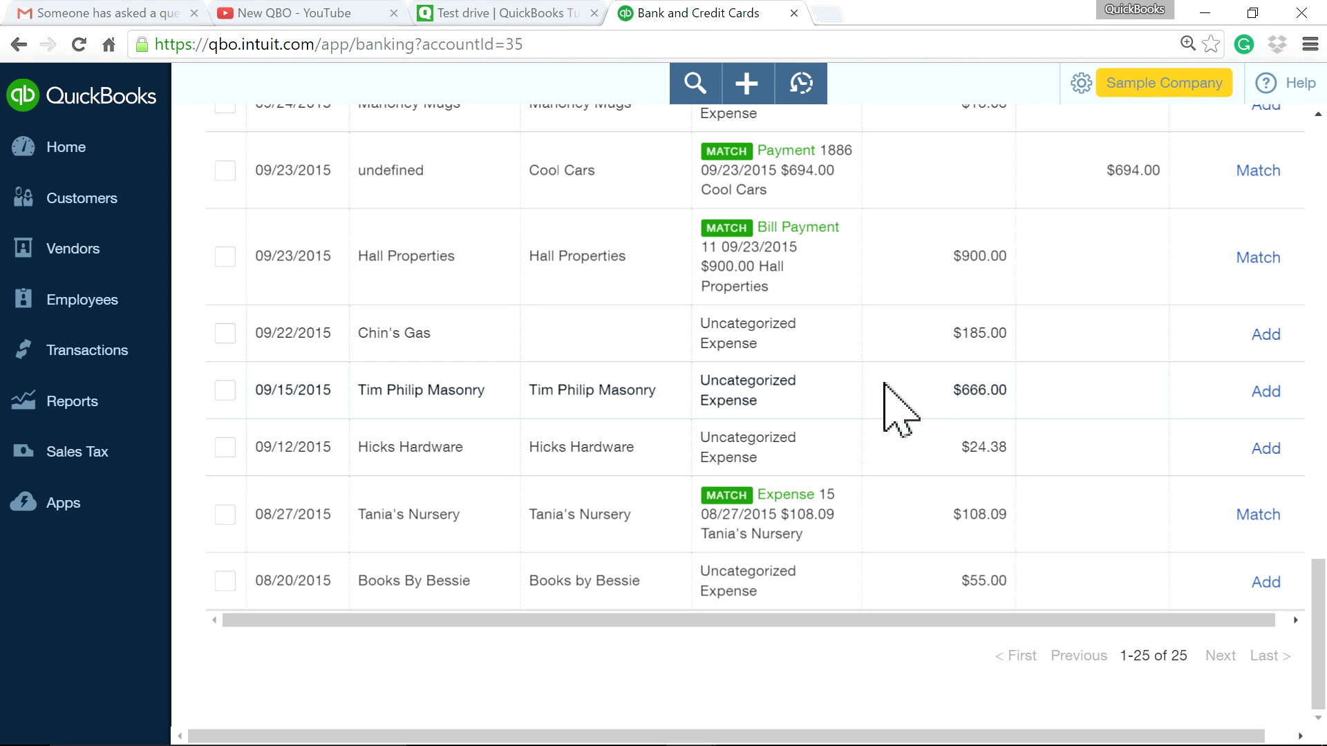
pyautogui.moveTo(953, 391); pyautogui.dragTo(1007, 389)
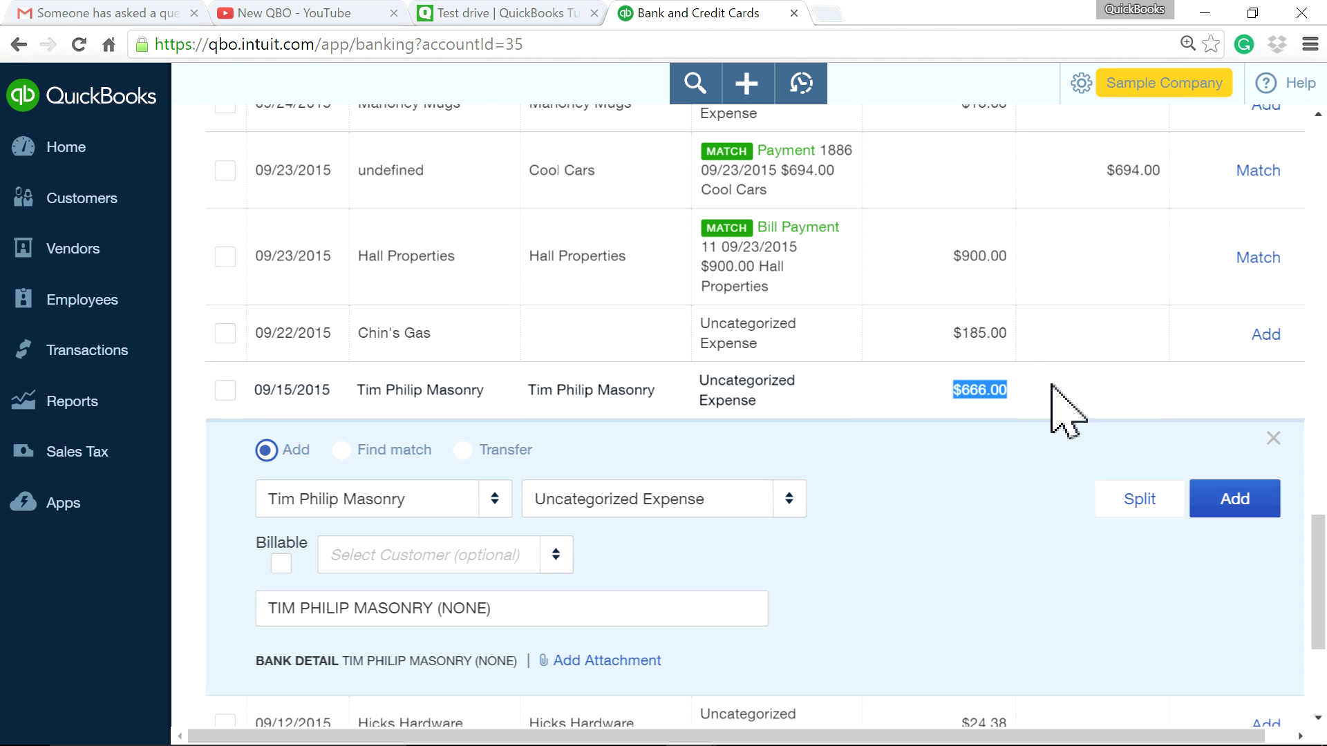
pyautogui.click(1273, 440)
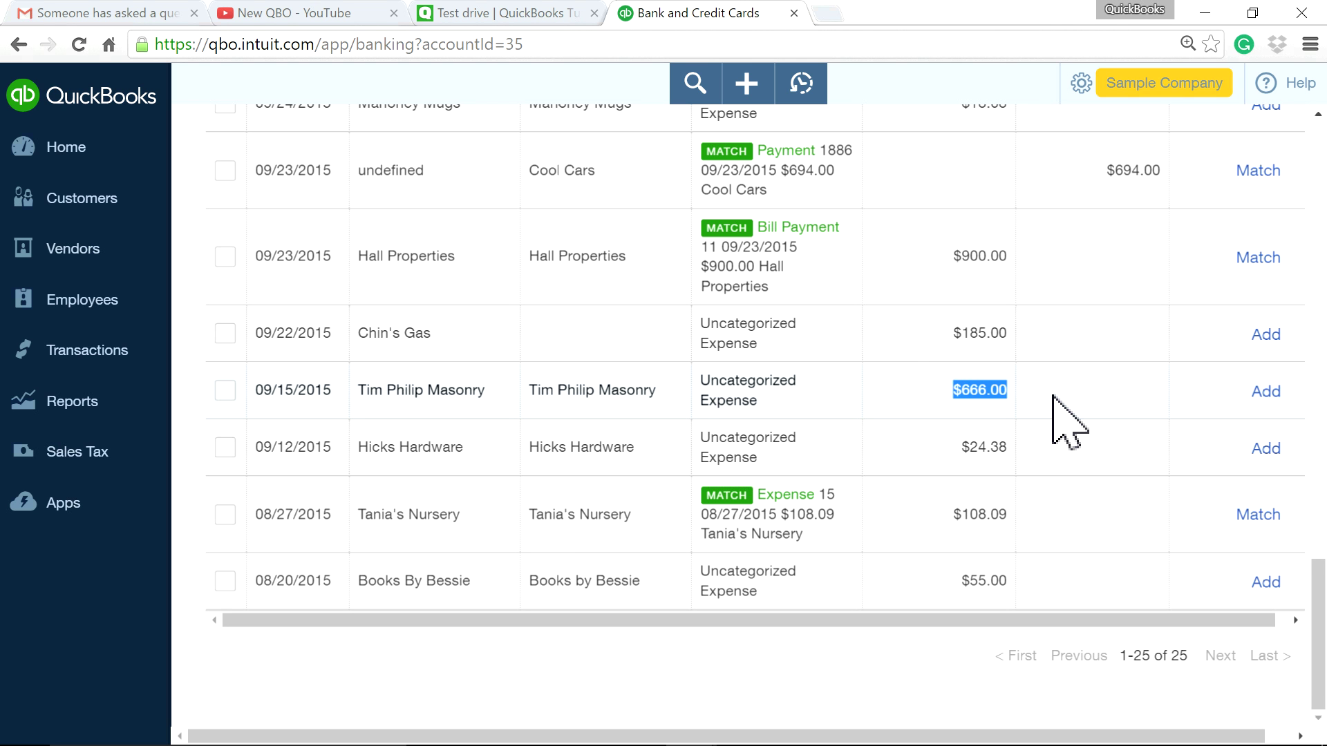
pyautogui.scroll(10, 1067, 421)
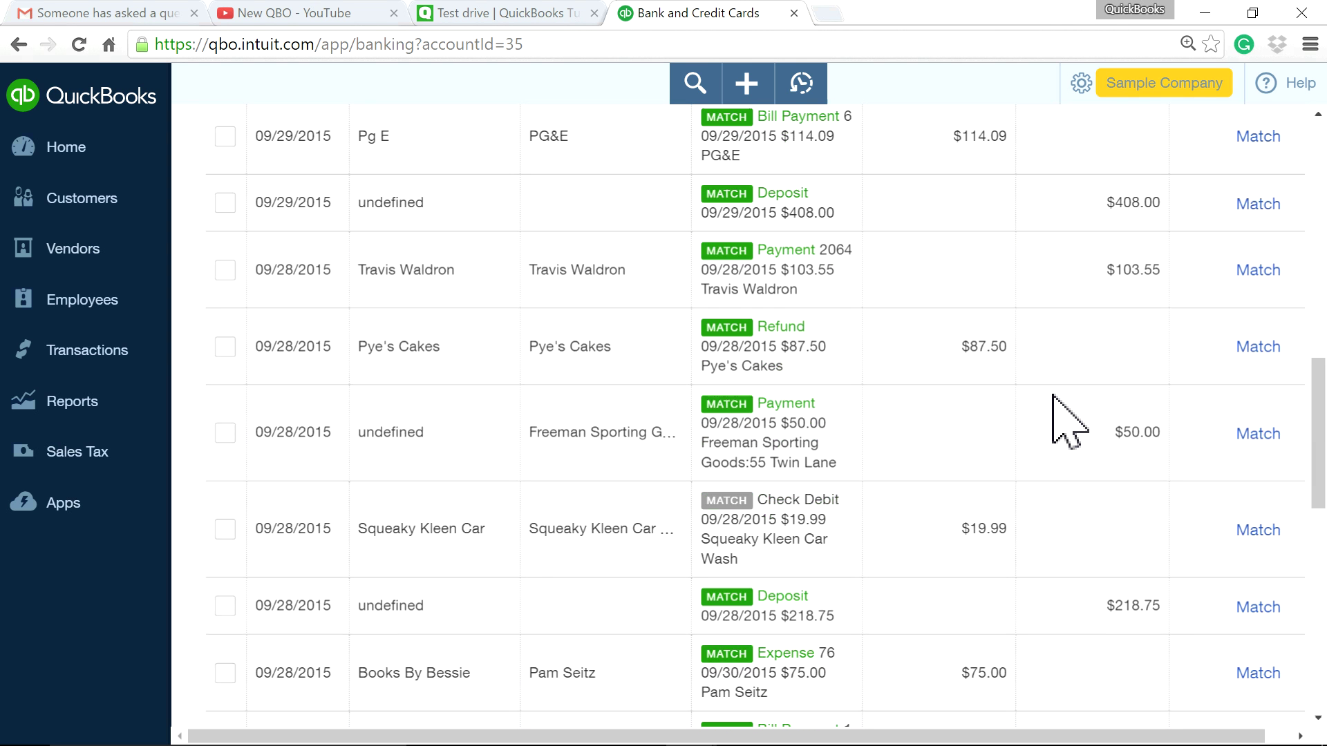
pyautogui.scroll(10, 1068, 422)
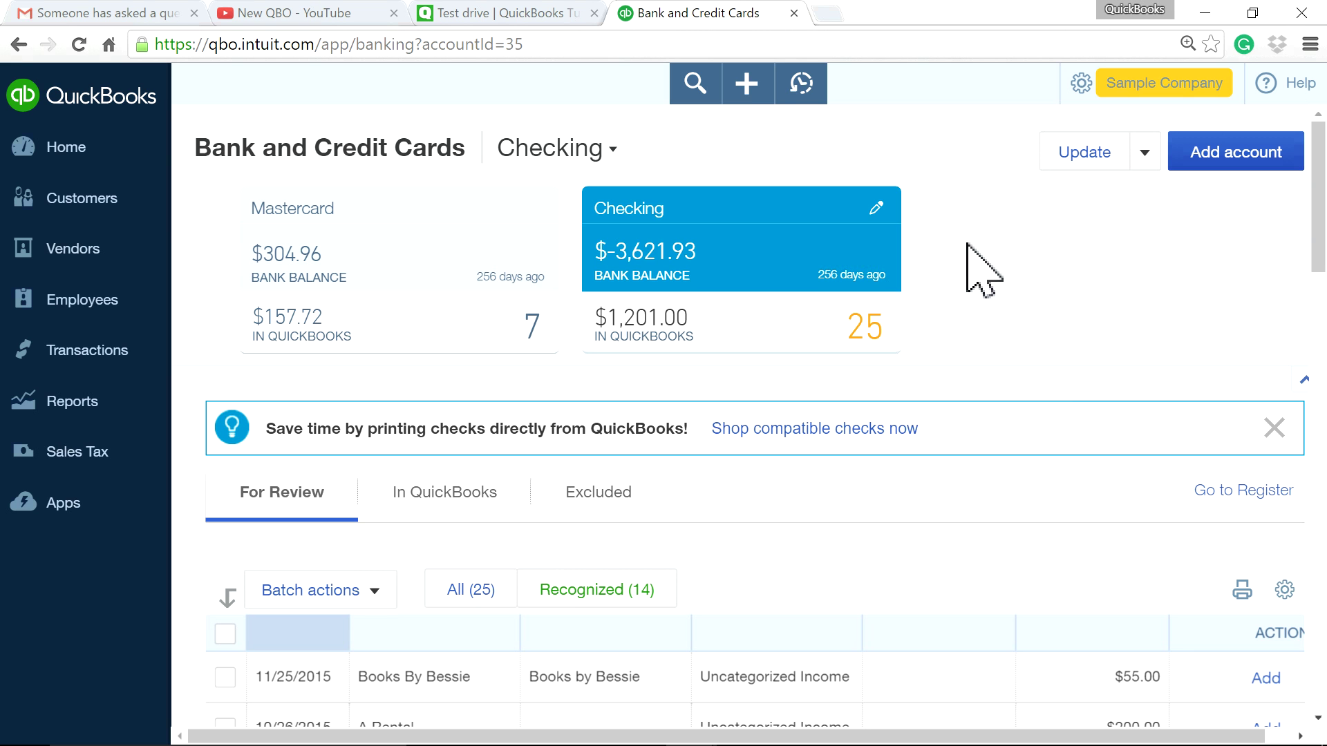
# Duplicate the banking browser tab and open the Chart of Accounts in the copy.
pyautogui.rightClick(688, 7)
pyautogui.click(748, 83)
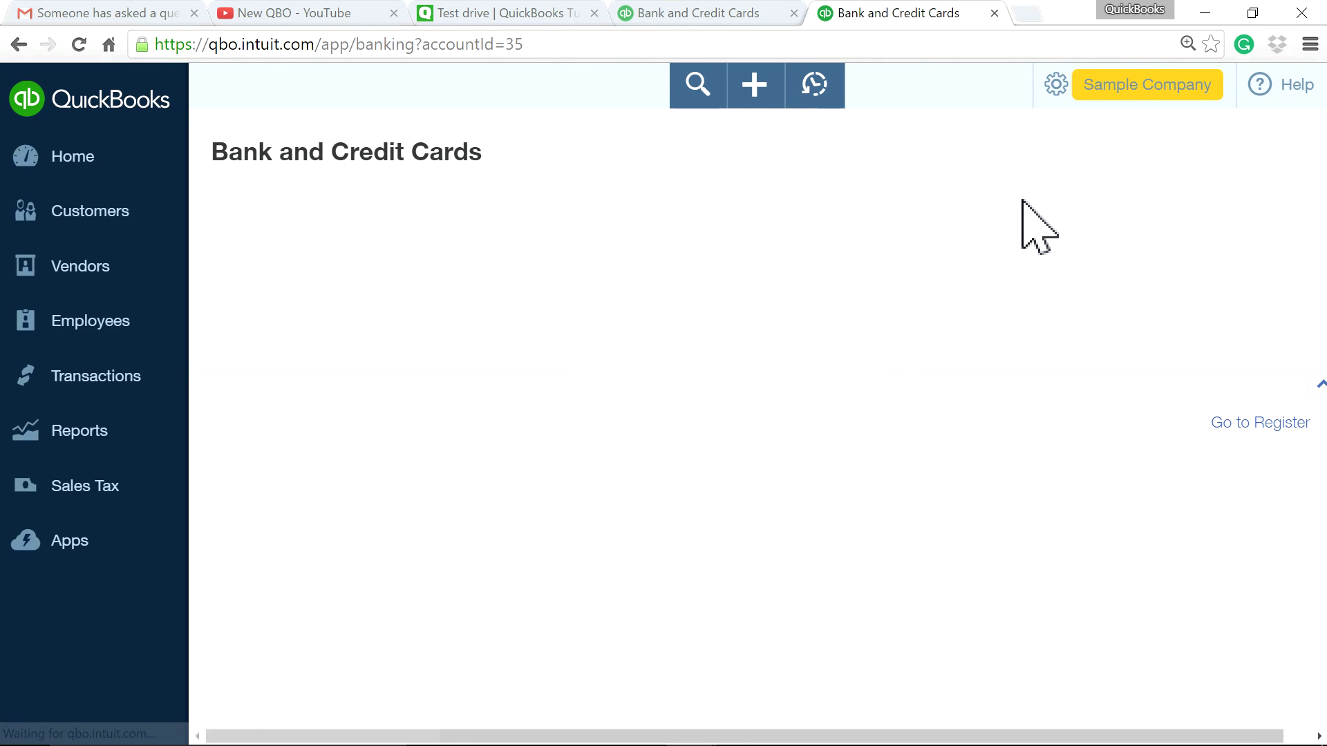
pyautogui.click(1111, 84)
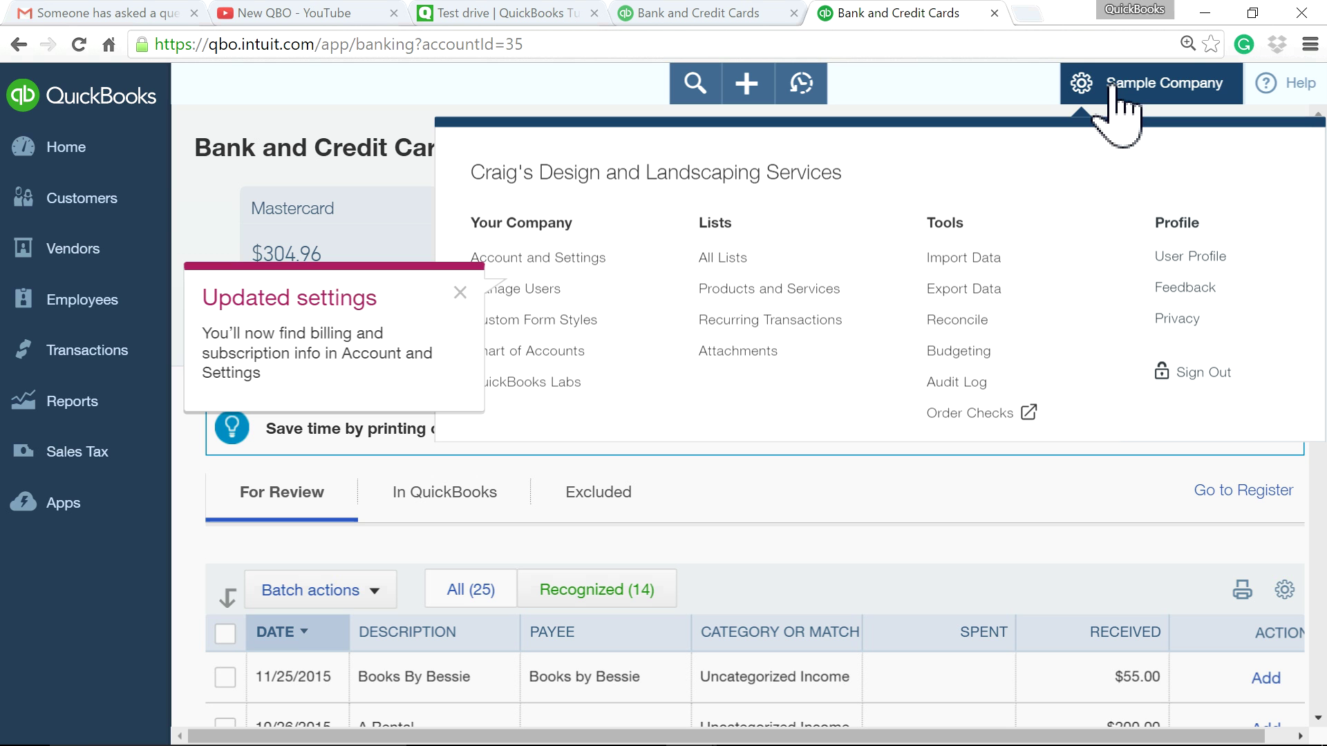
pyautogui.click(553, 350)
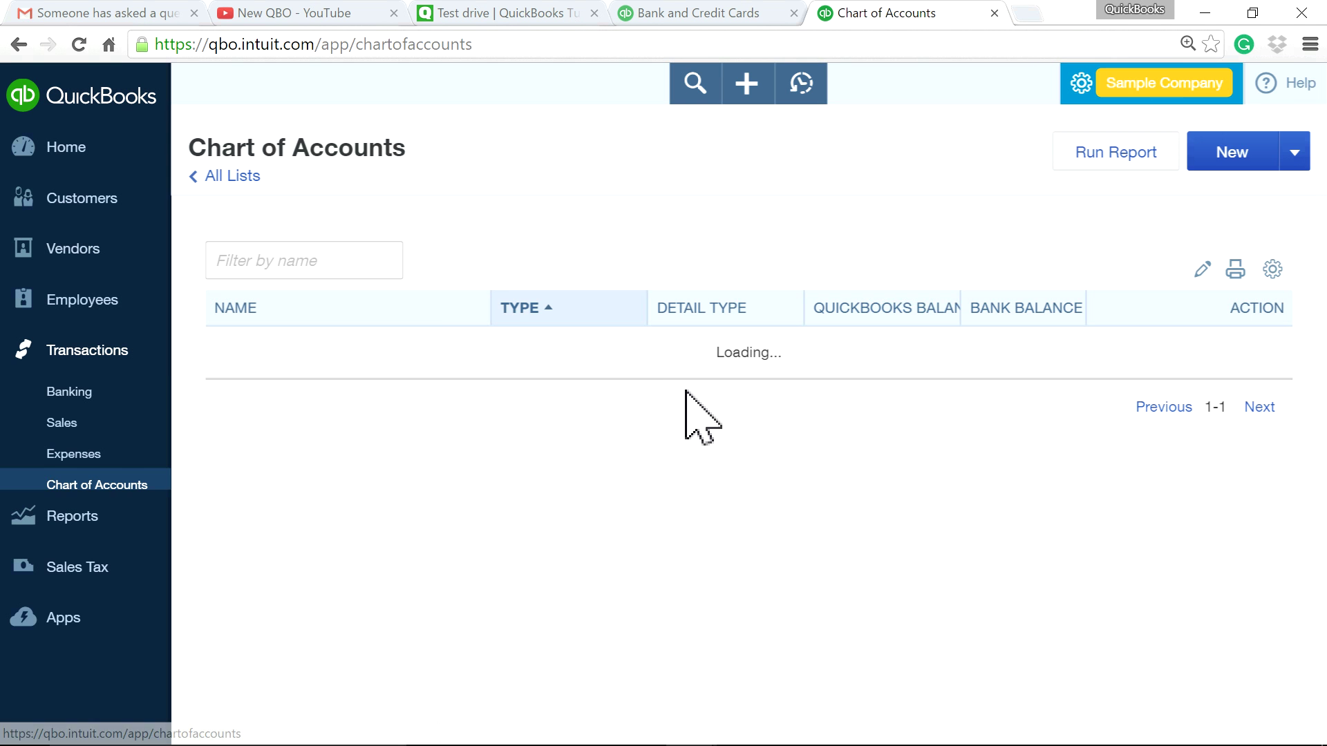
# Start a new account with category type Expenses and detail type Payroll Expenses.
pyautogui.scroll(-5, 1007, 518)
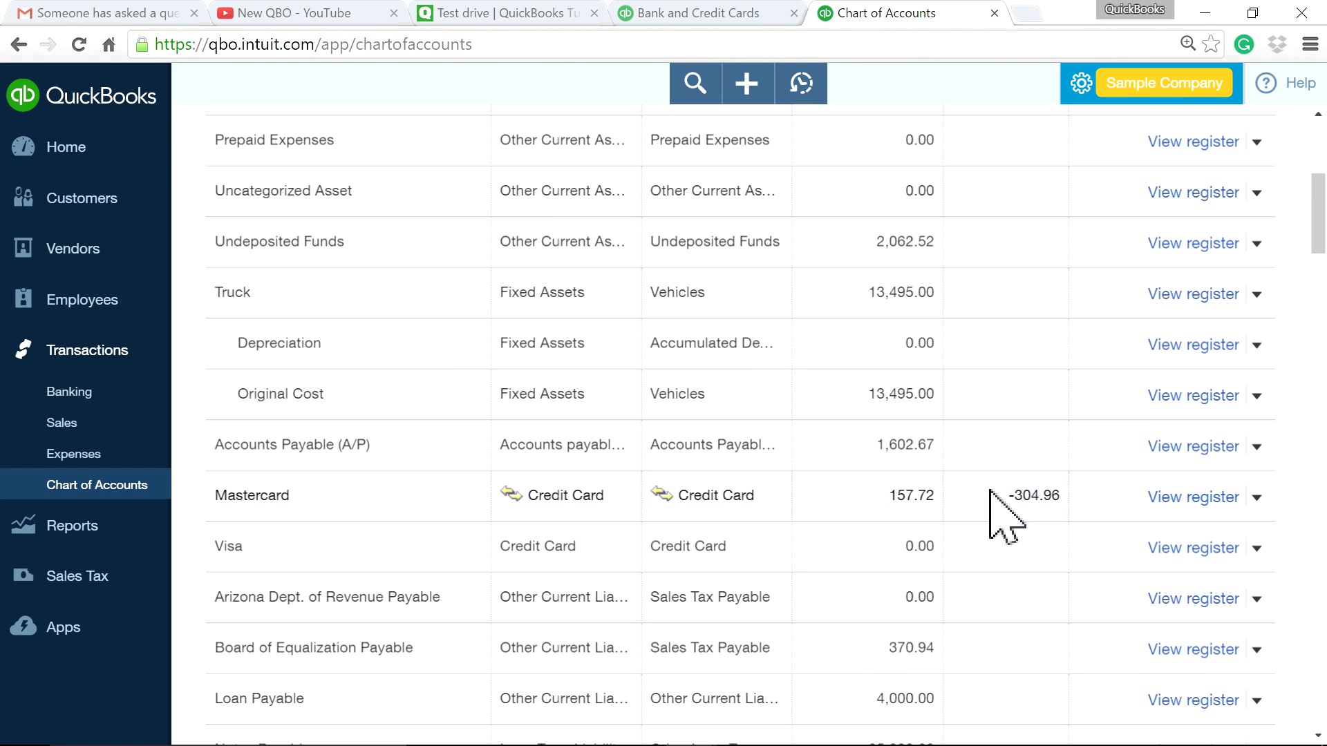
pyautogui.scroll(5, 995, 498)
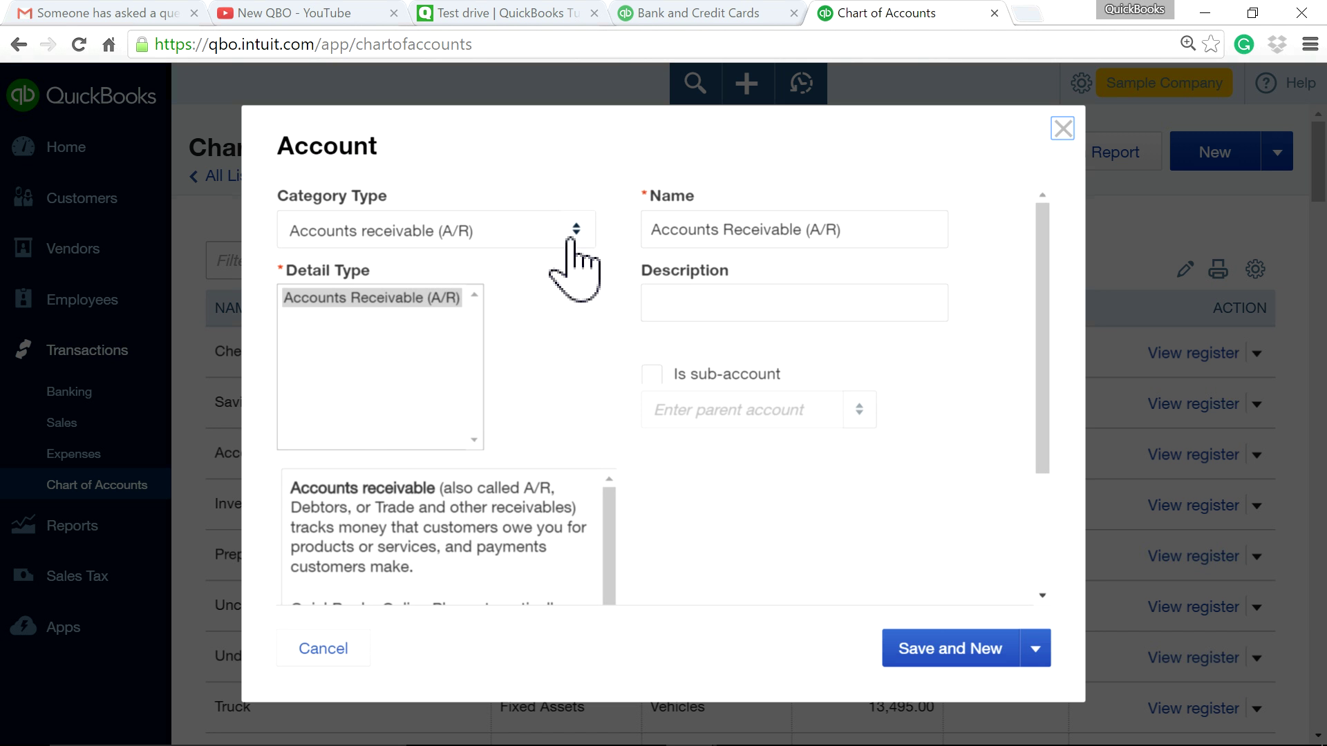
pyautogui.click(566, 235)
pyautogui.scroll(-2, 504, 373)
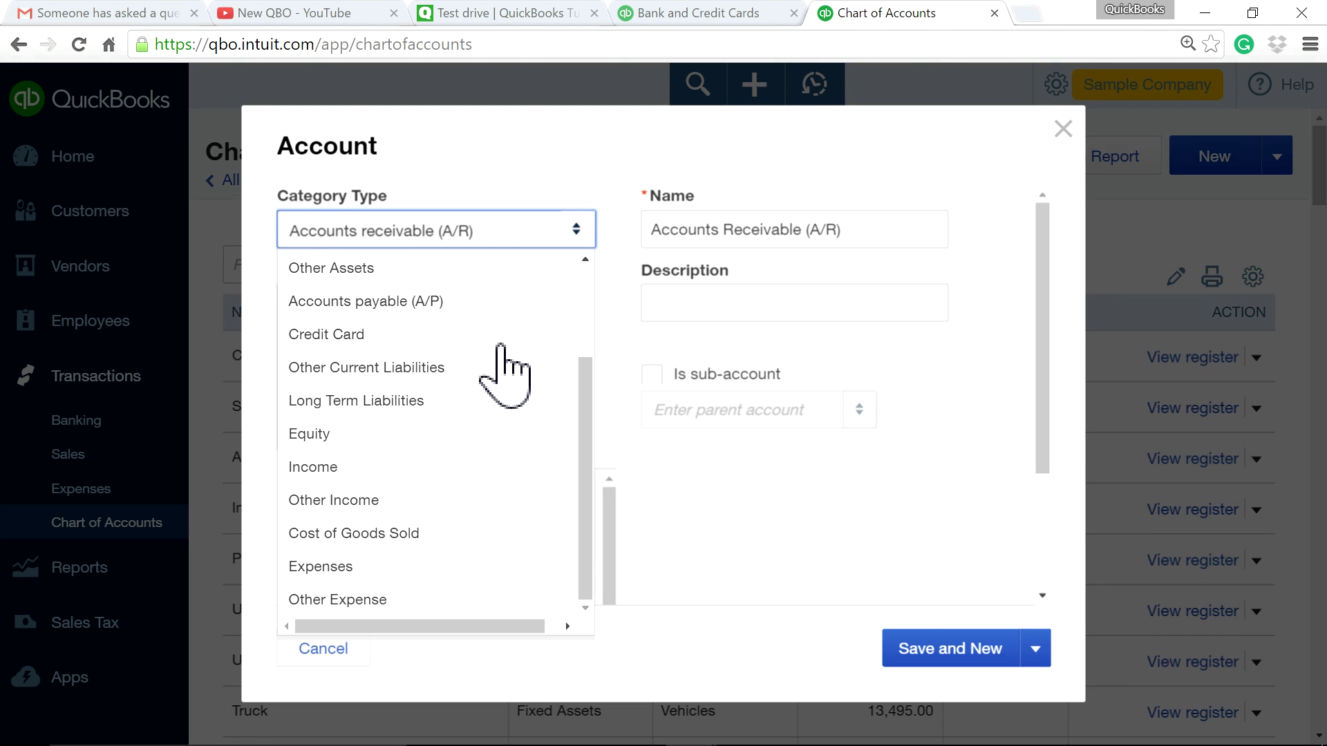
pyautogui.click(463, 577)
pyautogui.scroll(-2, 442, 362)
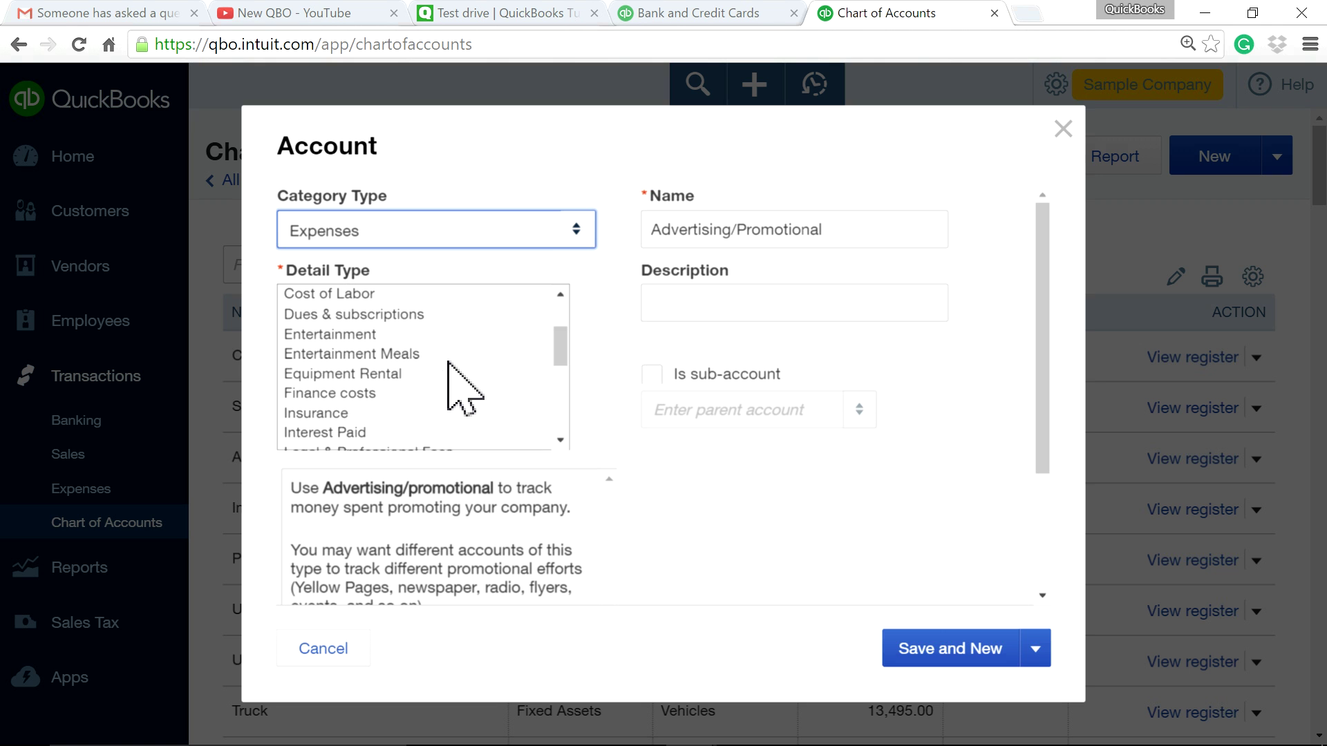
pyautogui.scroll(-2, 435, 405)
pyautogui.click(434, 406)
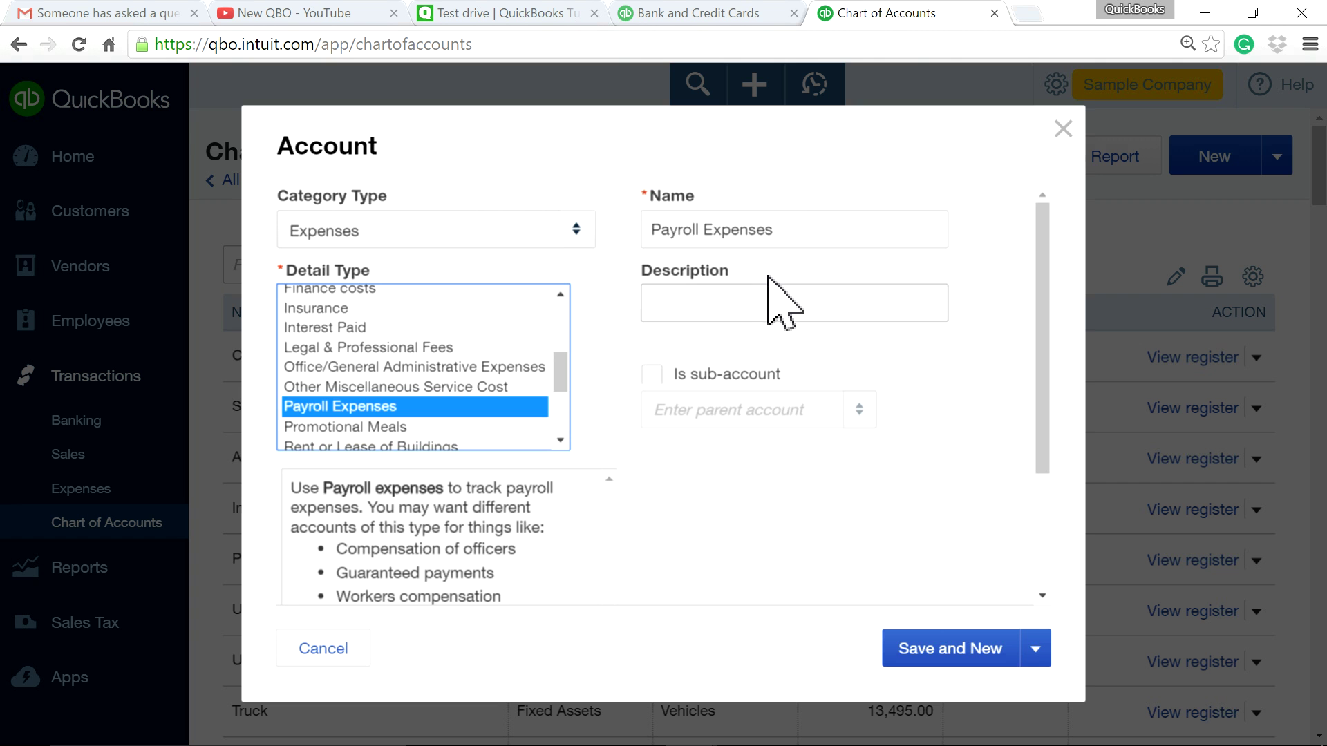
# Copy the account name Payroll Expenses into its description, save the account and continue with another new account.
pyautogui.moveTo(794, 237); pyautogui.dragTo(622, 240)
pyautogui.hotkey('ctrl', 'c')
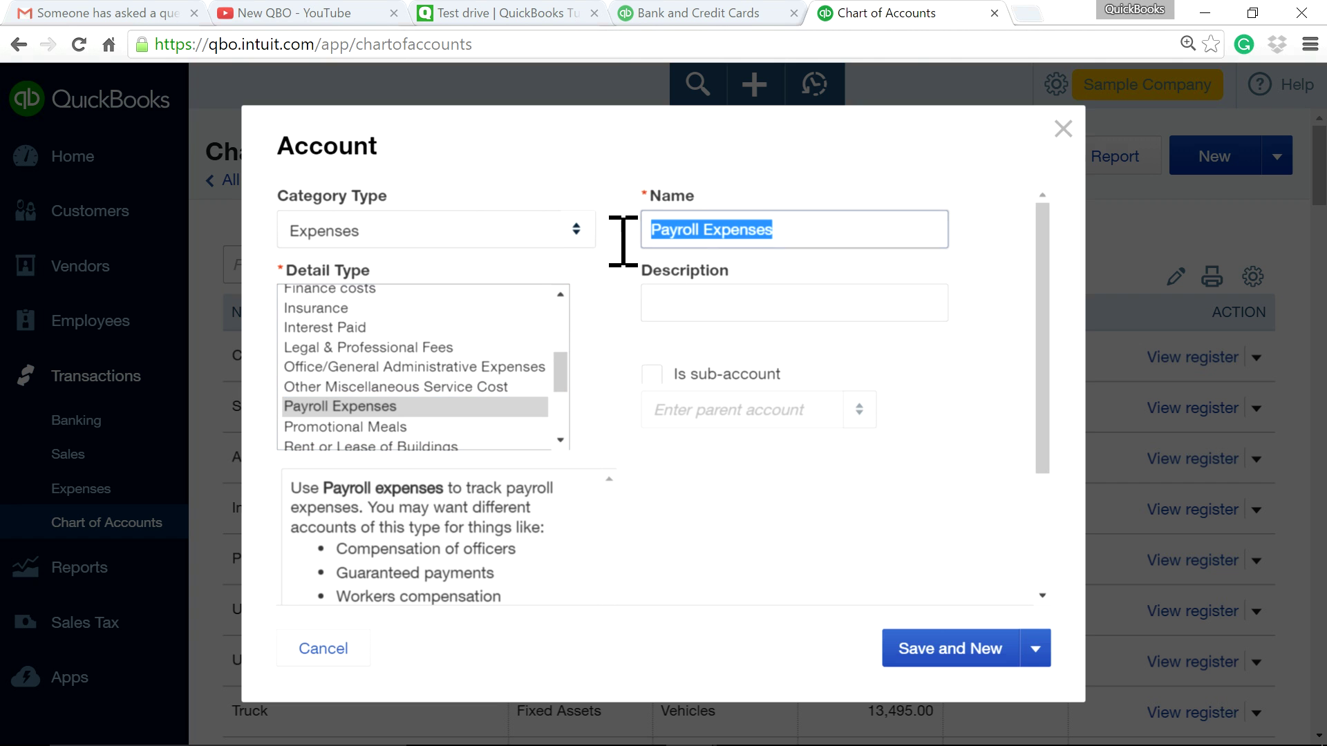
pyautogui.rightClick(674, 229)
pyautogui.click(706, 271)
pyautogui.click(687, 299)
pyautogui.rightClick(684, 299)
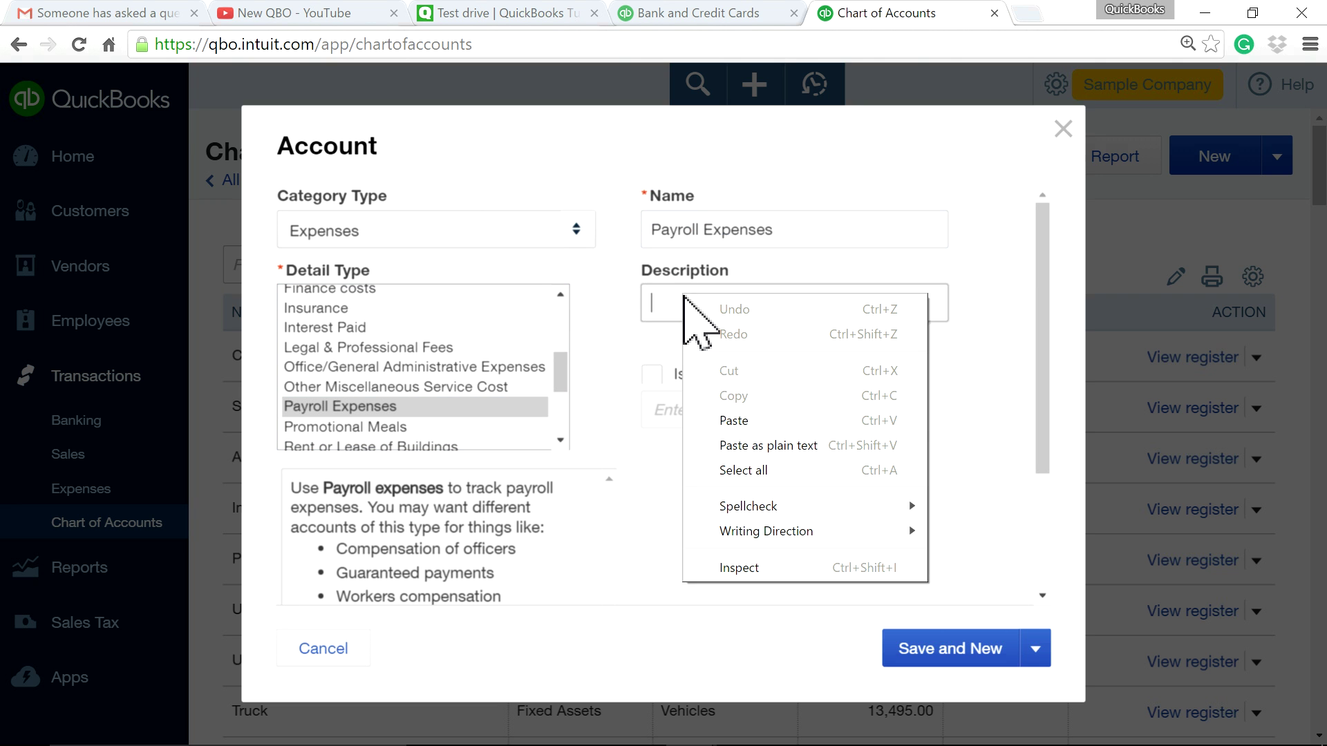
pyautogui.click(722, 418)
pyautogui.click(929, 655)
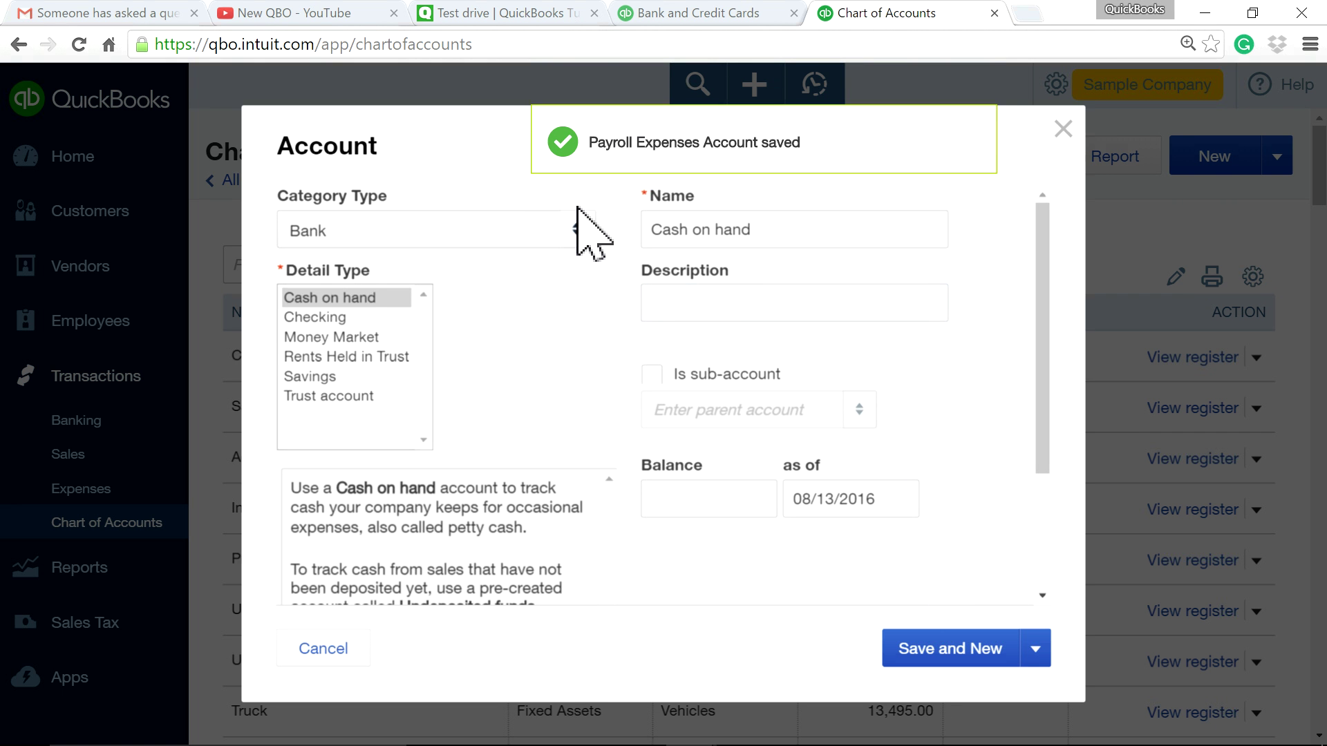
# Set the new account's category type to Expenses and its detail type to Payroll Expenses.
pyautogui.click(574, 223)
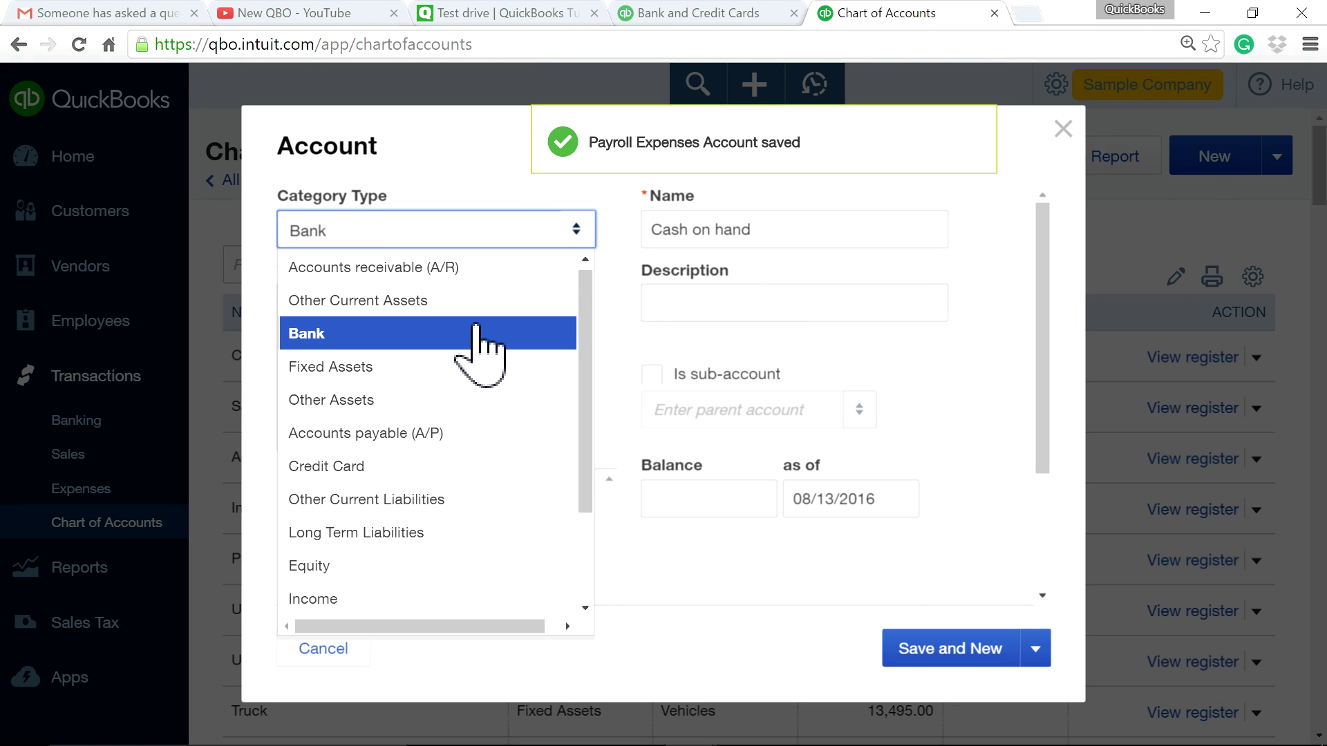
pyautogui.scroll(-2, 477, 342)
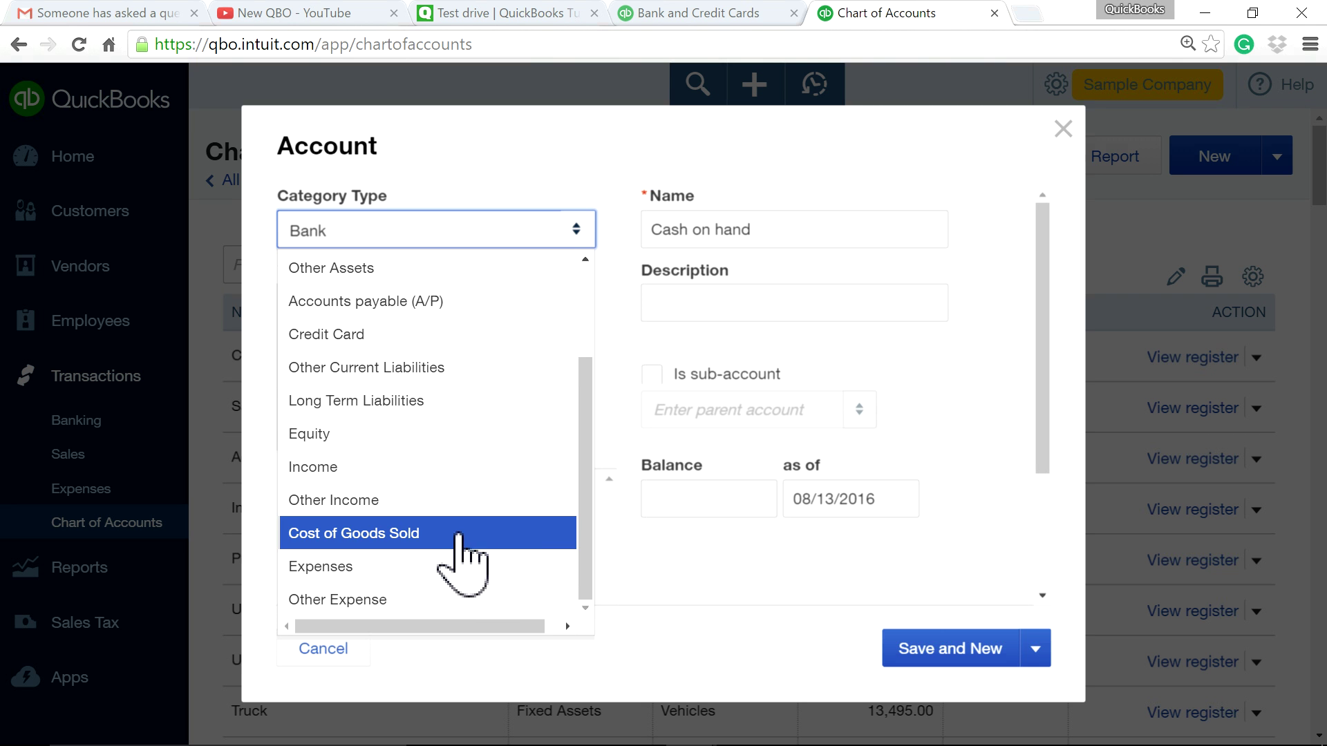
pyautogui.click(476, 565)
pyautogui.moveTo(562, 325); pyautogui.dragTo(566, 380)
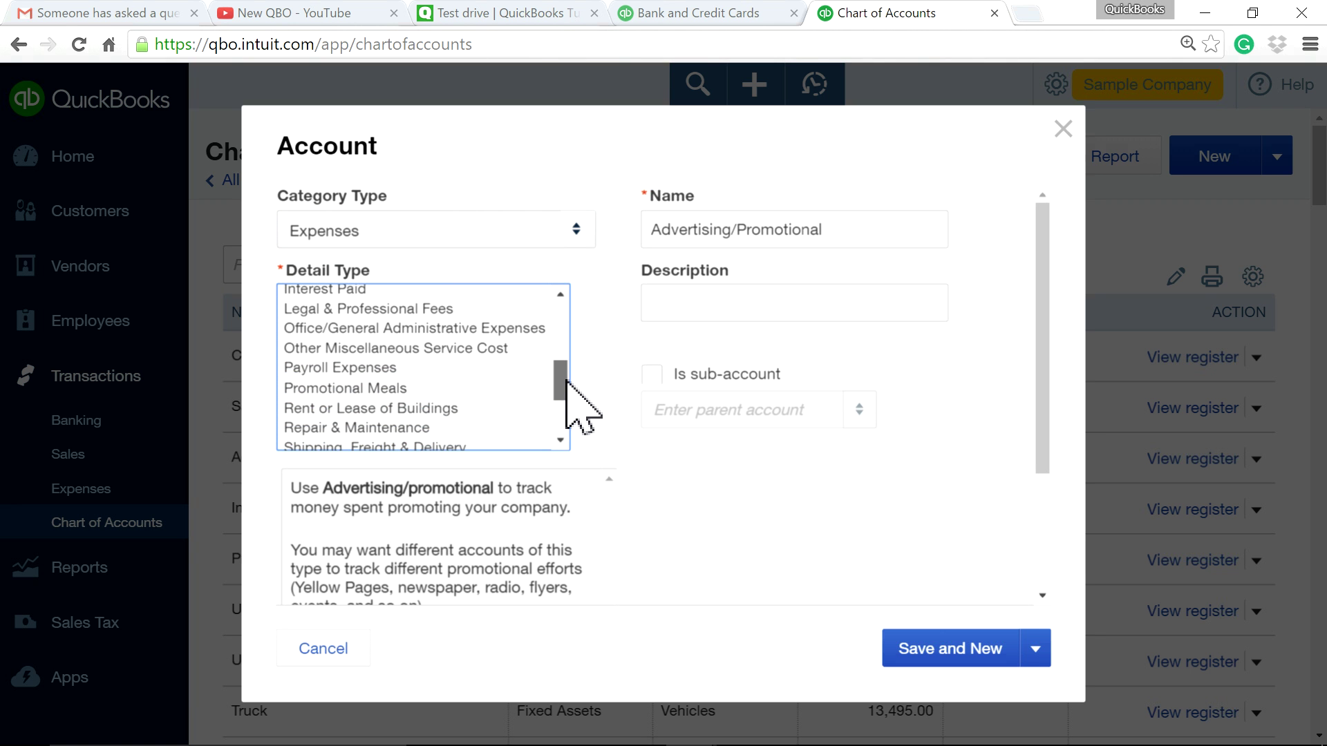
pyautogui.click(422, 369)
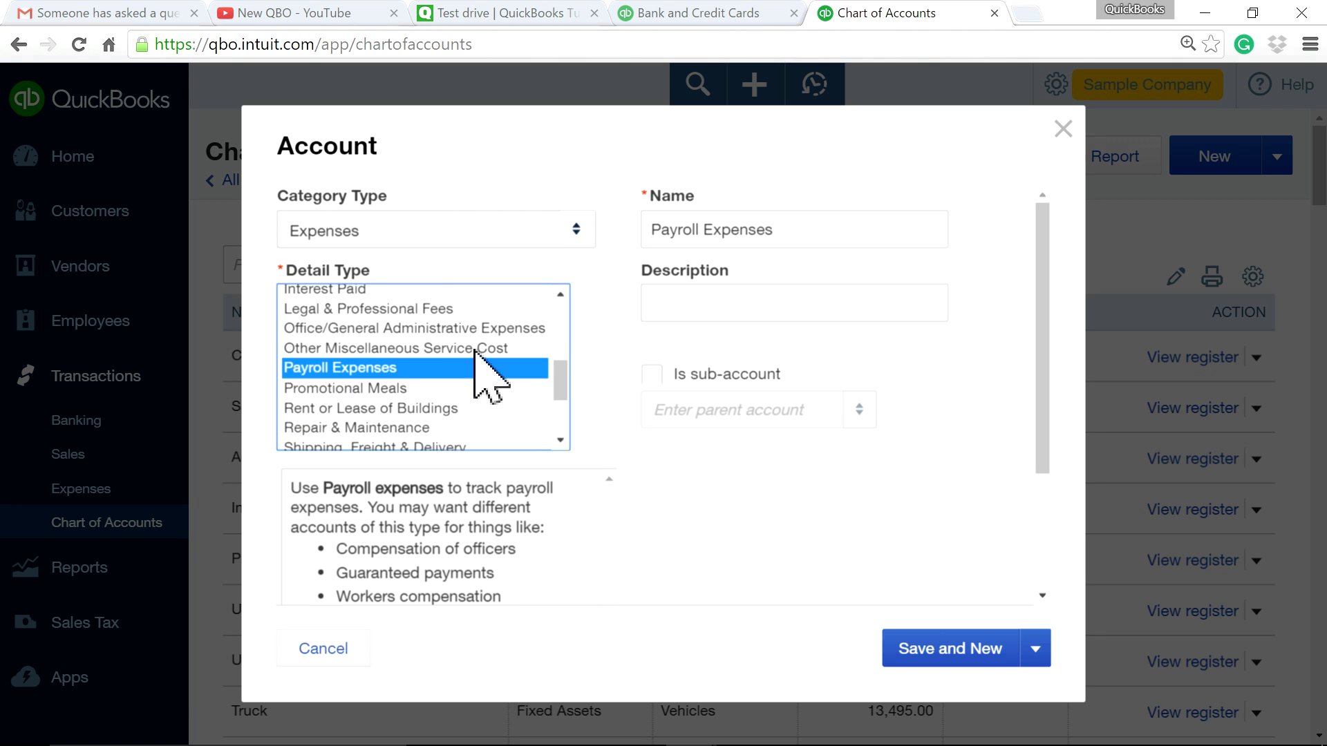
# Make the account a sub-account of Payroll Expenses, name it Salaries, and save it to continue with another.
pyautogui.click(650, 373)
pyautogui.click(693, 409)
pyautogui.write('pay')
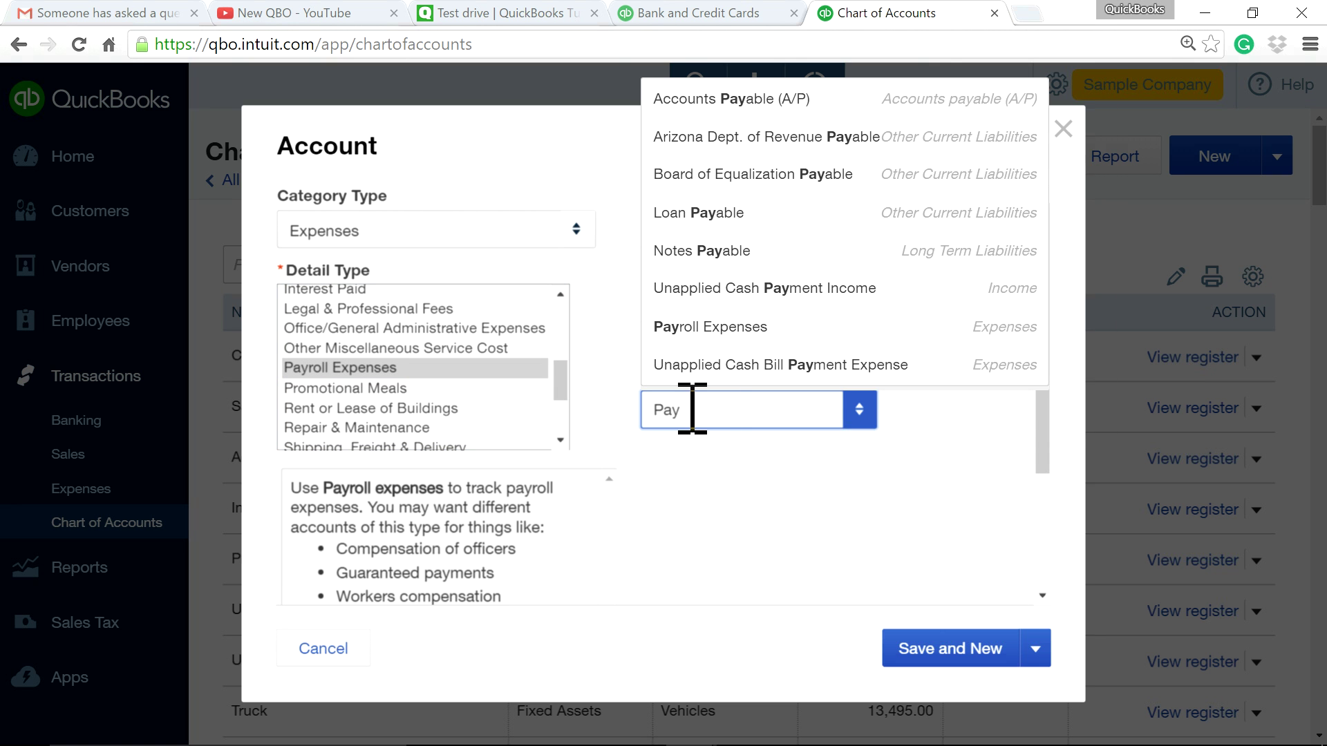
pyautogui.click(683, 330)
pyautogui.moveTo(795, 229); pyautogui.dragTo(566, 256)
pyautogui.write('Salaries')
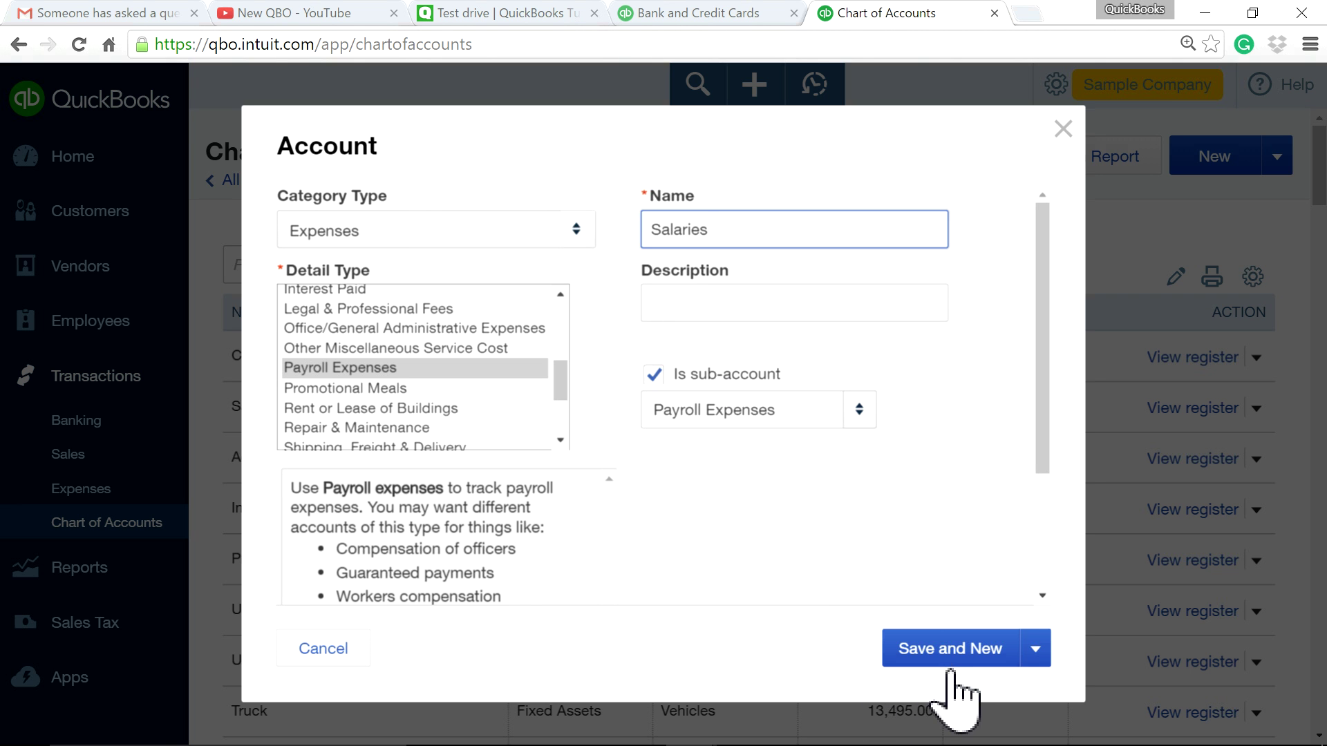
pyautogui.click(955, 655)
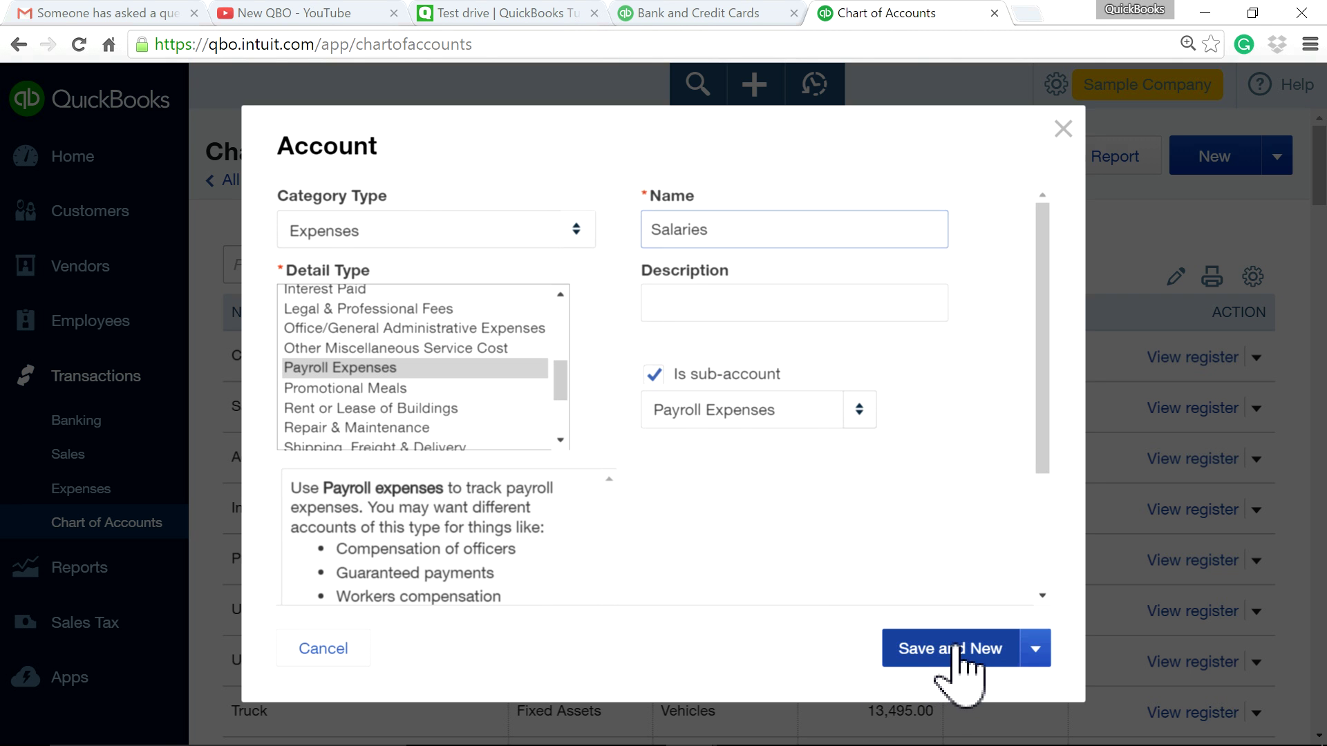
# Give the account after Salaries the category type Expenses and the detail type Payroll Expenses.
pyautogui.click(770, 234)
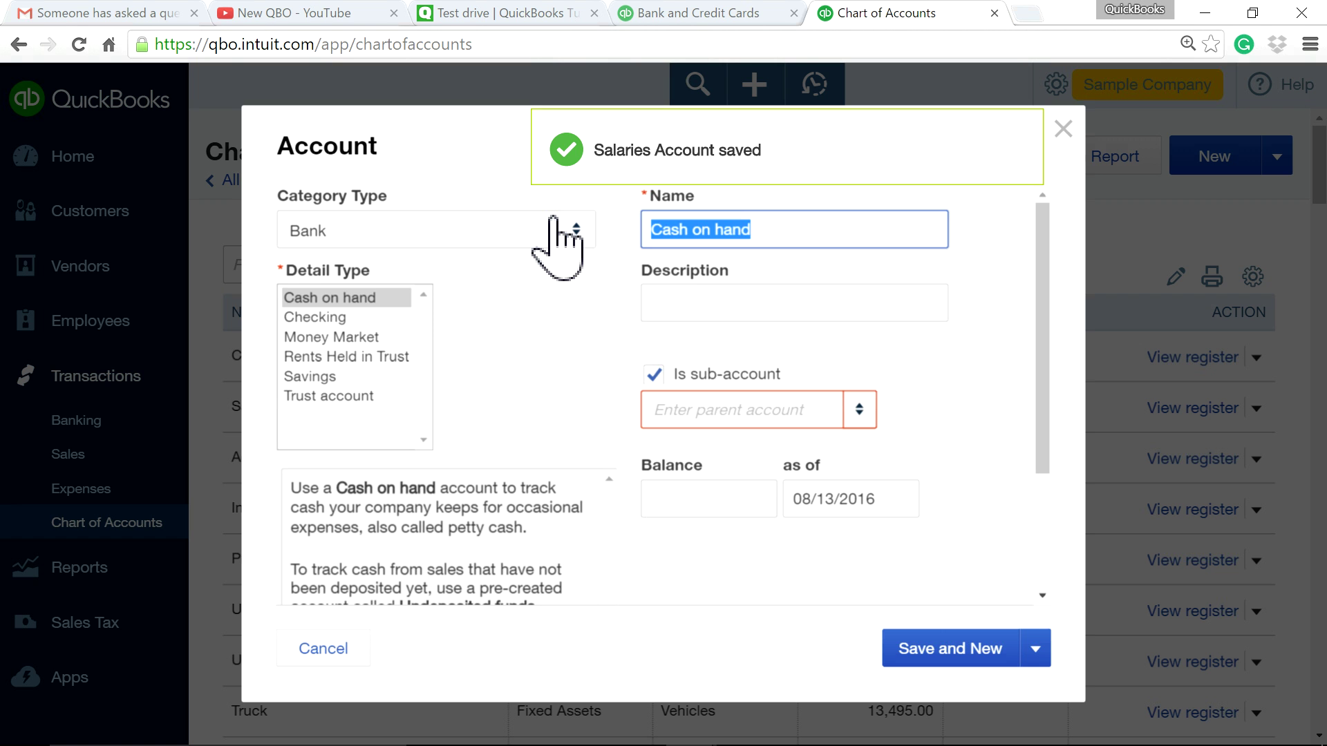
pyautogui.write('Taxes')
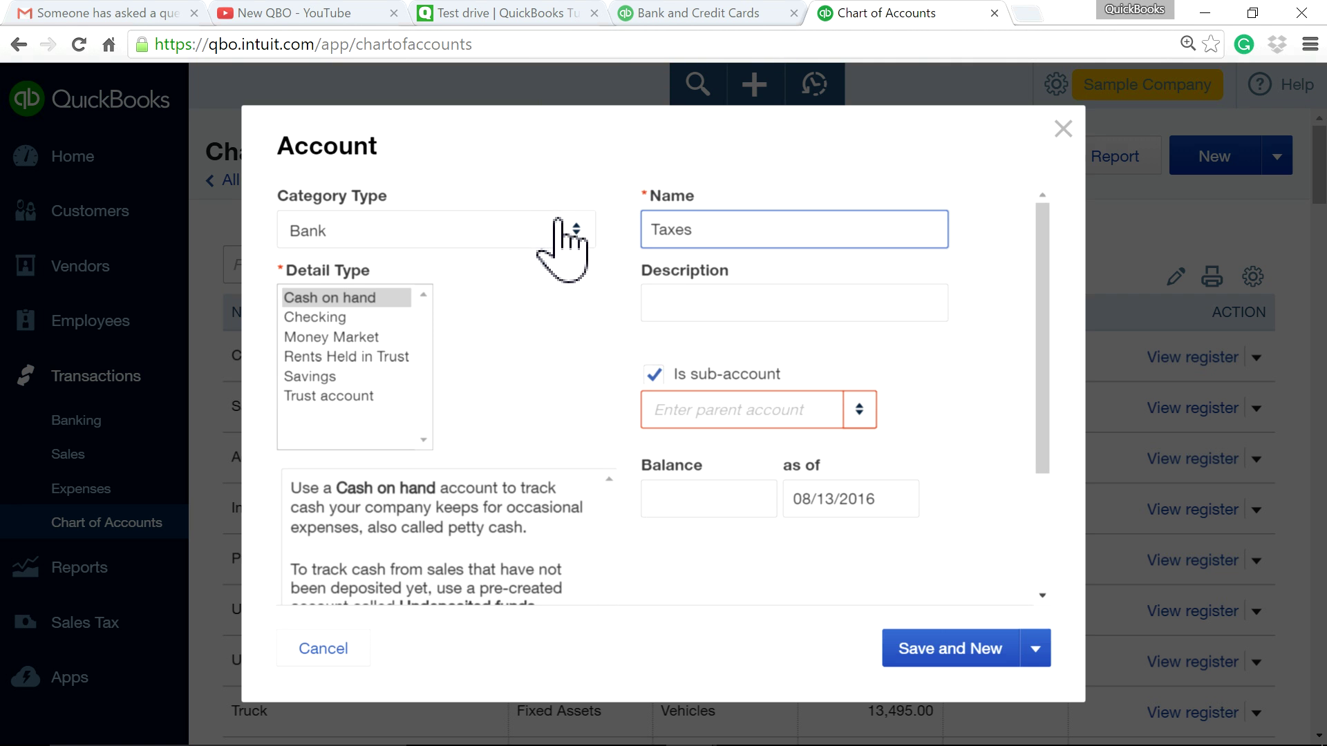
pyautogui.click(557, 228)
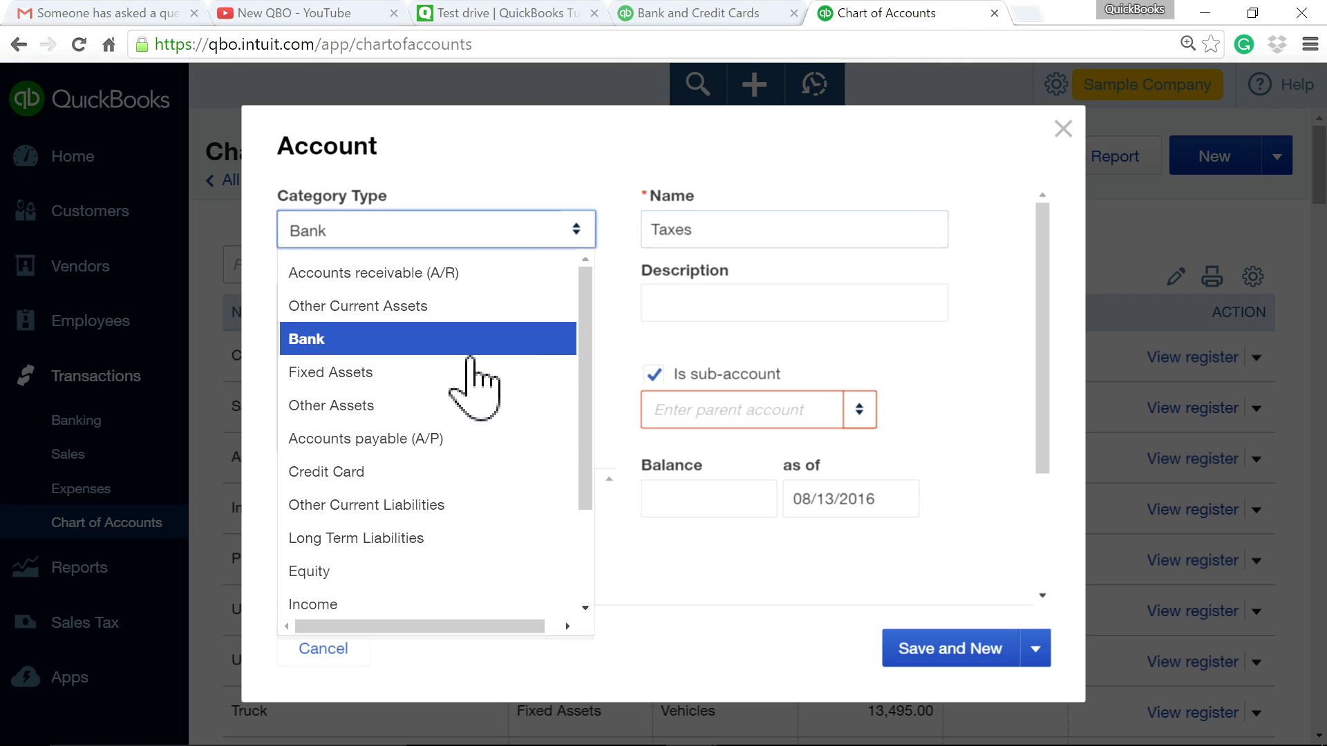
pyautogui.scroll(-1, 470, 392)
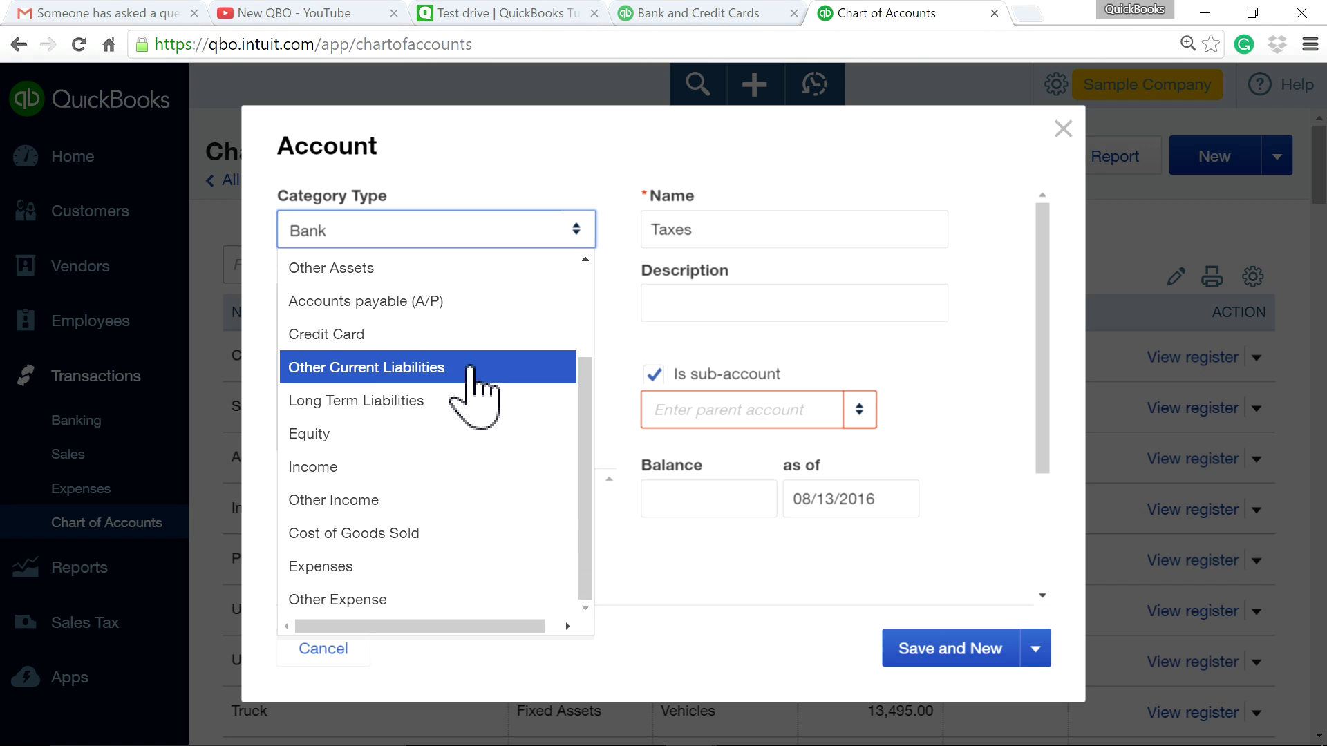
pyautogui.click(442, 568)
pyautogui.moveTo(841, 244); pyautogui.dragTo(802, 229)
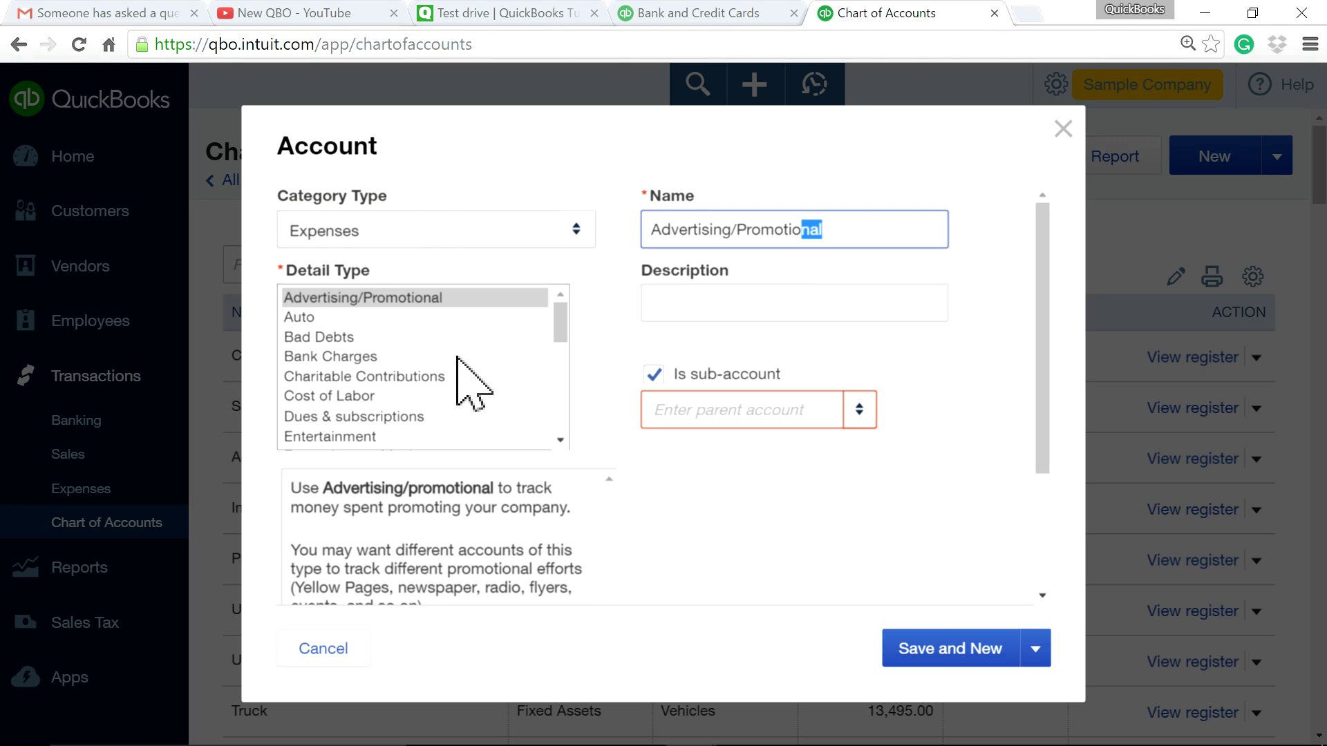
pyautogui.scroll(-5, 435, 375)
pyautogui.click(345, 304)
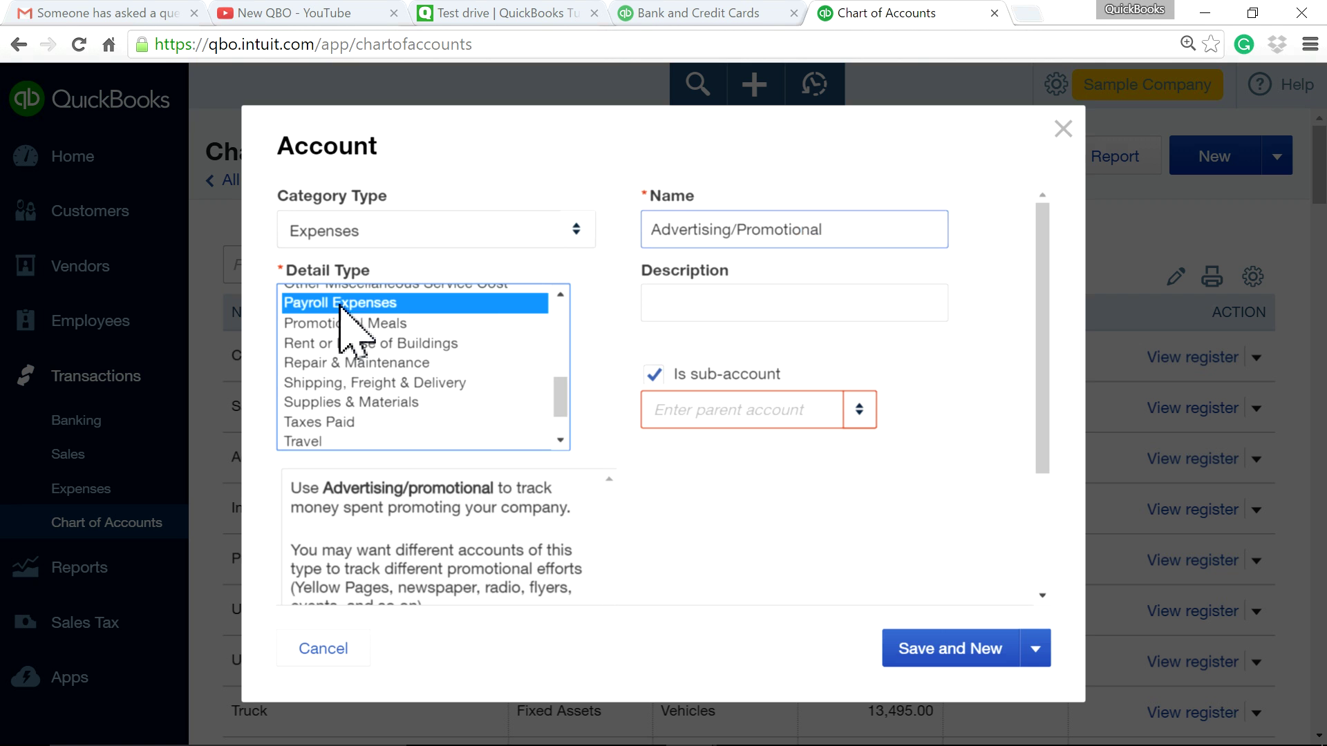
# Name the account Taxes, set Payroll Expenses as its parent account, and save it to continue with another.
pyautogui.moveTo(772, 231); pyautogui.dragTo(617, 232)
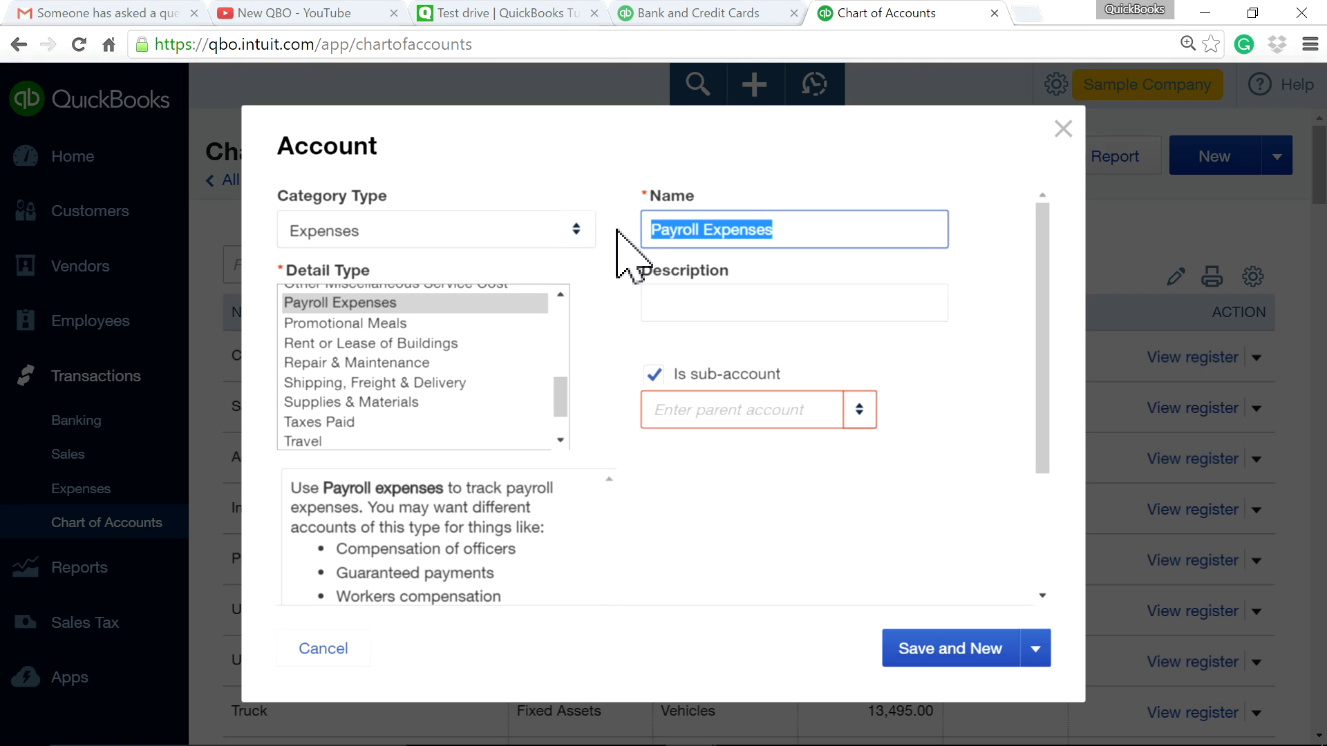
pyautogui.write('Taxes')
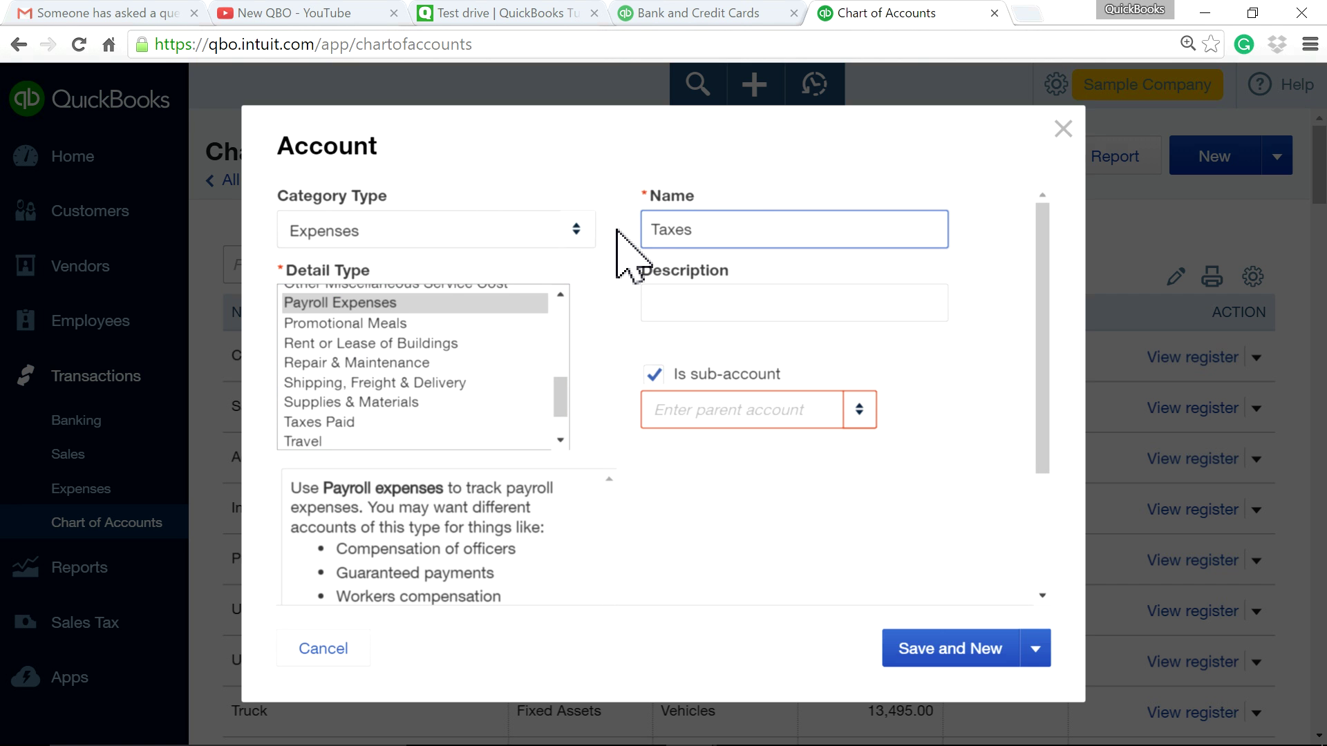
pyautogui.doubleClick(680, 232)
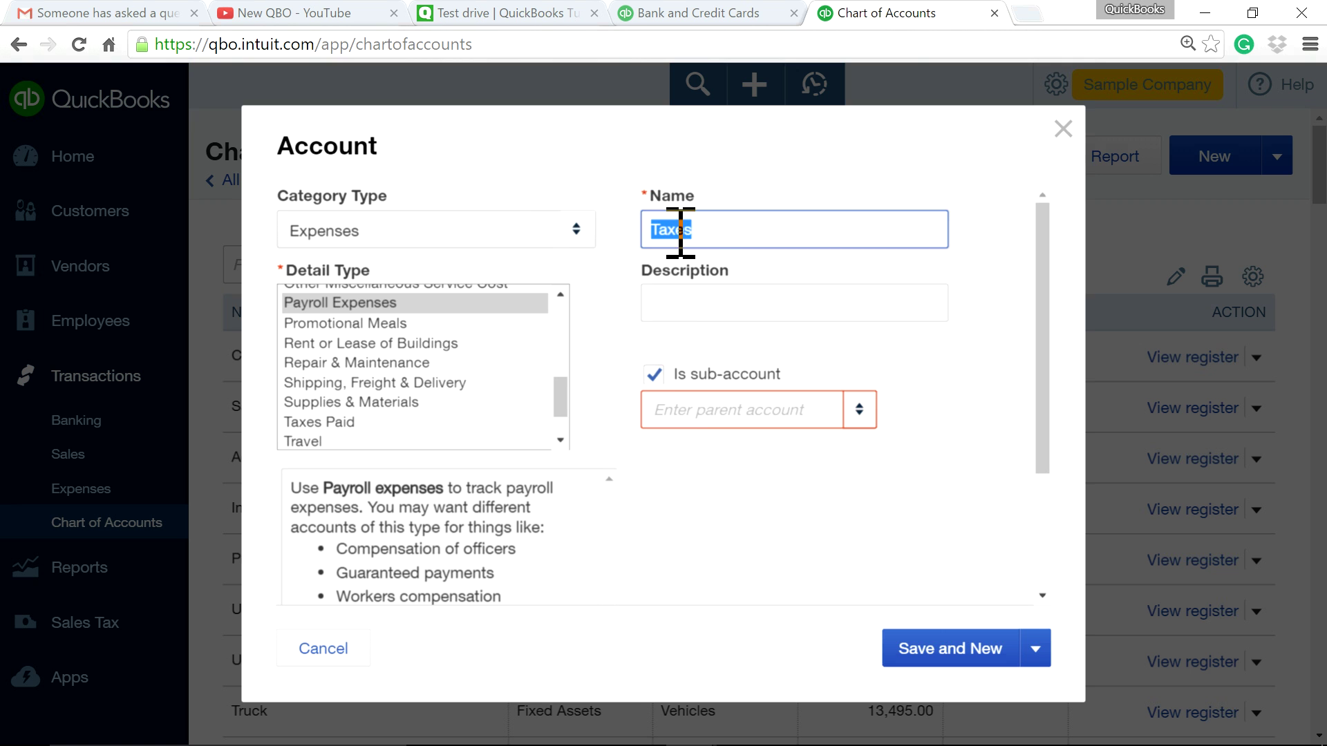
pyautogui.click(857, 426)
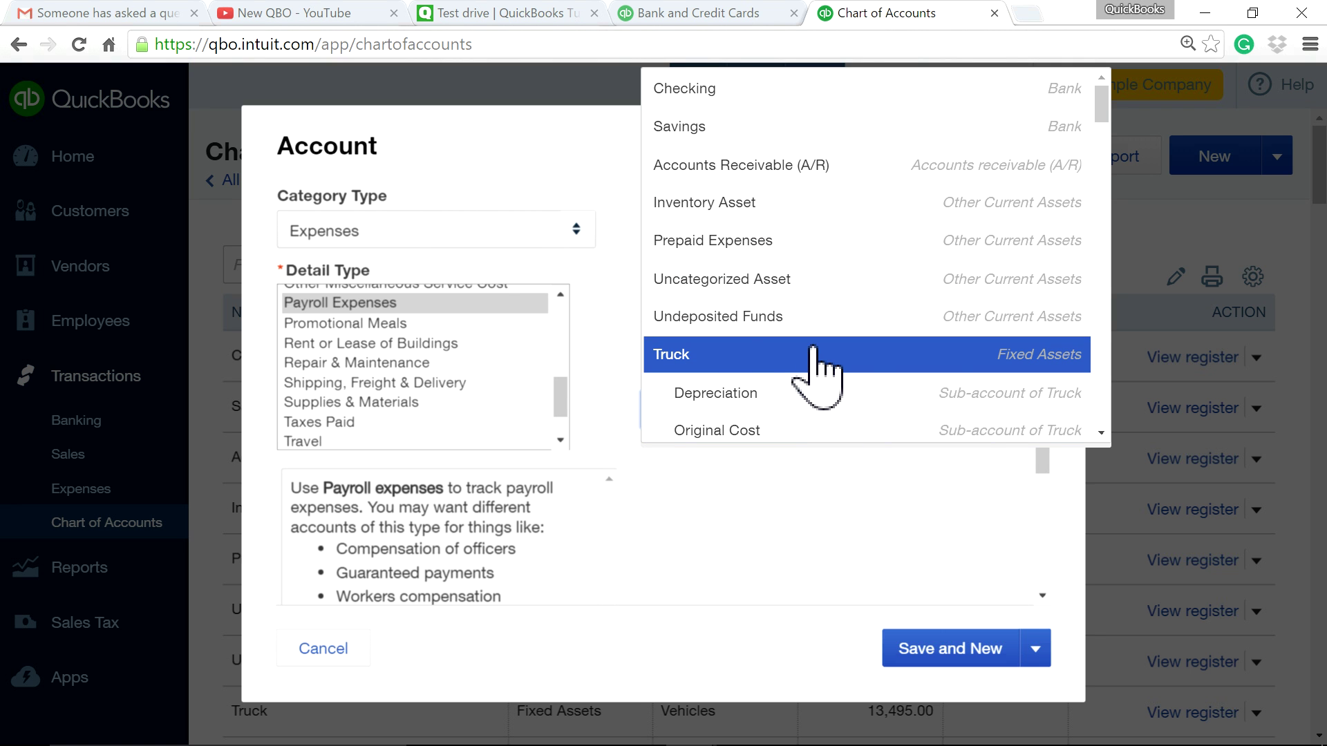
pyautogui.write('pa')
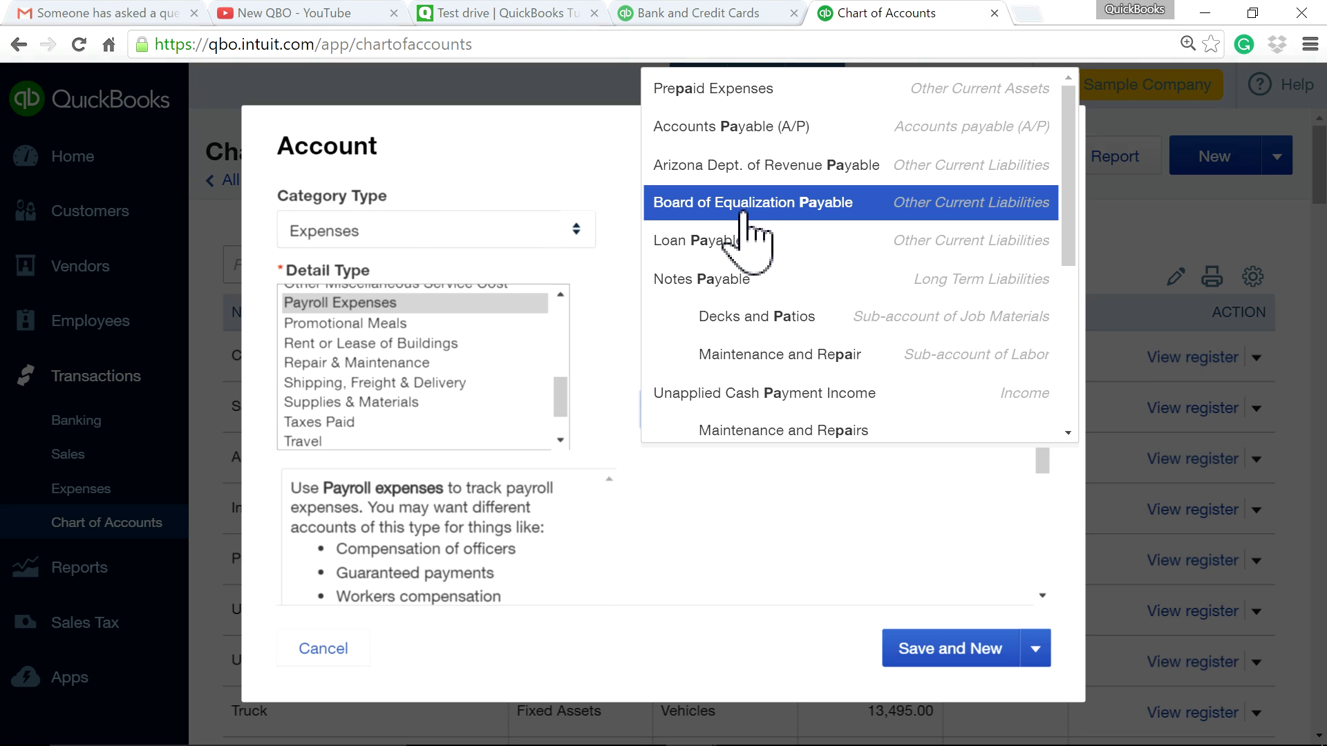
pyautogui.scroll(-5, 822, 284)
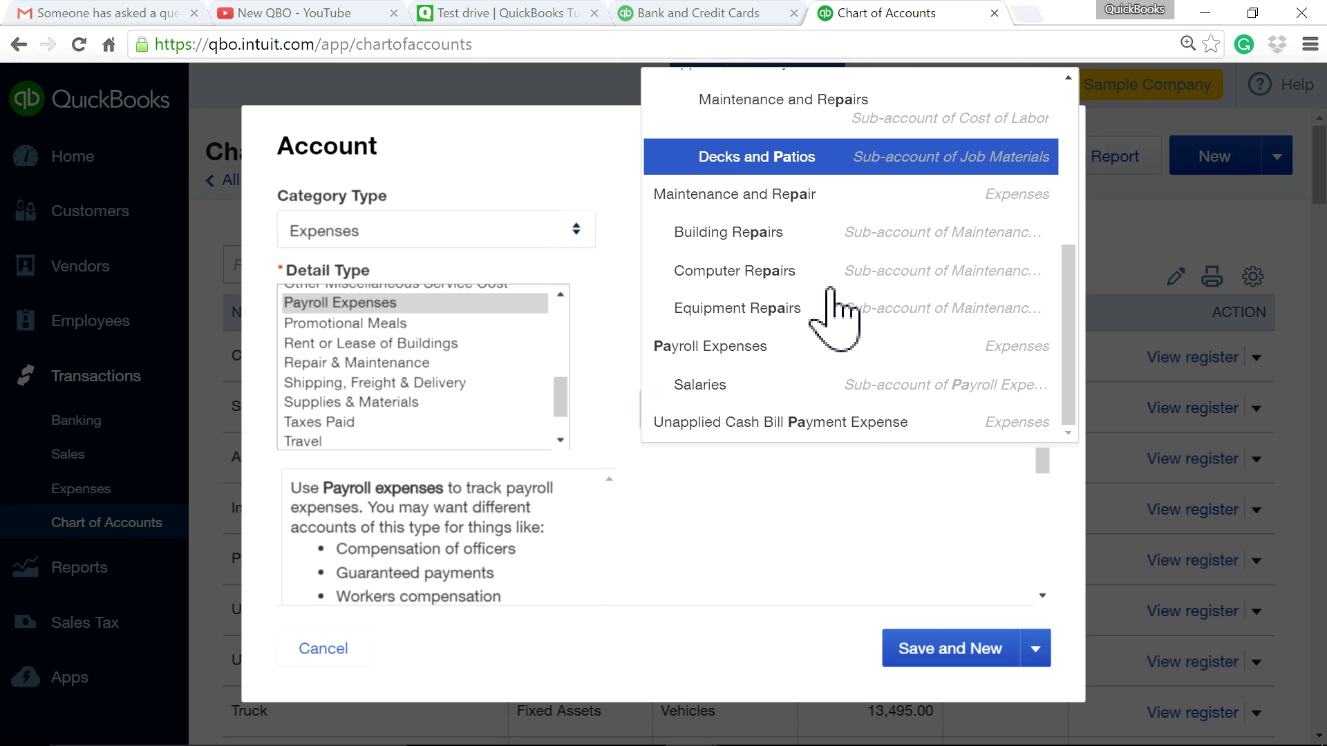
pyautogui.click(787, 348)
pyautogui.click(952, 657)
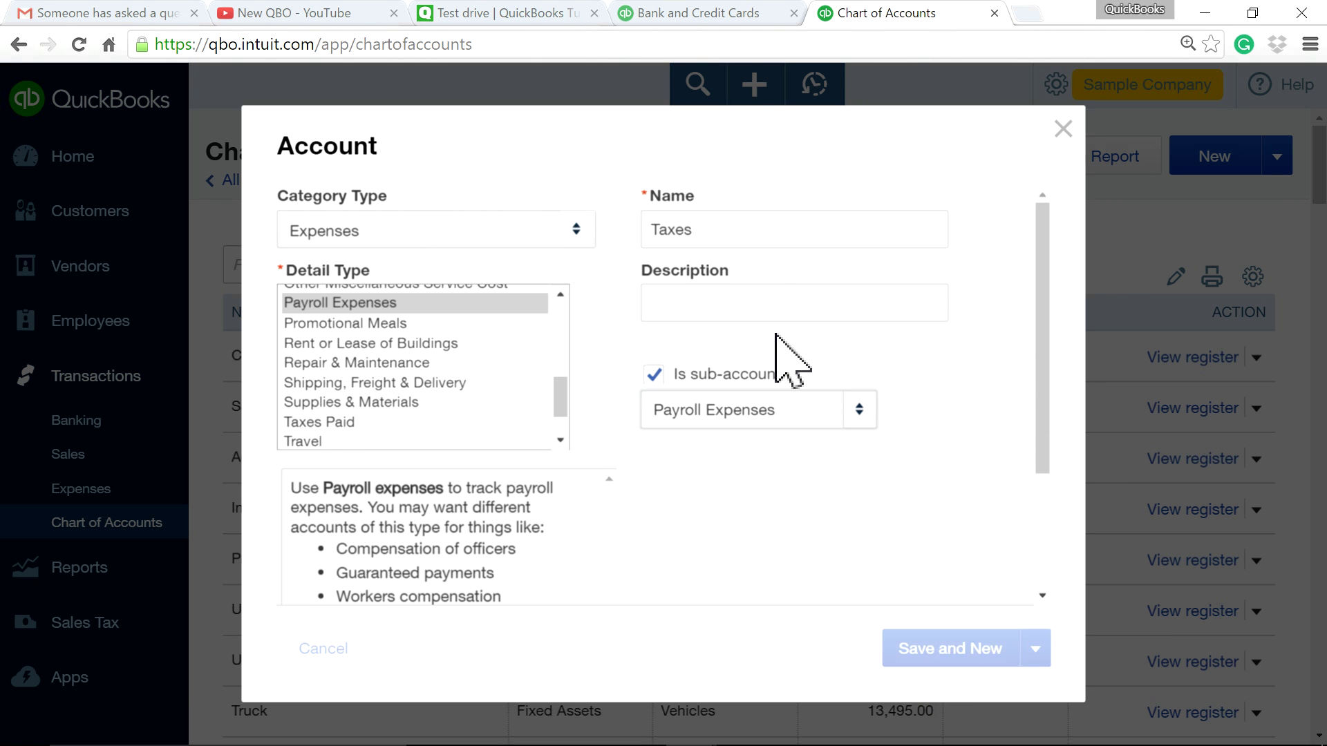
# Choose category type Expenses and detail type Payroll Expenses for the third sub-account.
pyautogui.click(574, 234)
pyautogui.scroll(-2, 501, 408)
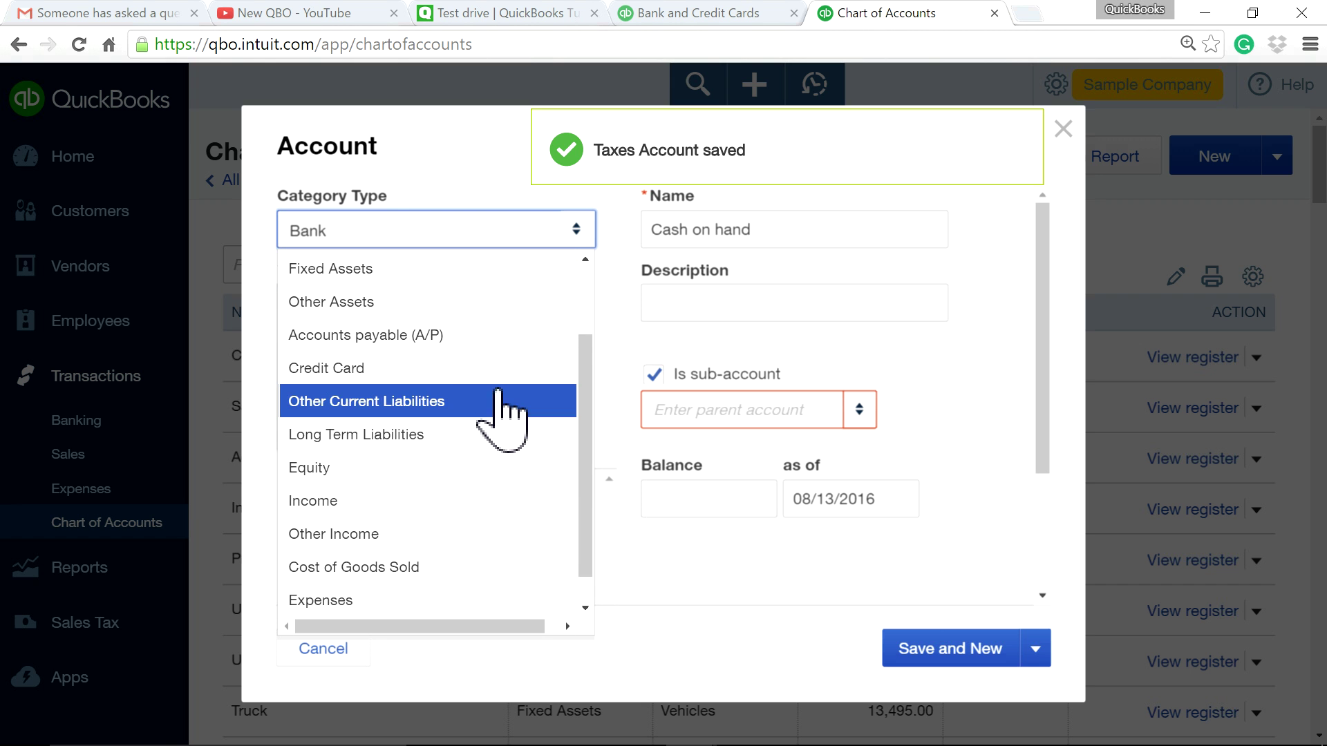
pyautogui.scroll(-1, 498, 414)
pyautogui.click(446, 563)
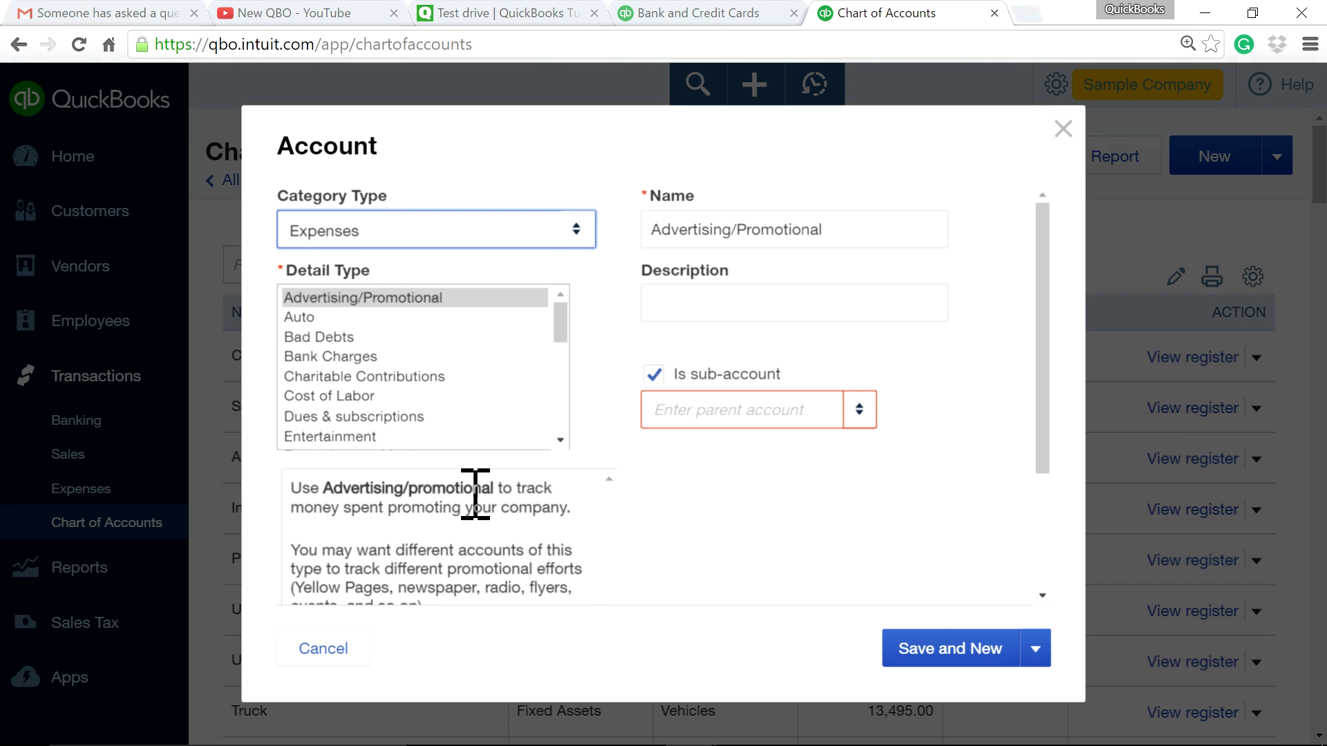
pyautogui.scroll(-1, 453, 377)
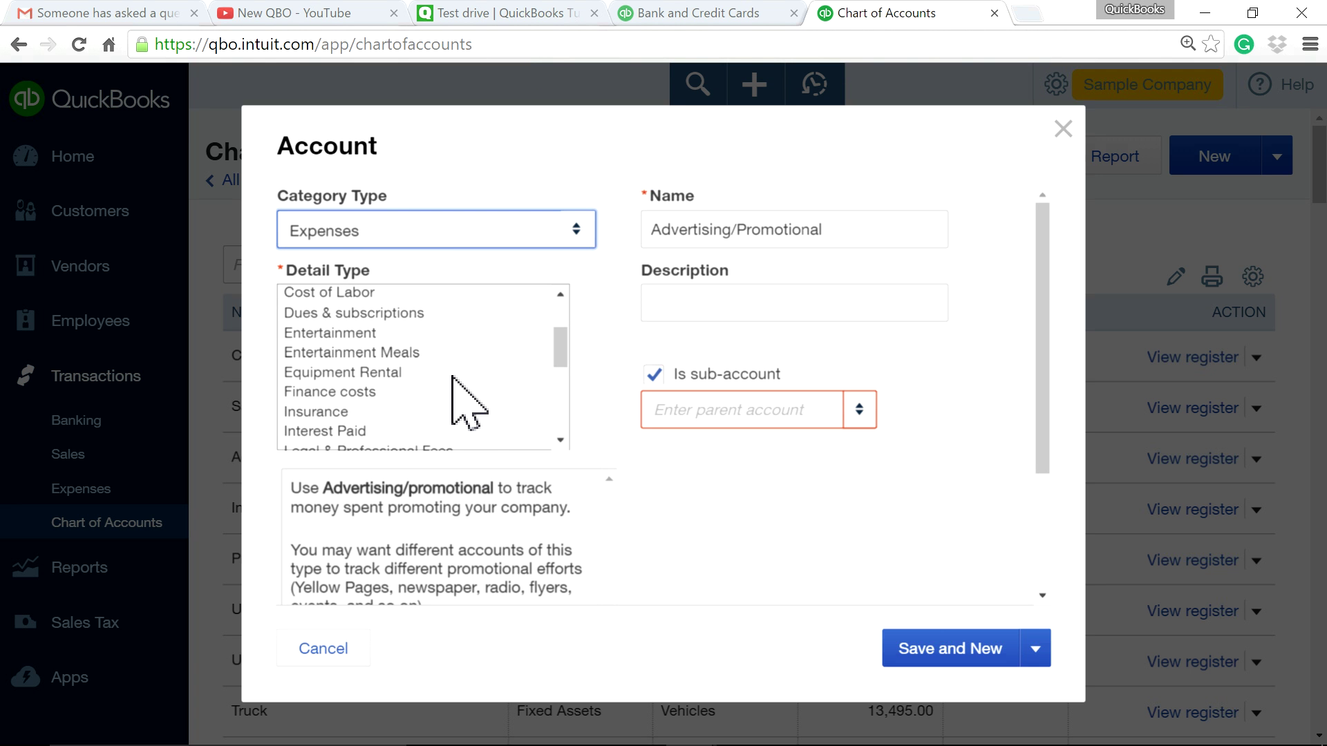
pyautogui.scroll(-2, 452, 378)
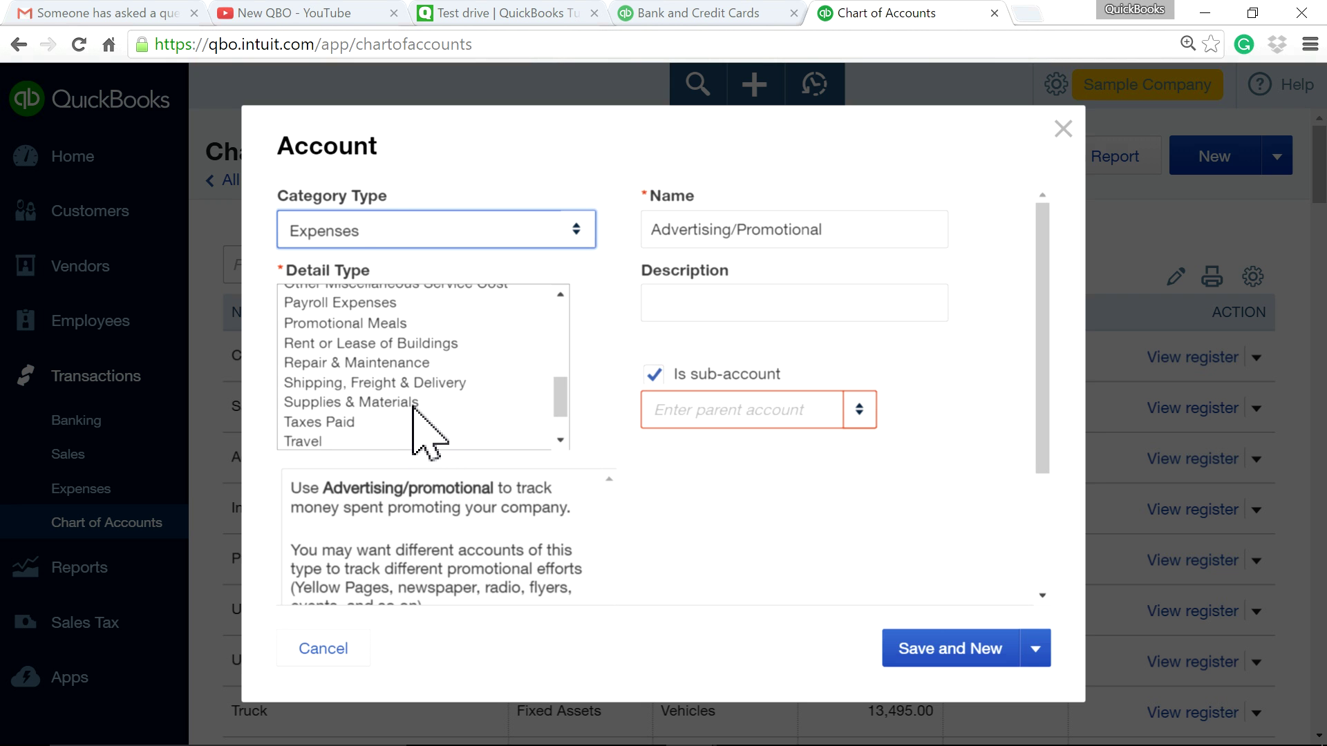
pyautogui.click(352, 304)
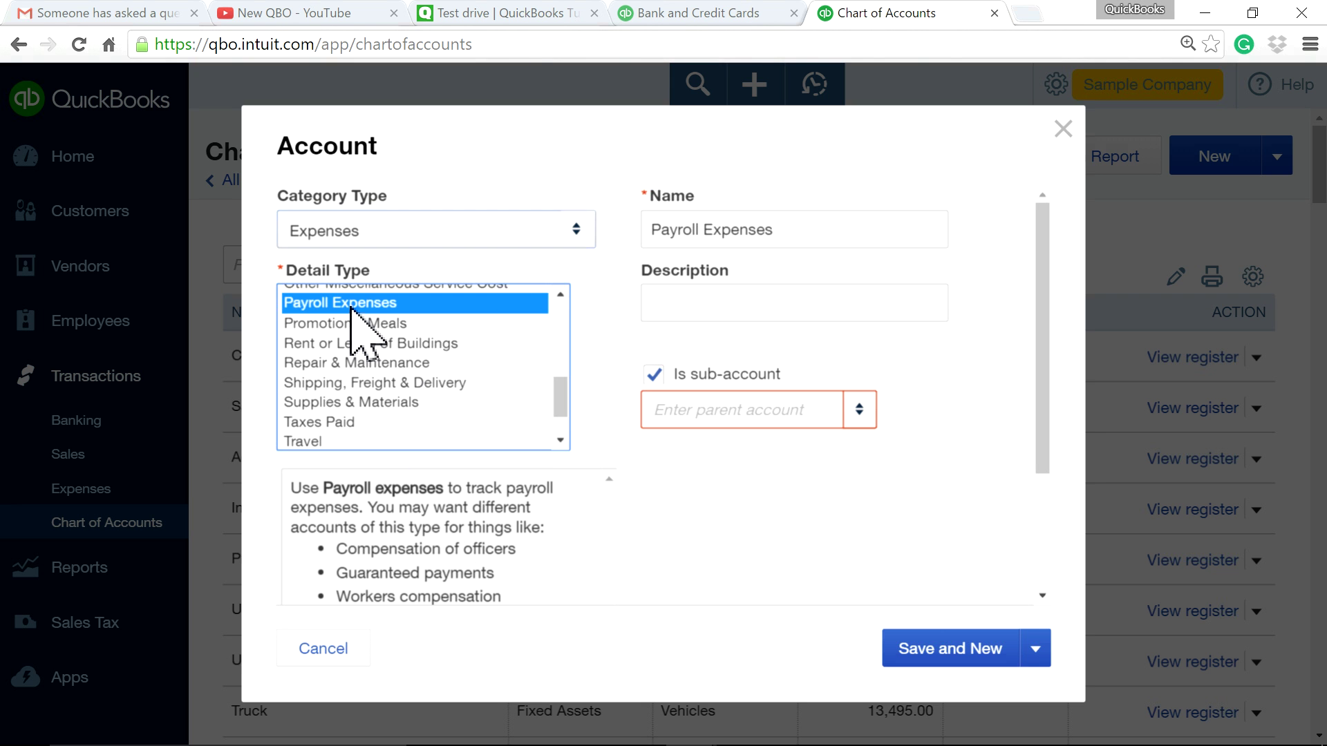
# Name the account Benefits, set its parent account to Payroll Expenses, then save it and close the account form.
pyautogui.click(808, 228)
pyautogui.press('BackSpace')
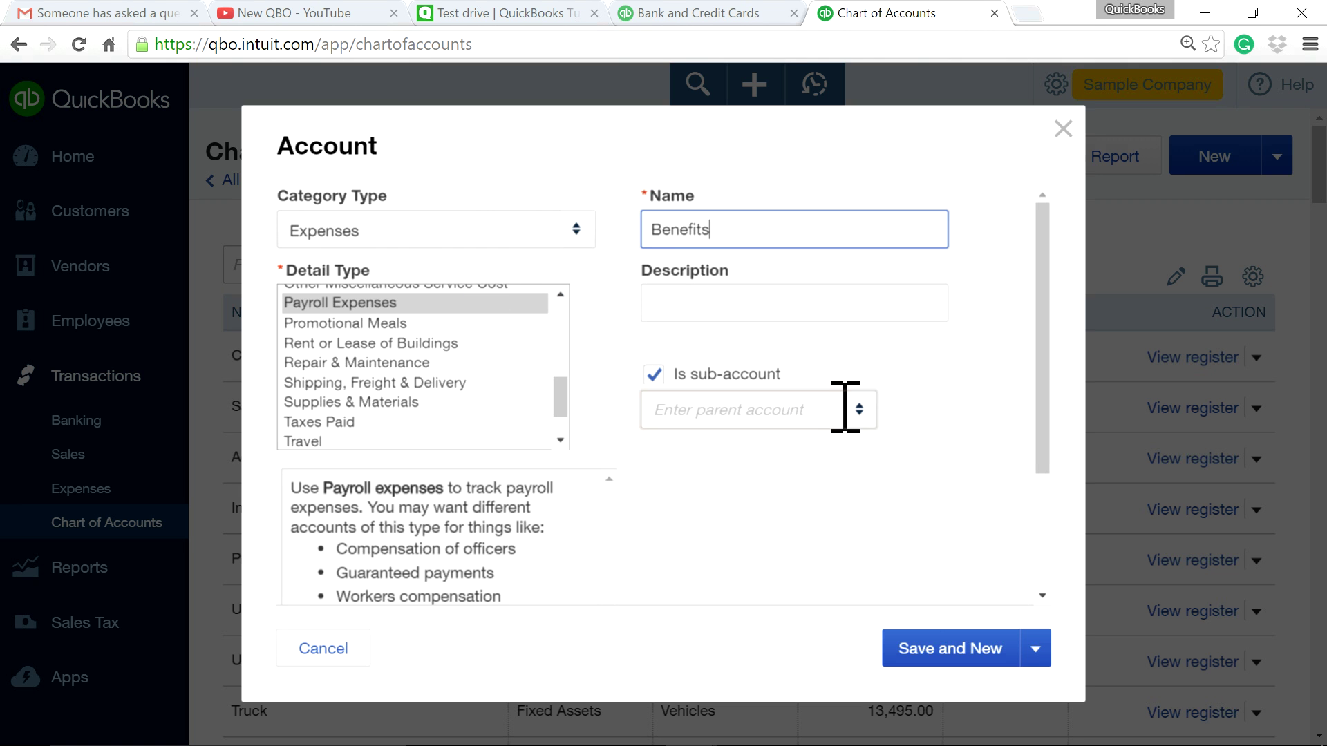
pyautogui.click(769, 415)
pyautogui.write('Pa')
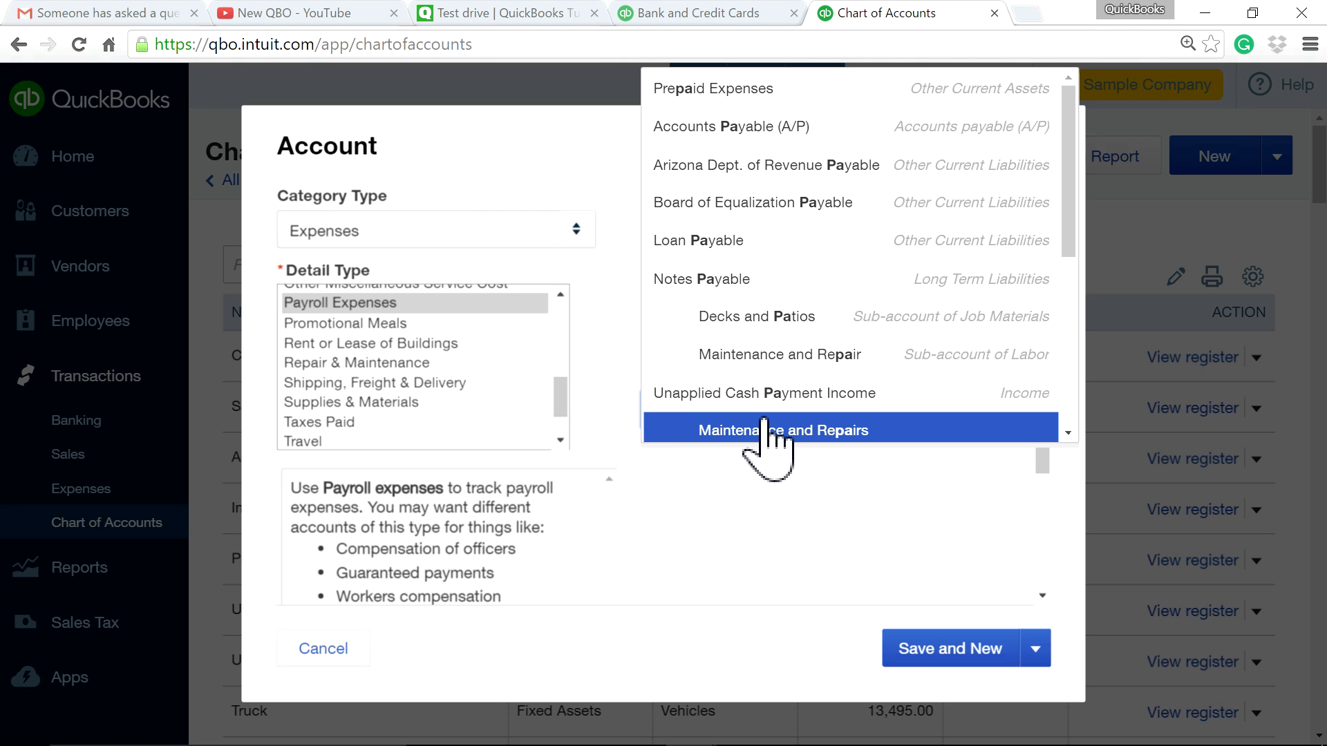
pyautogui.write('p')
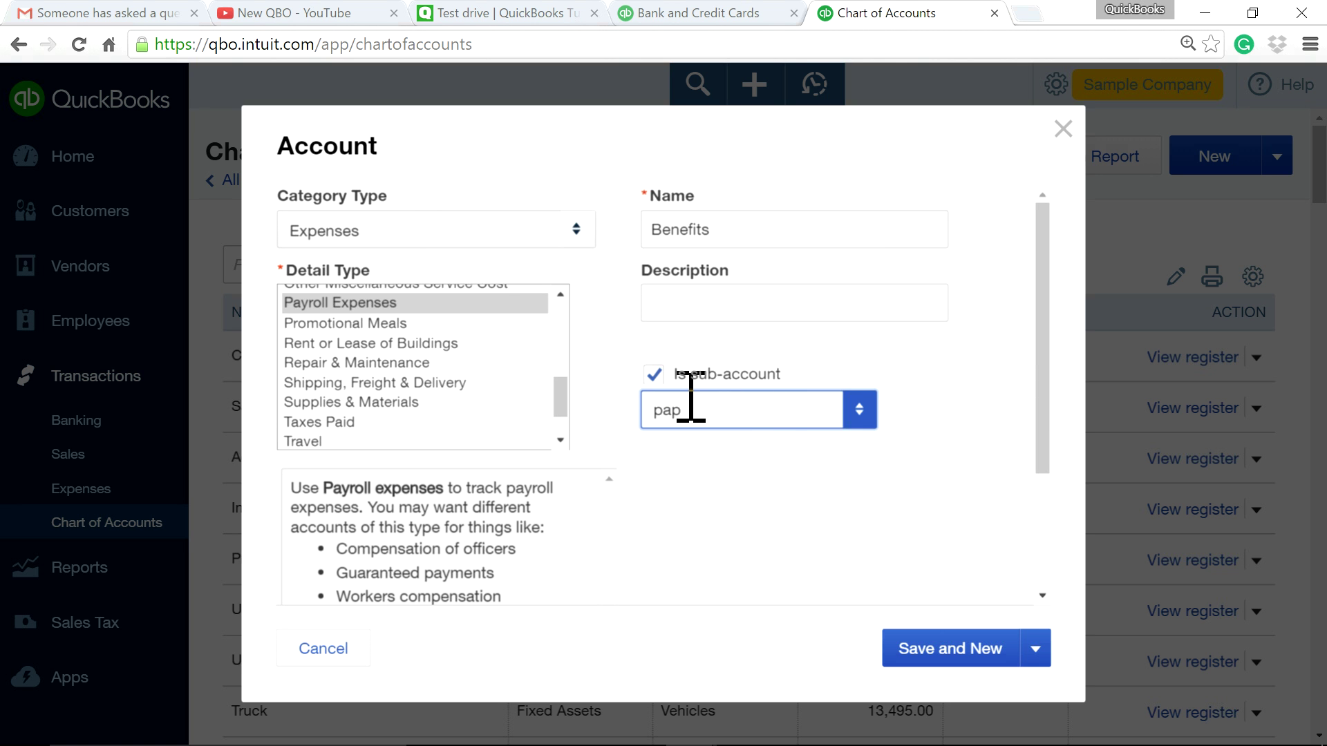
pyautogui.press('BackSpace')
pyautogui.write('y')
pyautogui.click(690, 335)
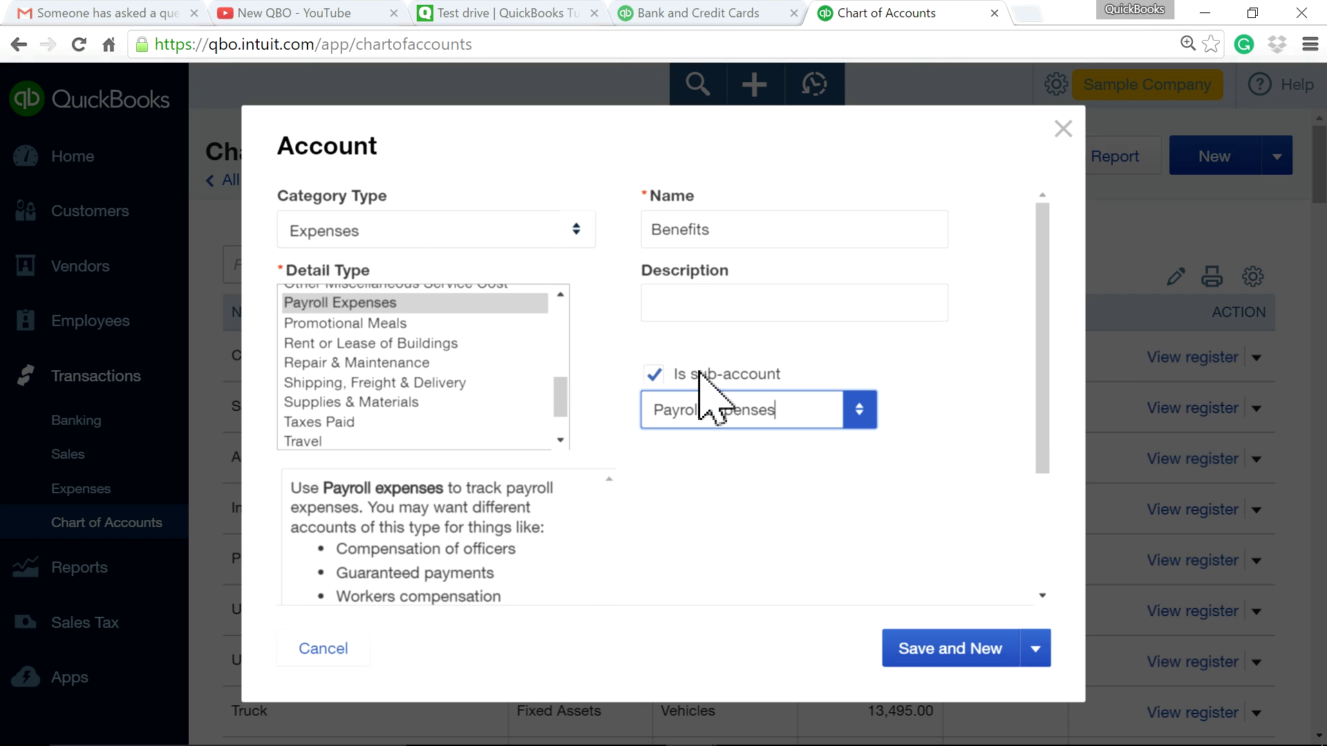
pyautogui.click(1036, 653)
pyautogui.click(944, 693)
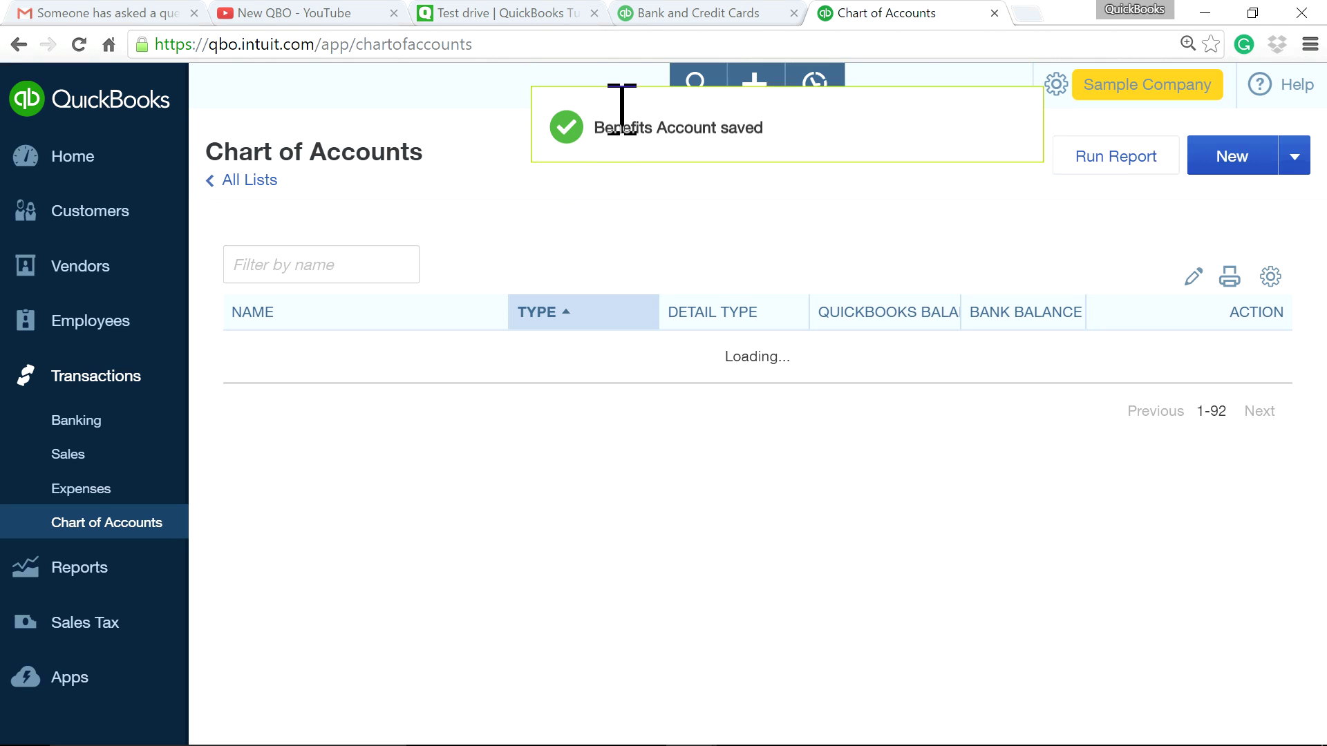
# Filter the Chart of Accounts by the name "payroll".
pyautogui.click(286, 275)
pyautogui.write('p')
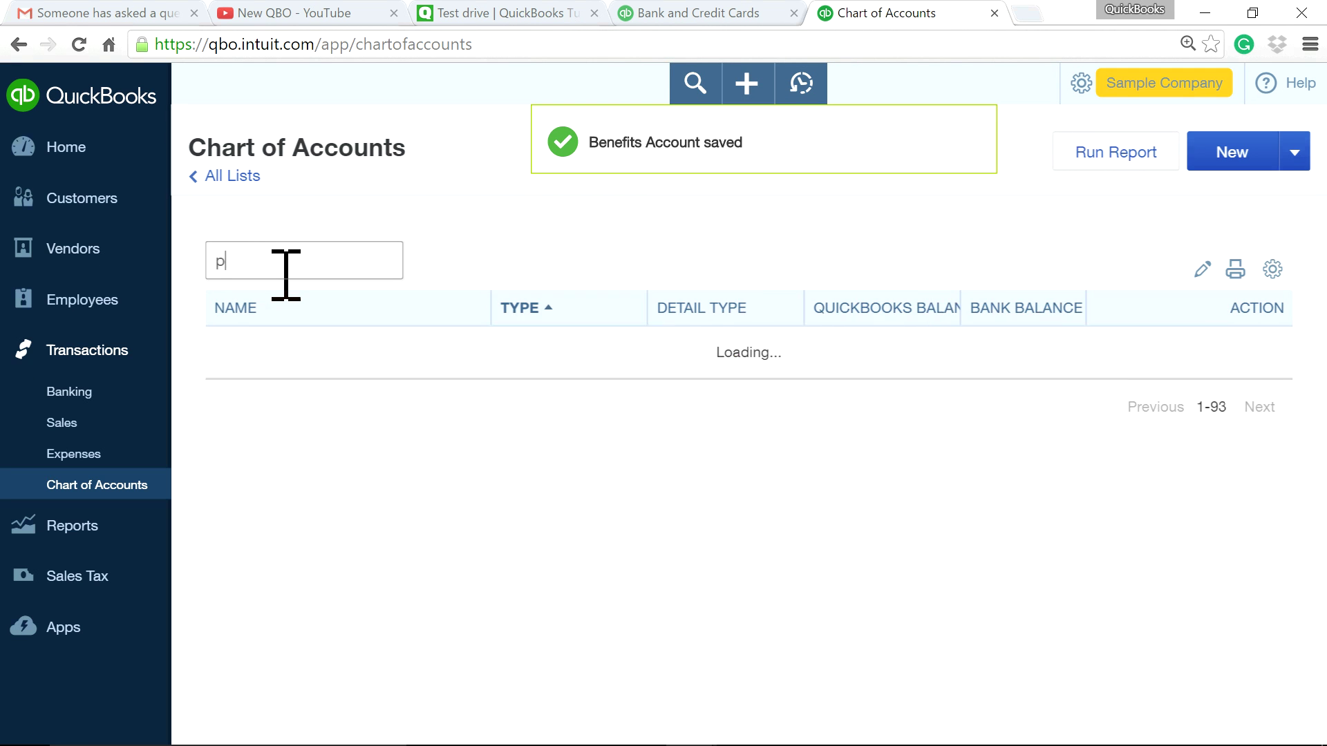
pyautogui.write('ayroll')
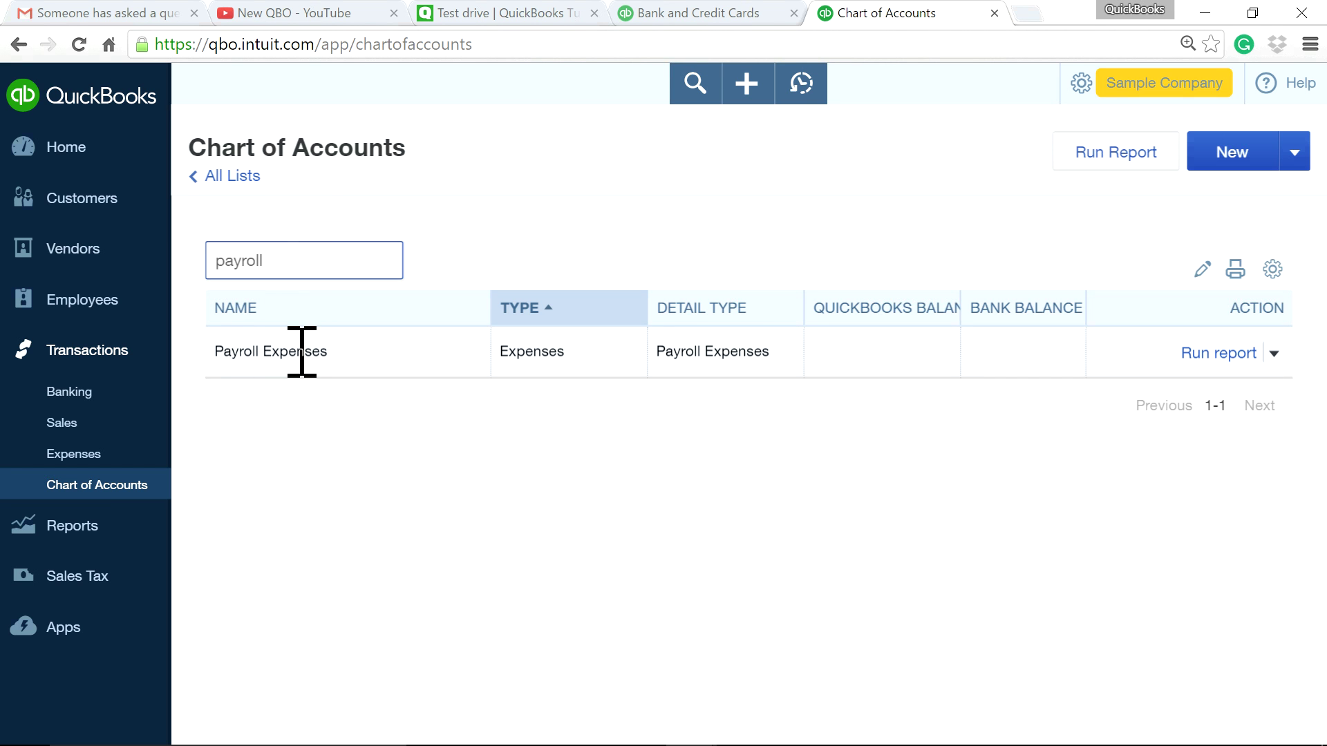
# Clear the name filter and find Payroll Expenses with its Benefits, Salaries and Taxes sub-accounts in the full Chart of Accounts.
pyautogui.click(354, 351)
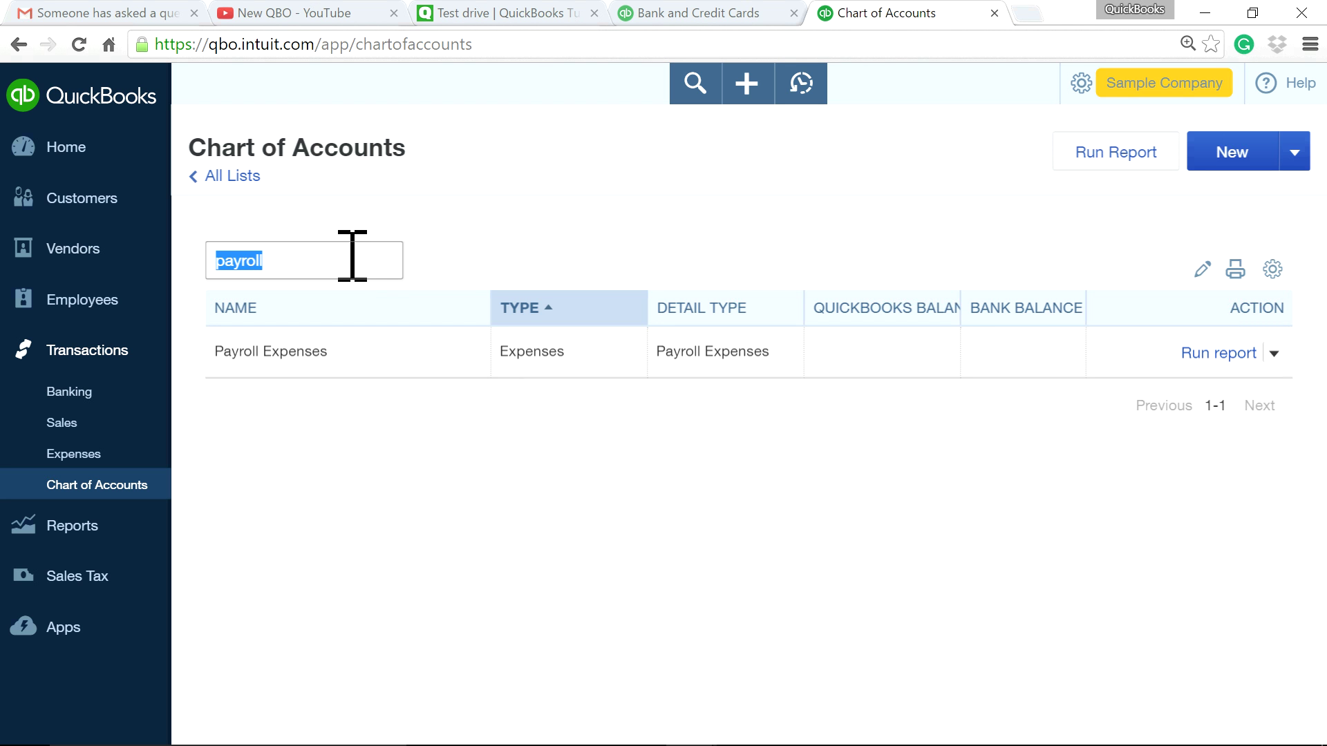
pyautogui.press('BackSpace')
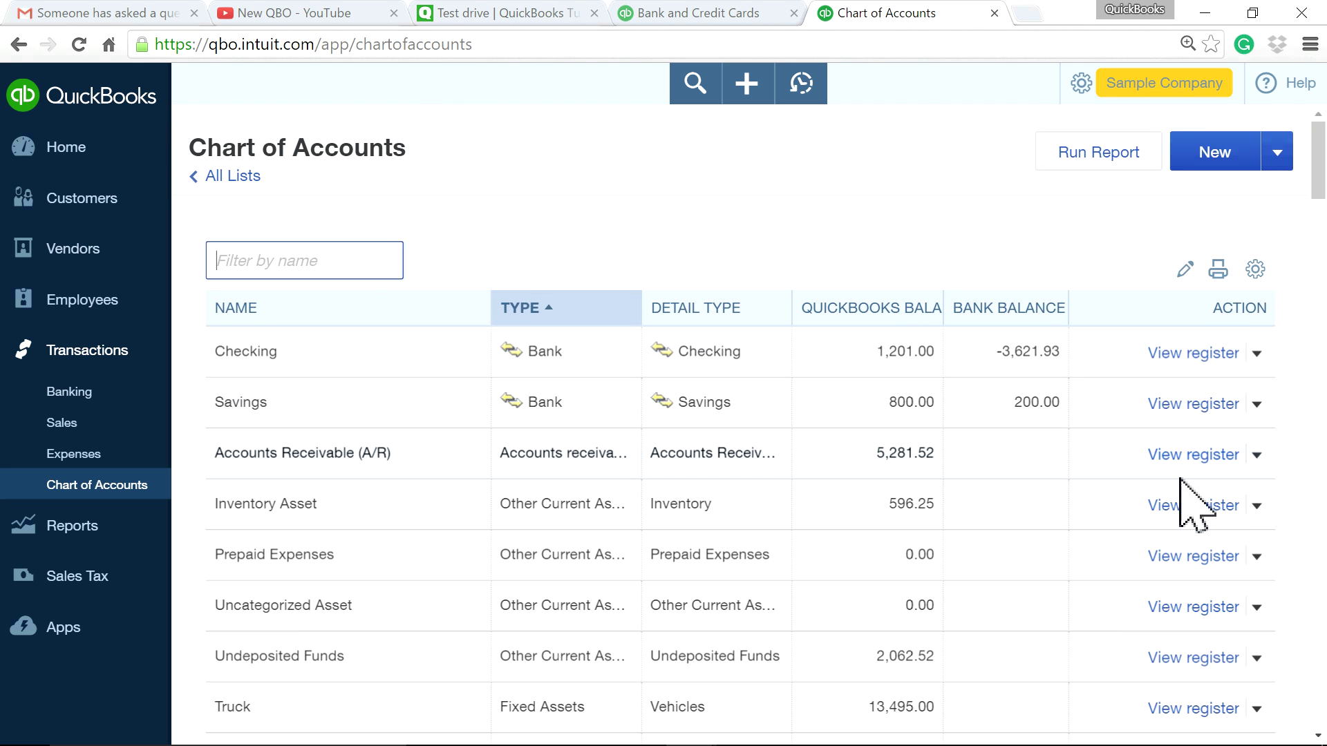
pyautogui.scroll(-5, 995, 474)
pyautogui.scroll(-20, 995, 473)
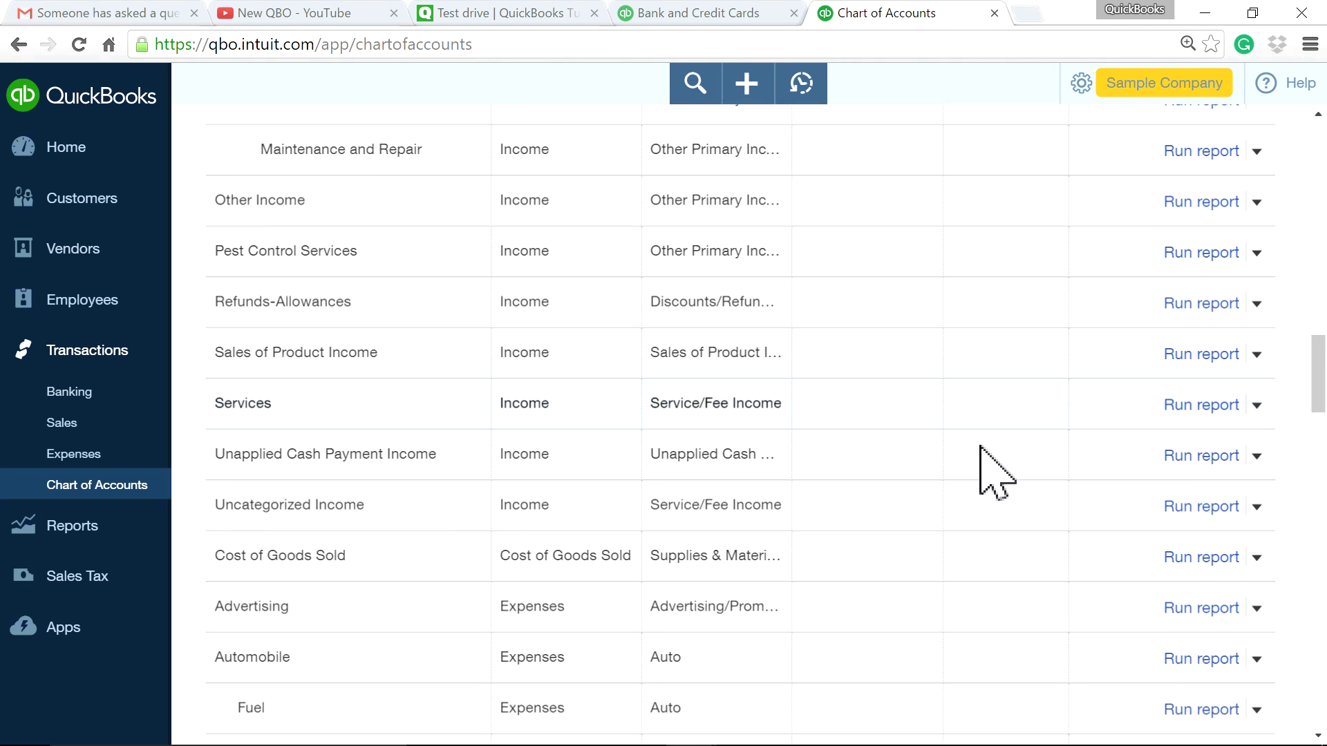
pyautogui.scroll(-12, 995, 473)
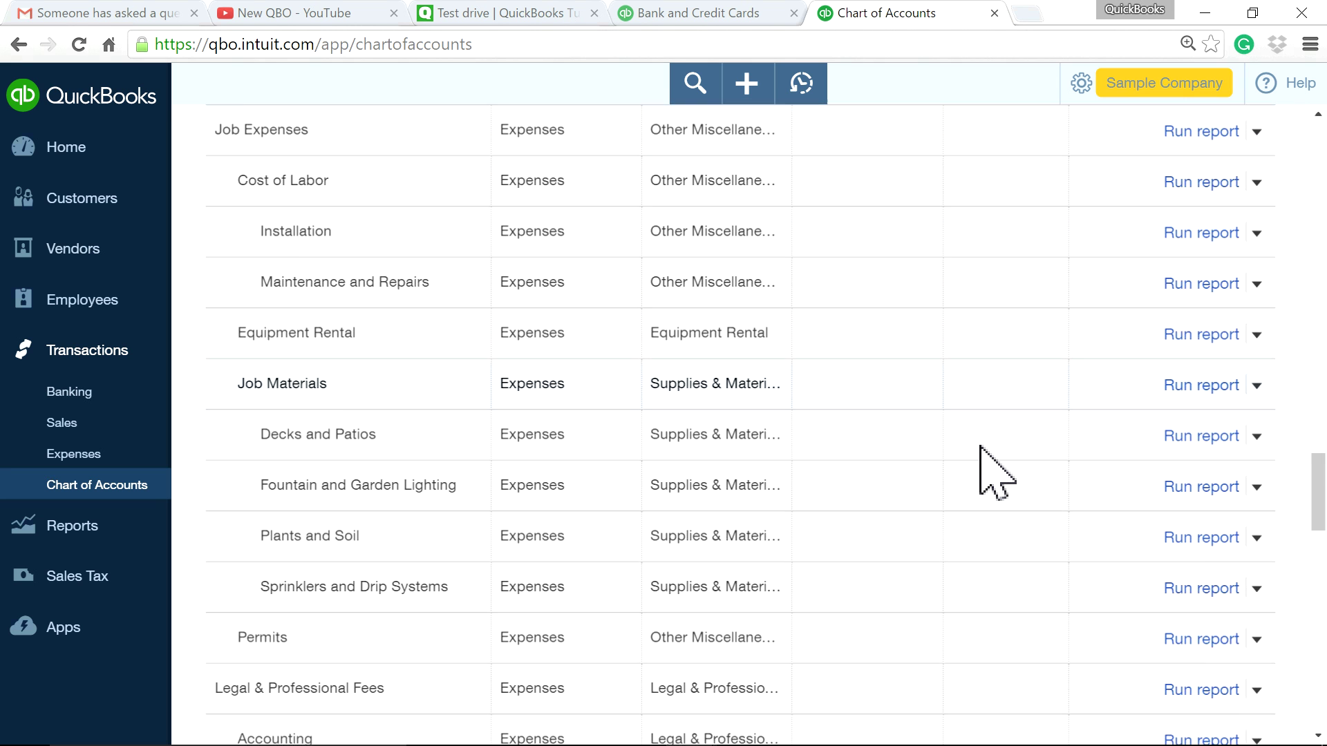
pyautogui.scroll(-7, 995, 473)
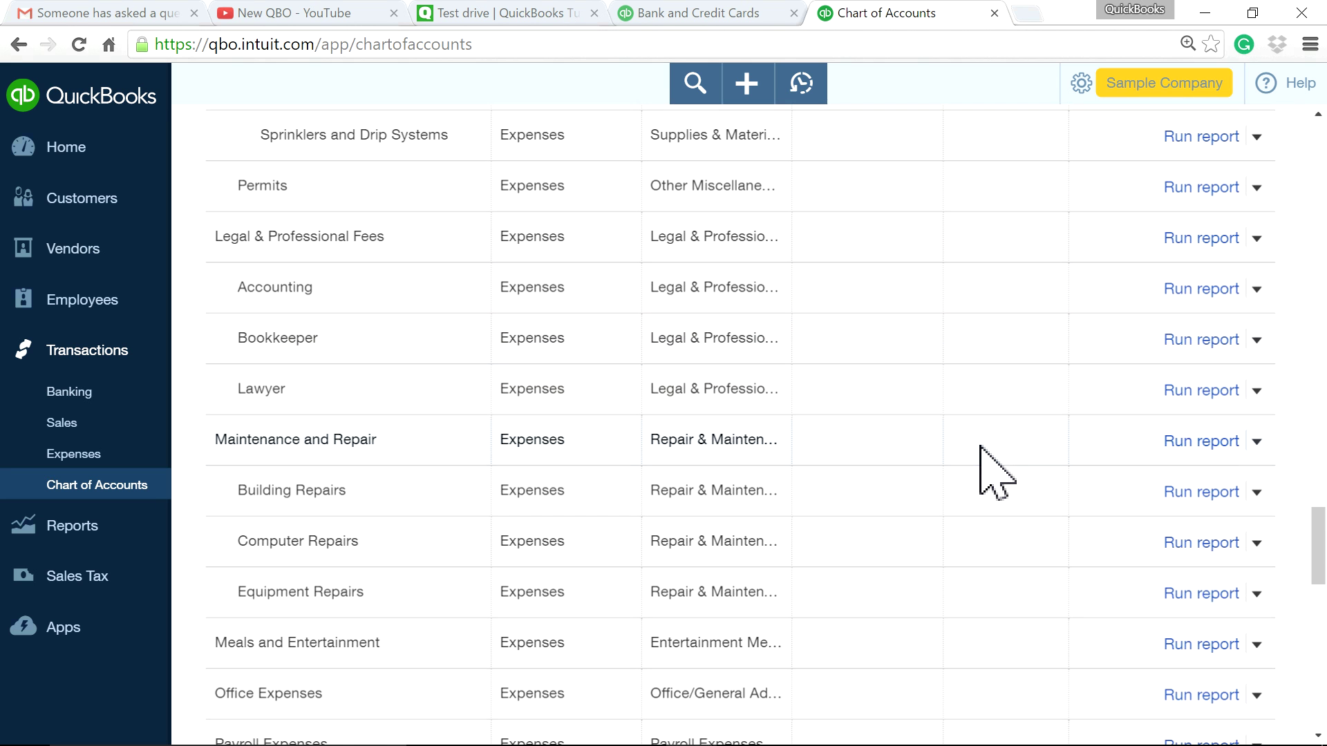
pyautogui.scroll(-3, 995, 474)
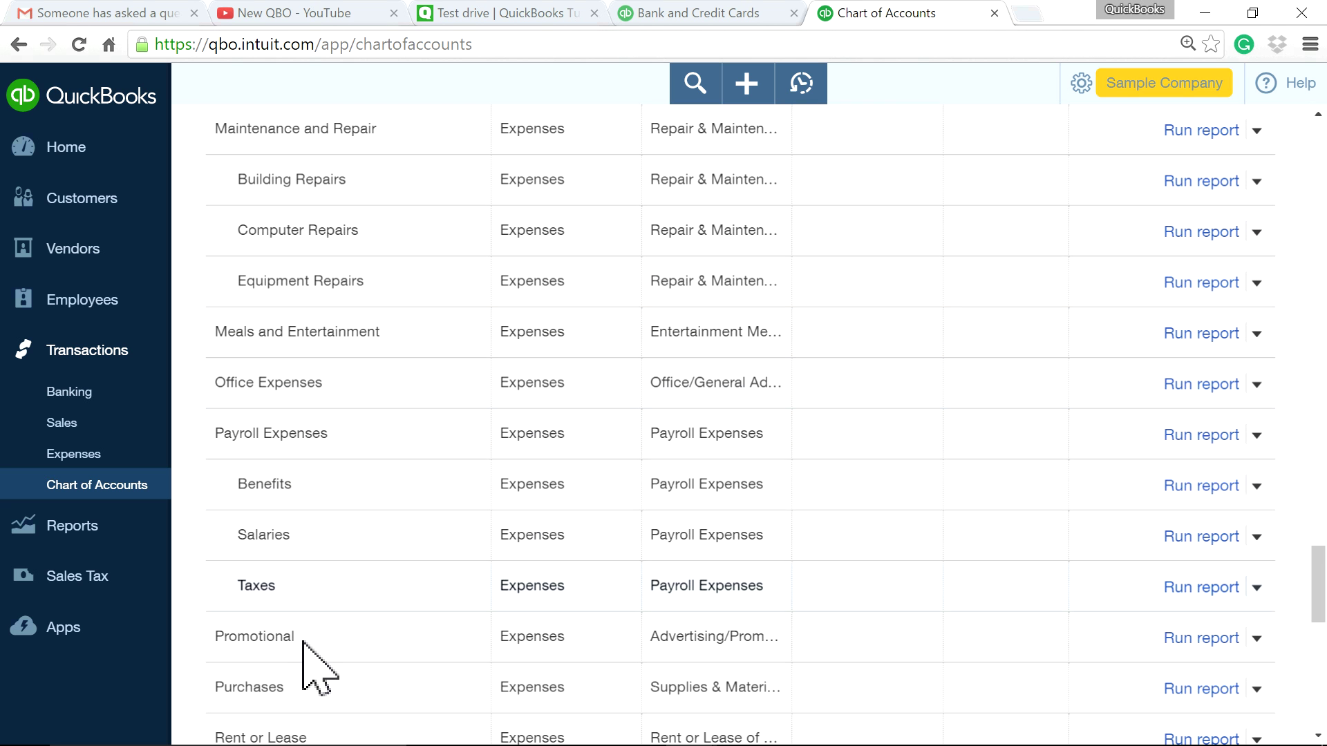
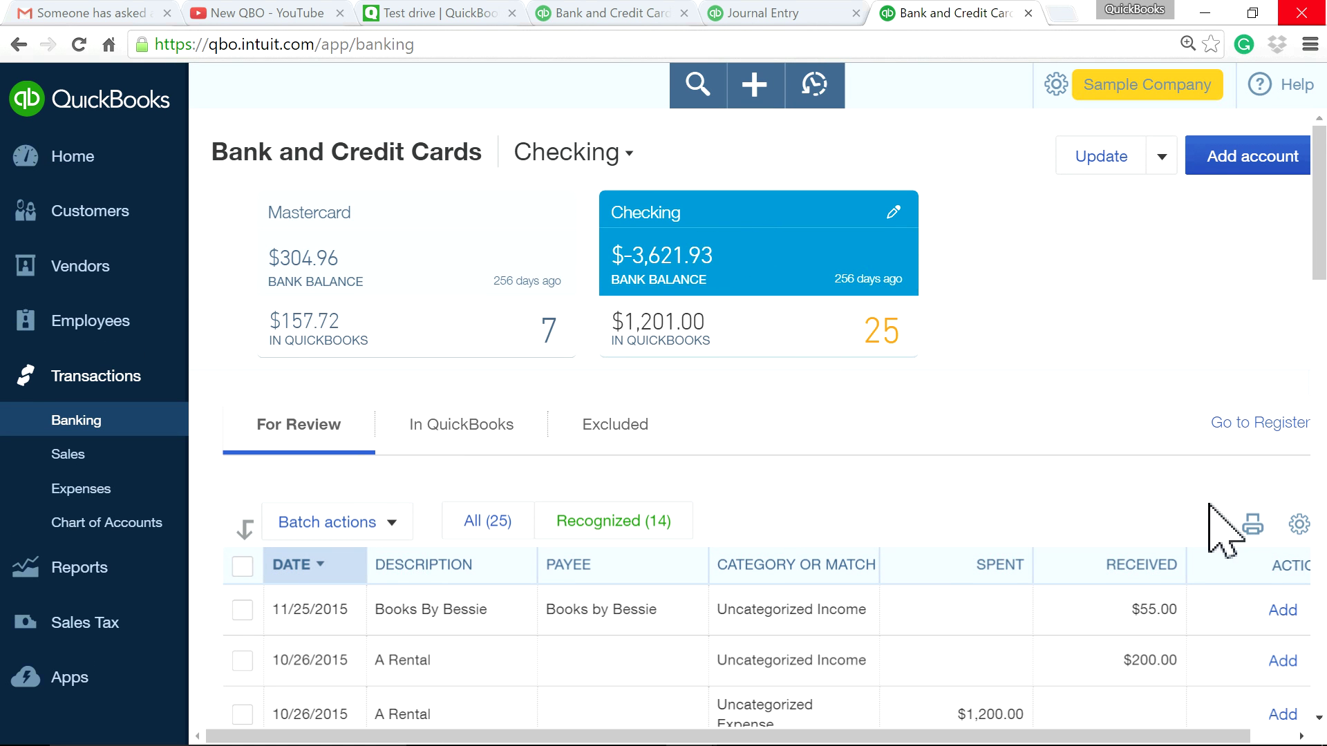
# Review the downloaded Checking transactions awaiting review and close the outdated Journal Entry browser tab.
pyautogui.scroll(-10, 1084, 542)
pyautogui.scroll(-10, 1084, 541)
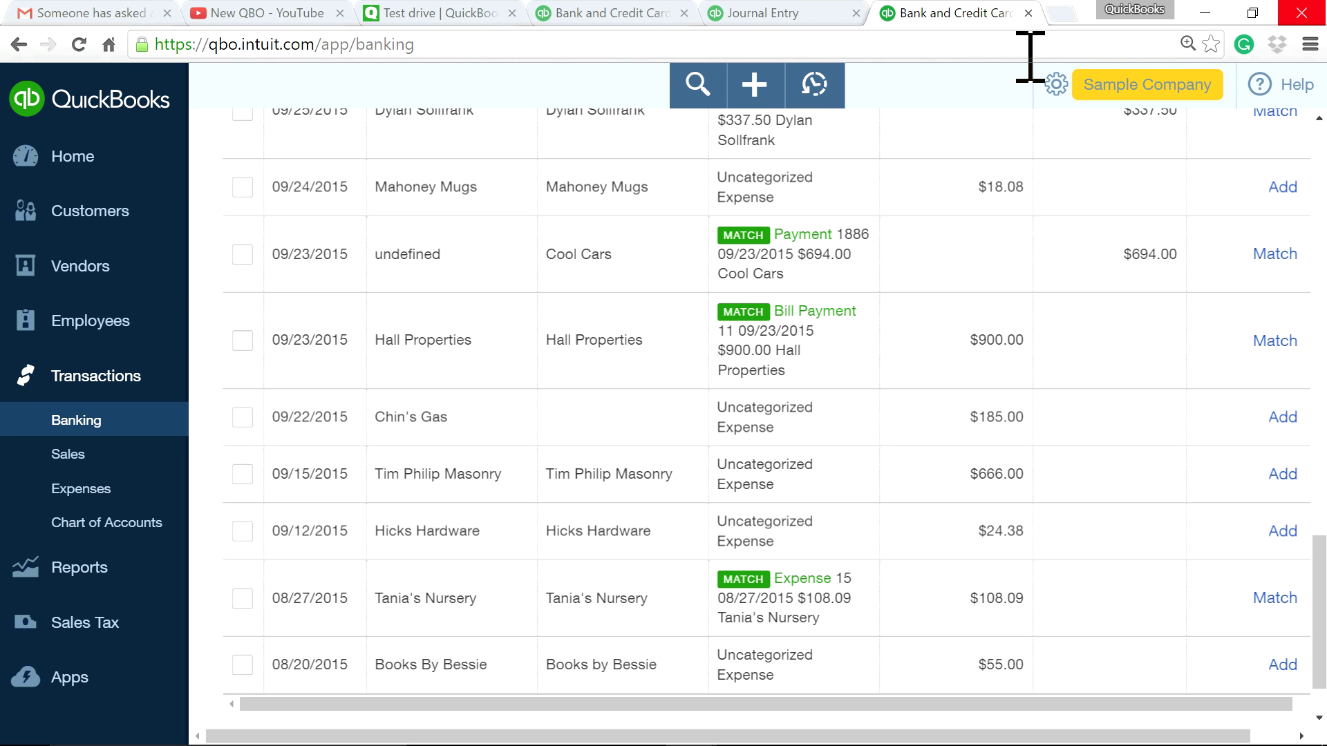
pyautogui.click(778, 9)
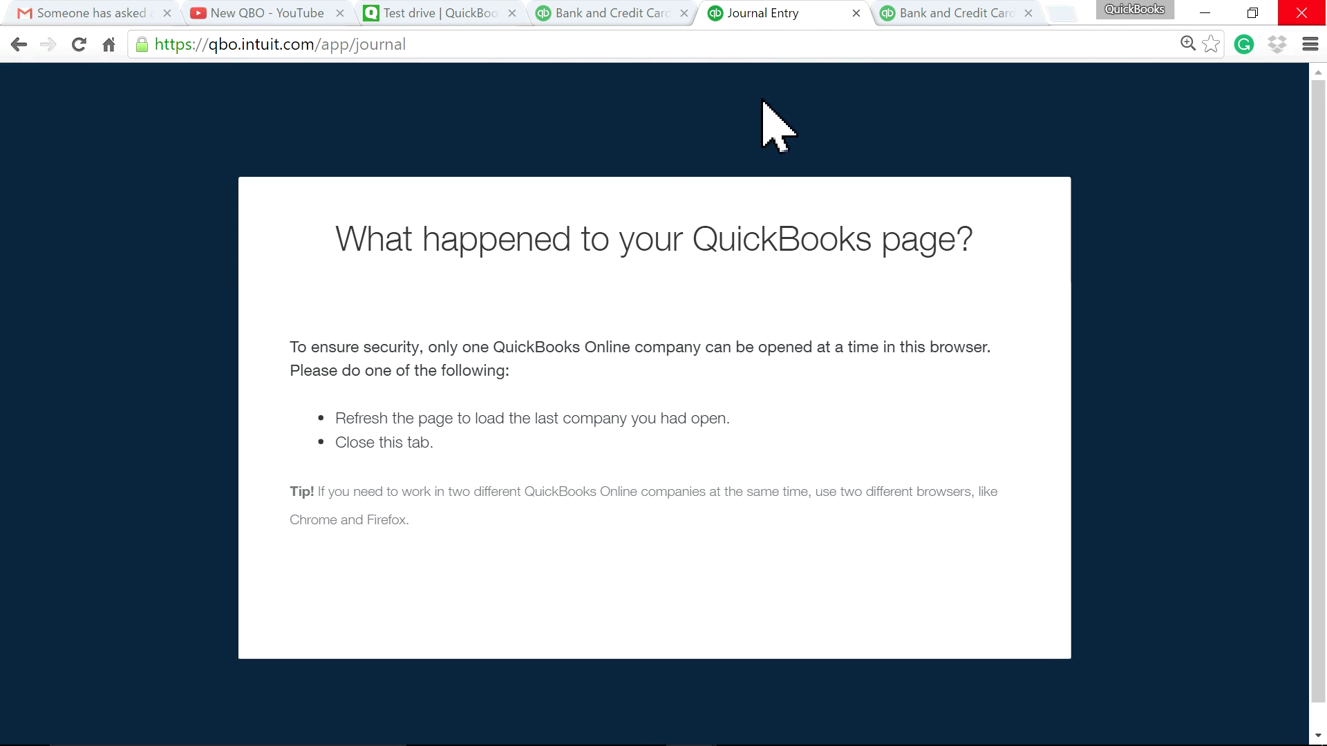
pyautogui.click(856, 13)
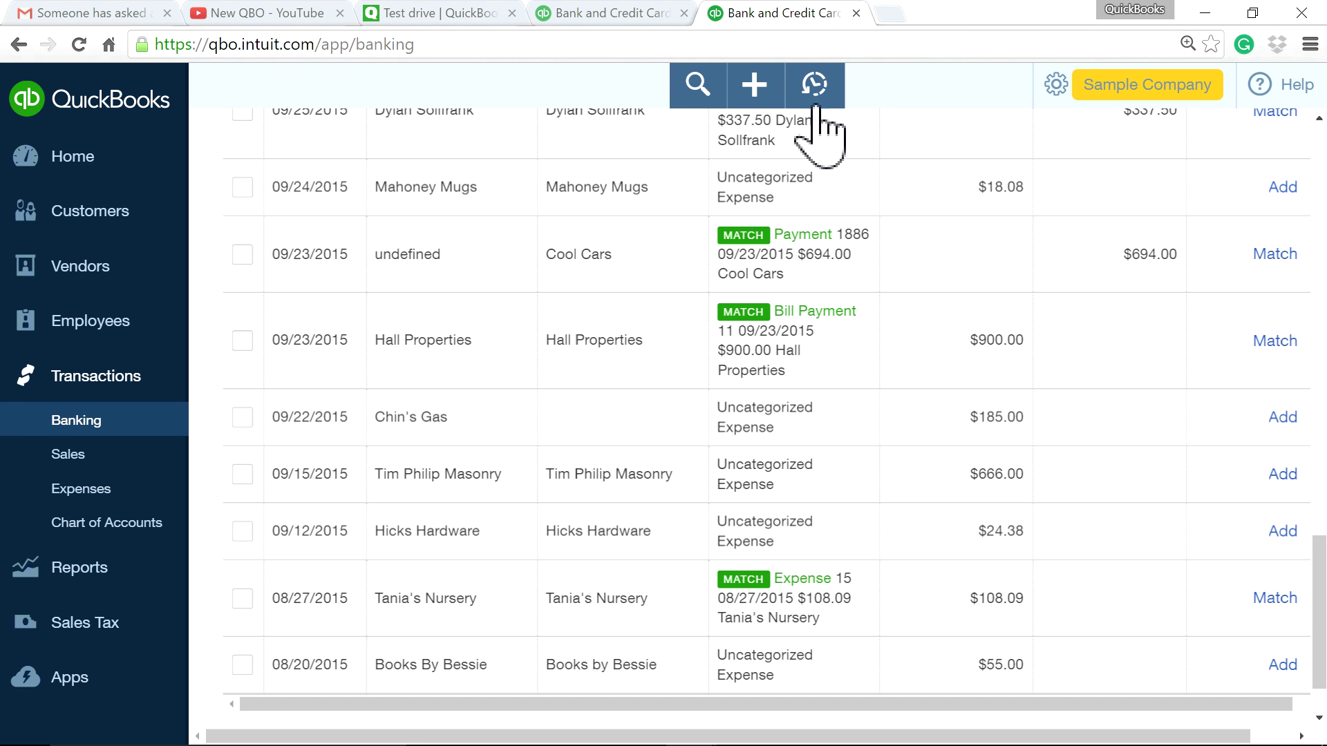
pyautogui.click(592, 14)
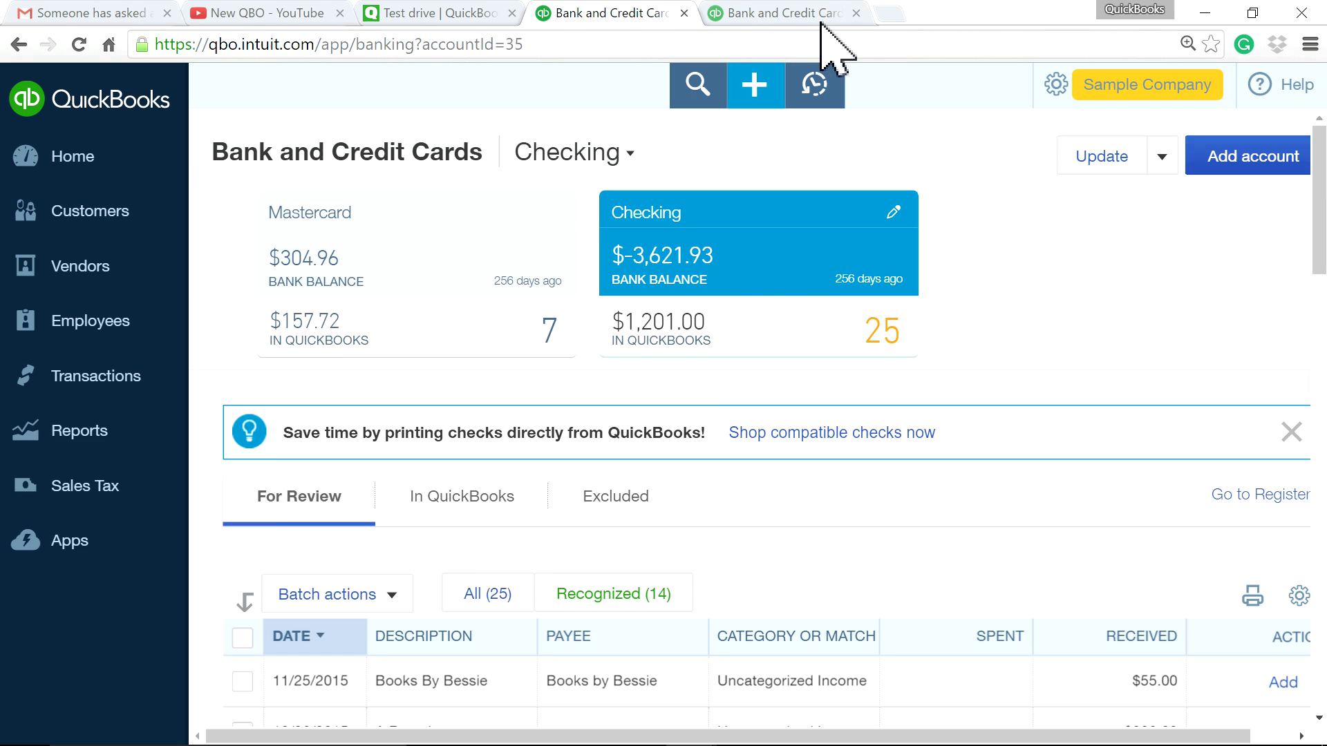
pyautogui.click(753, 15)
# Create a new journal entry and set its journal date to 09/15/2015.
pyautogui.click(757, 93)
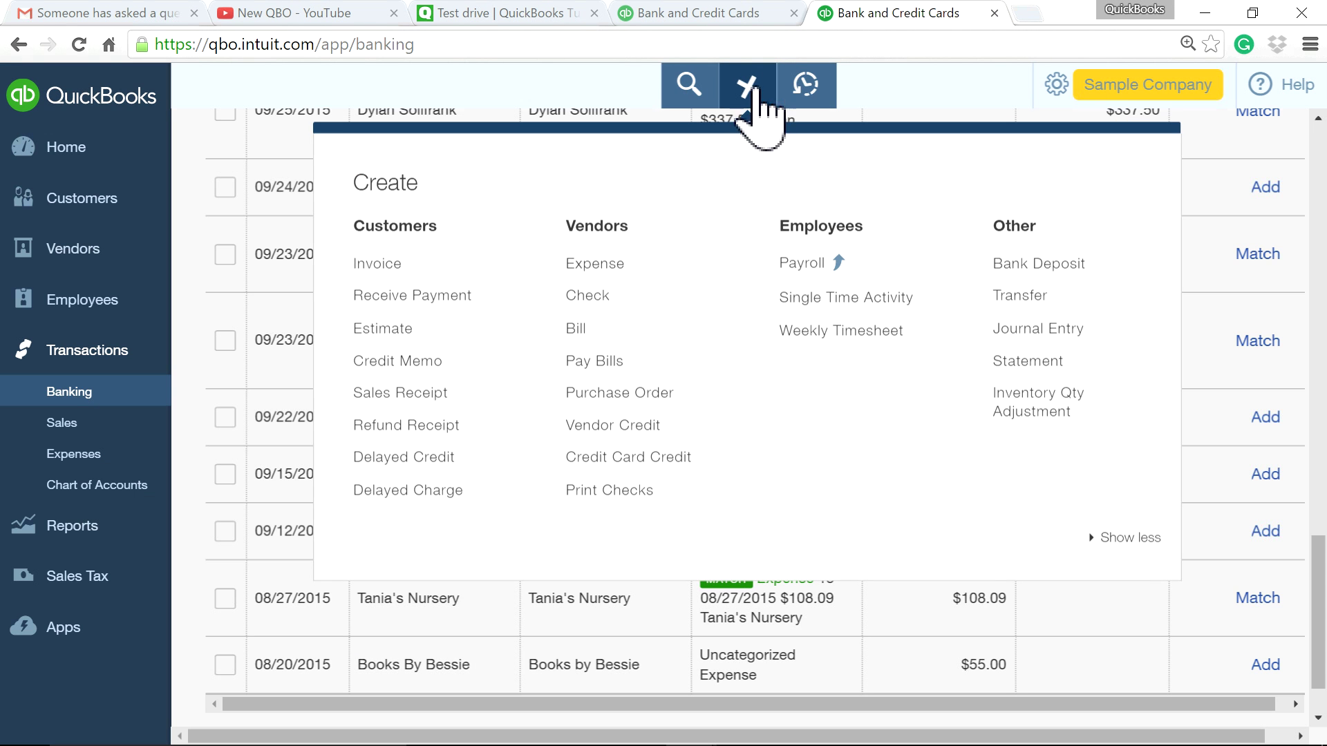
pyautogui.click(1043, 328)
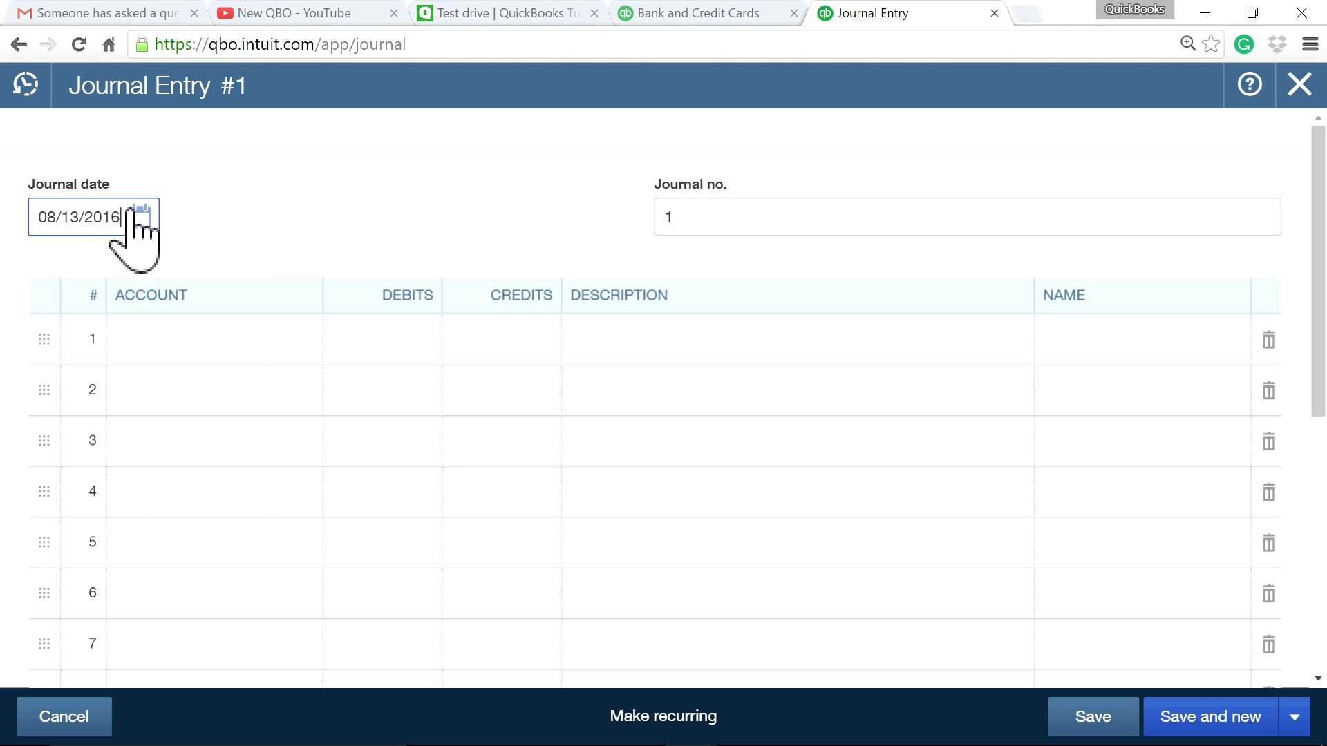
pyautogui.click(132, 209)
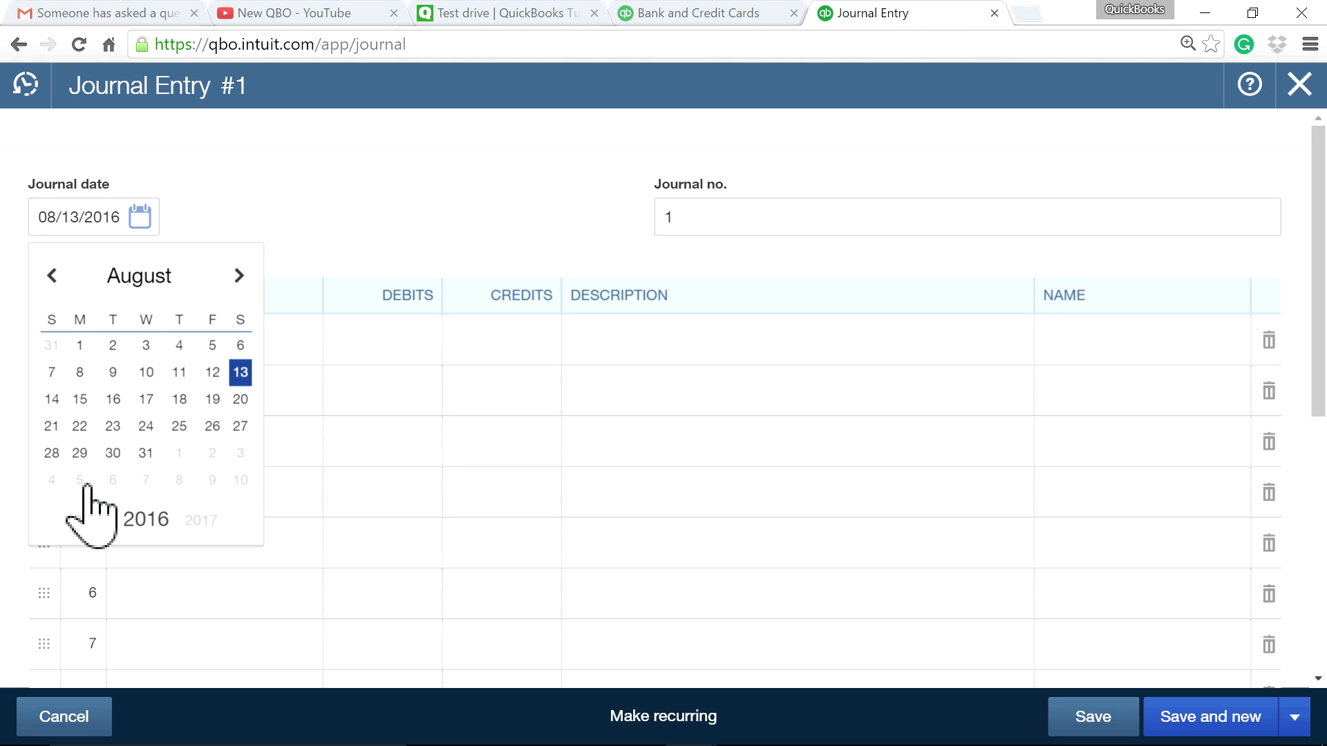
pyautogui.click(91, 520)
pyautogui.click(238, 275)
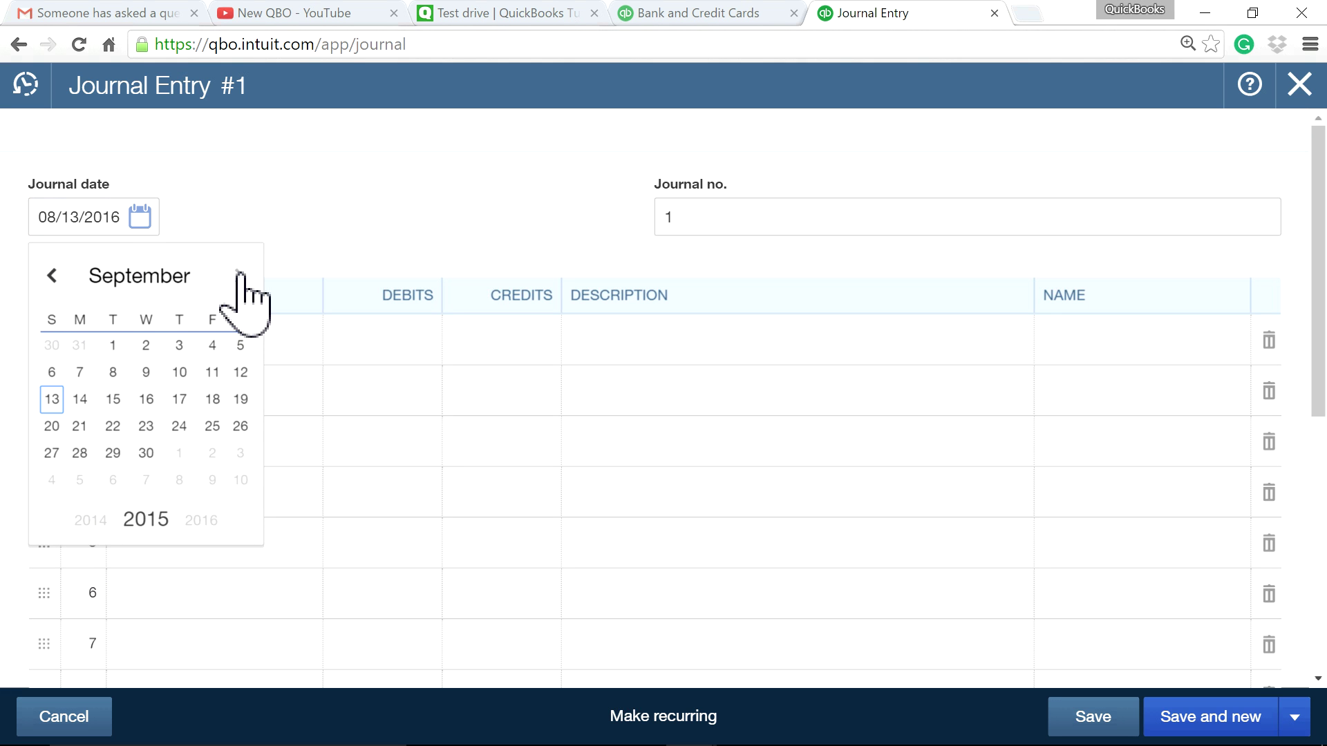
pyautogui.click(113, 399)
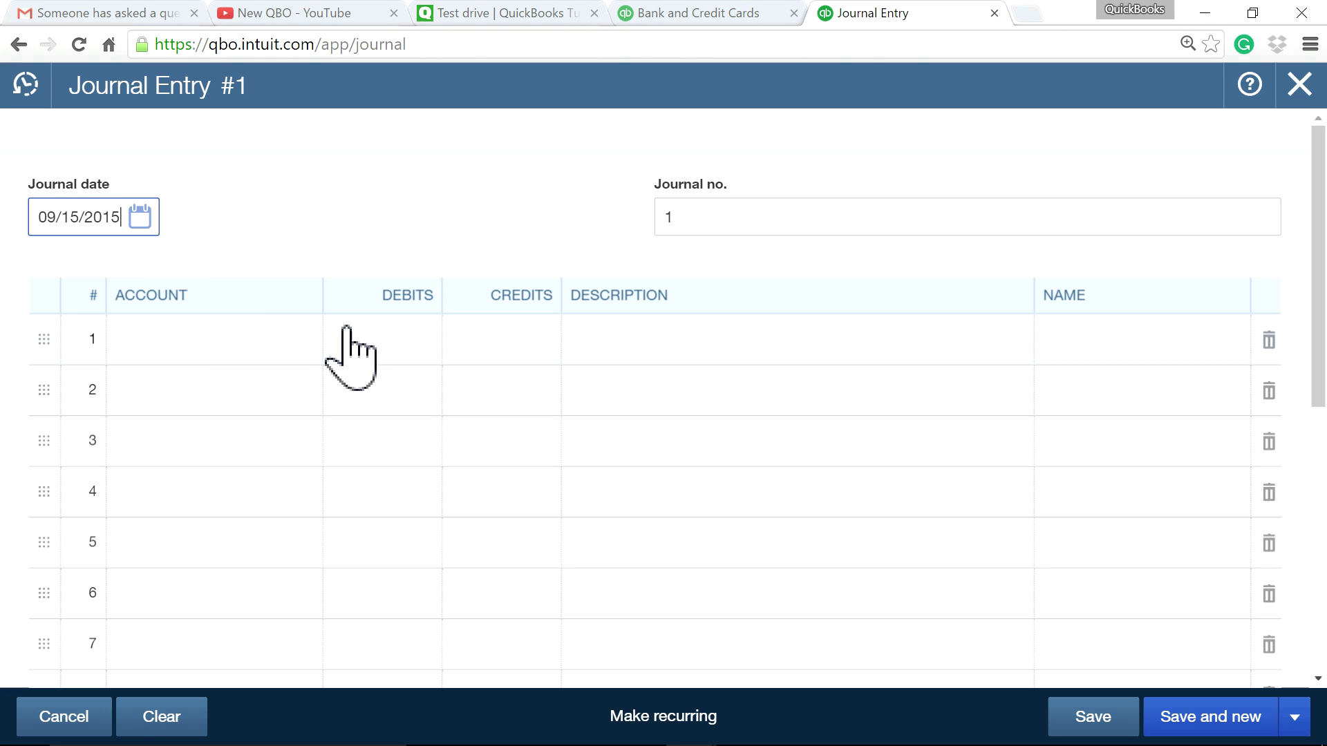
# On line 1 of the journal entry, choose the Checking account and enter a credit of 400.00.
pyautogui.click(209, 340)
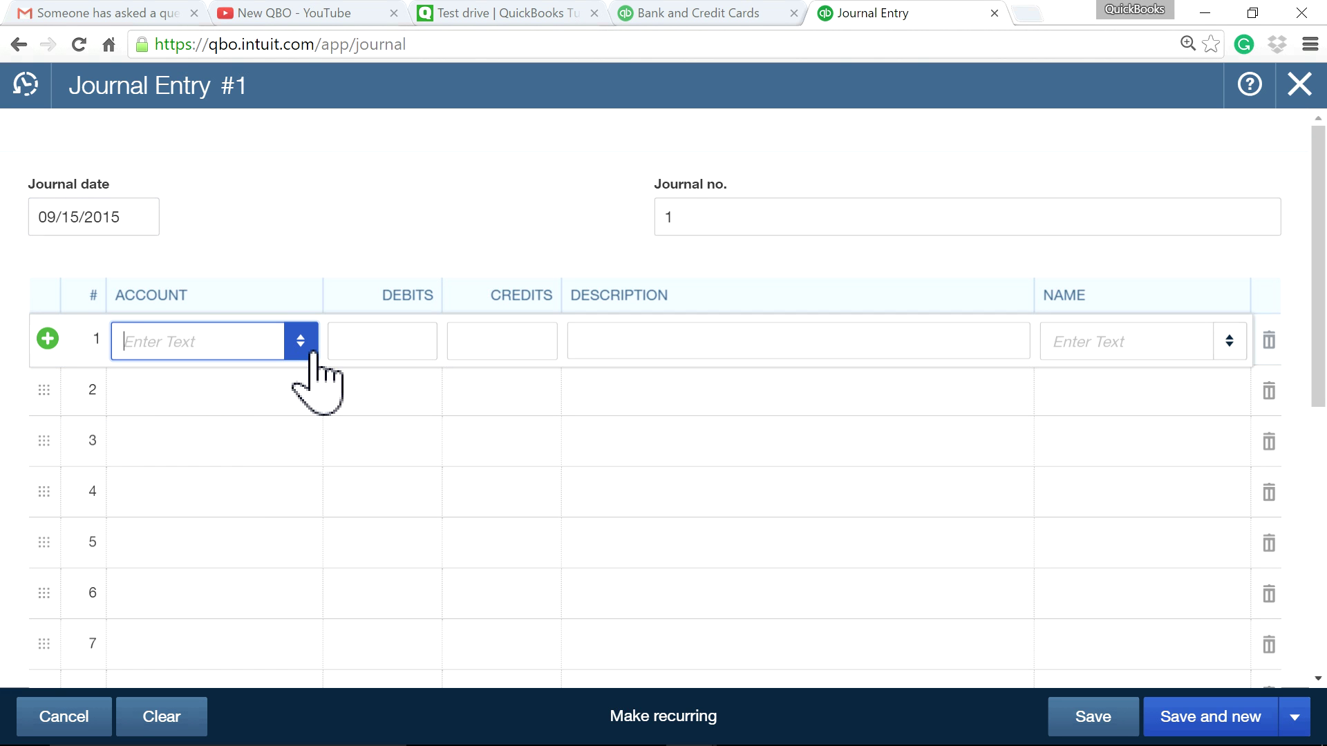
pyautogui.write('Checking')
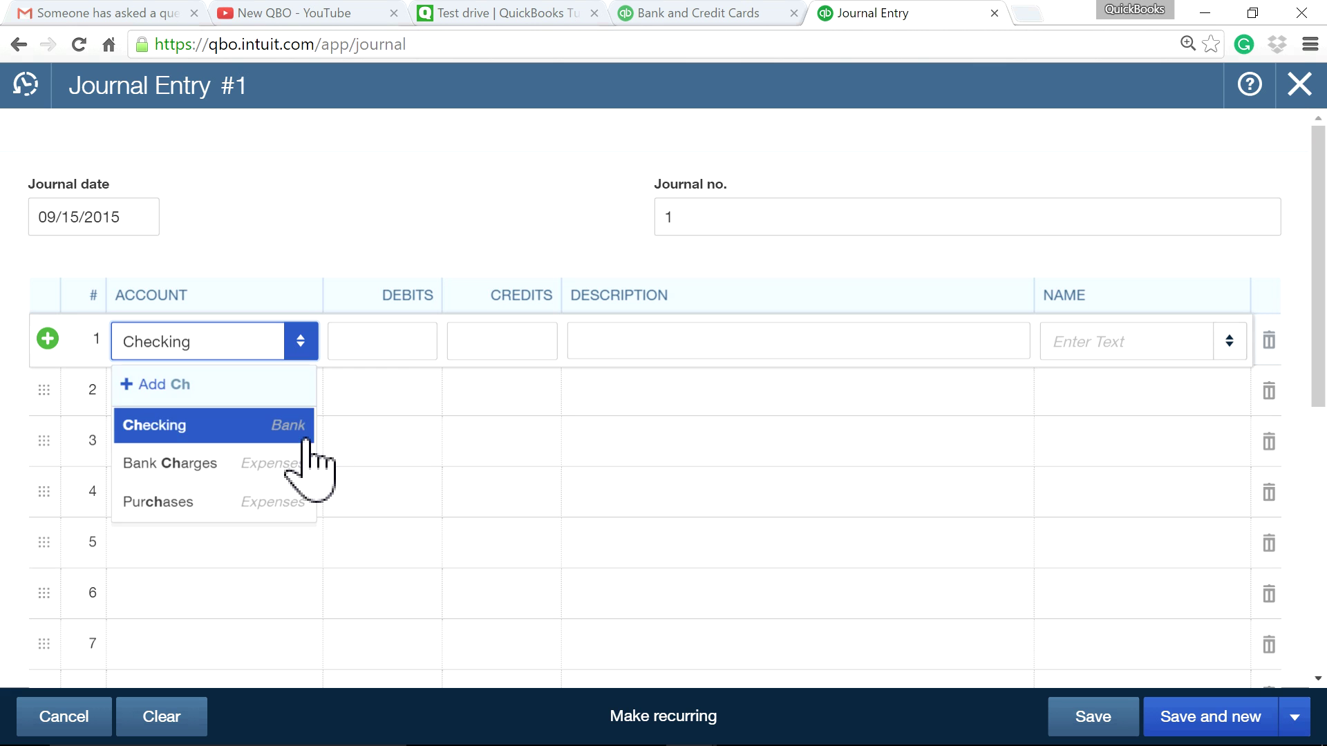
pyautogui.press('Return')
pyautogui.click(527, 346)
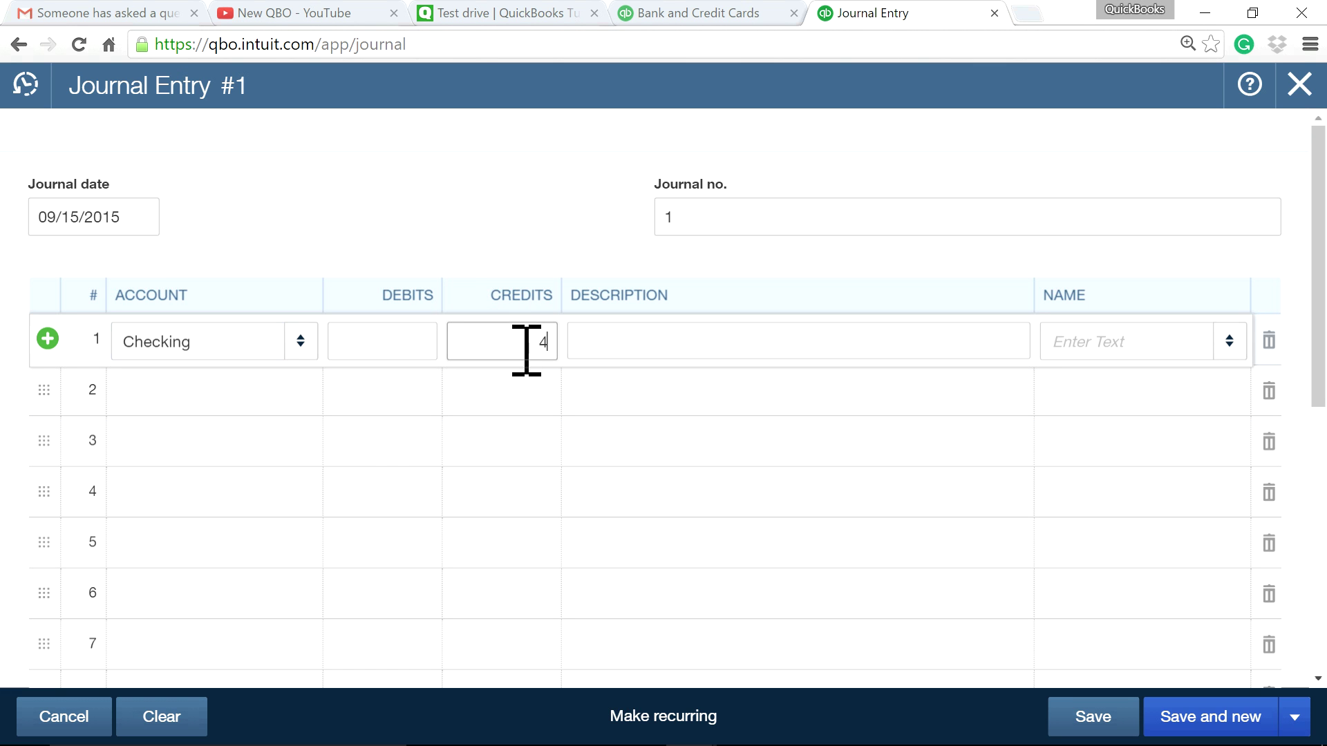
# On line 2, choose the Salaries sub-account of Payroll Expenses with a debit of 400.00.
pyautogui.click(205, 392)
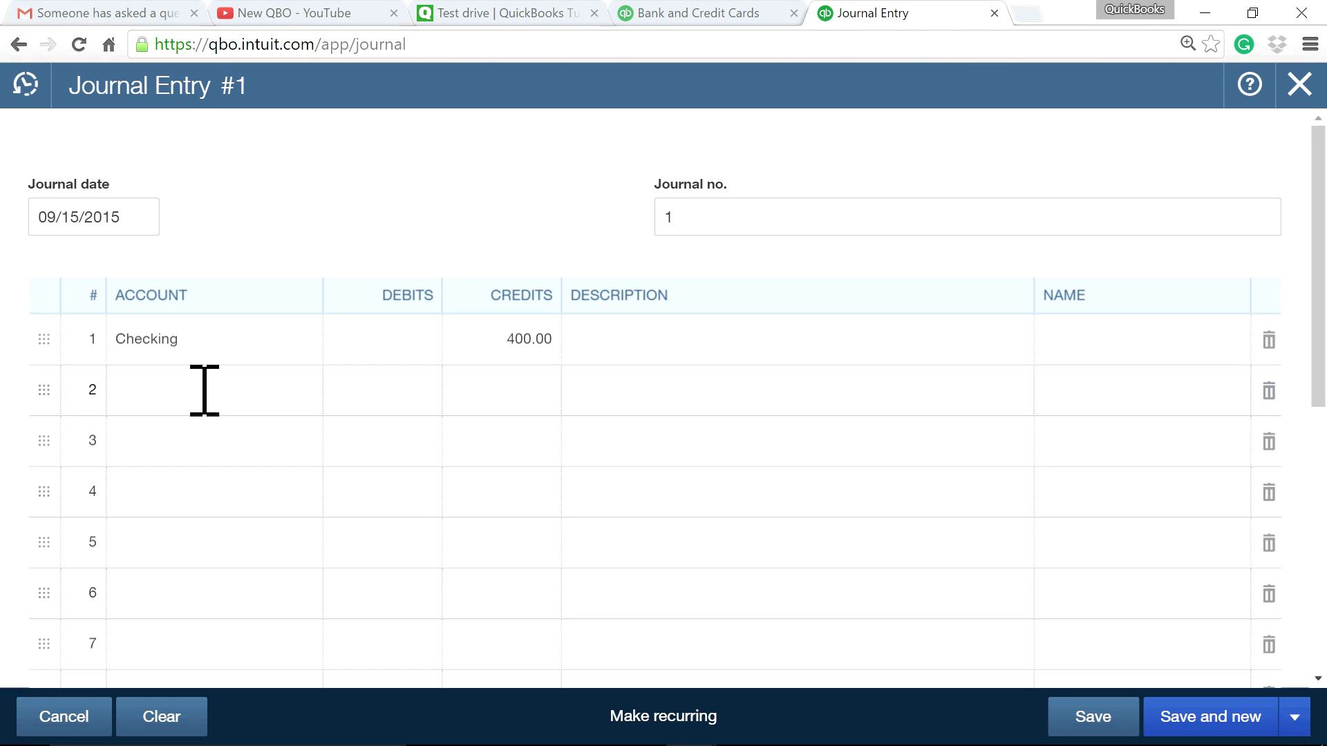
pyautogui.write('sa')
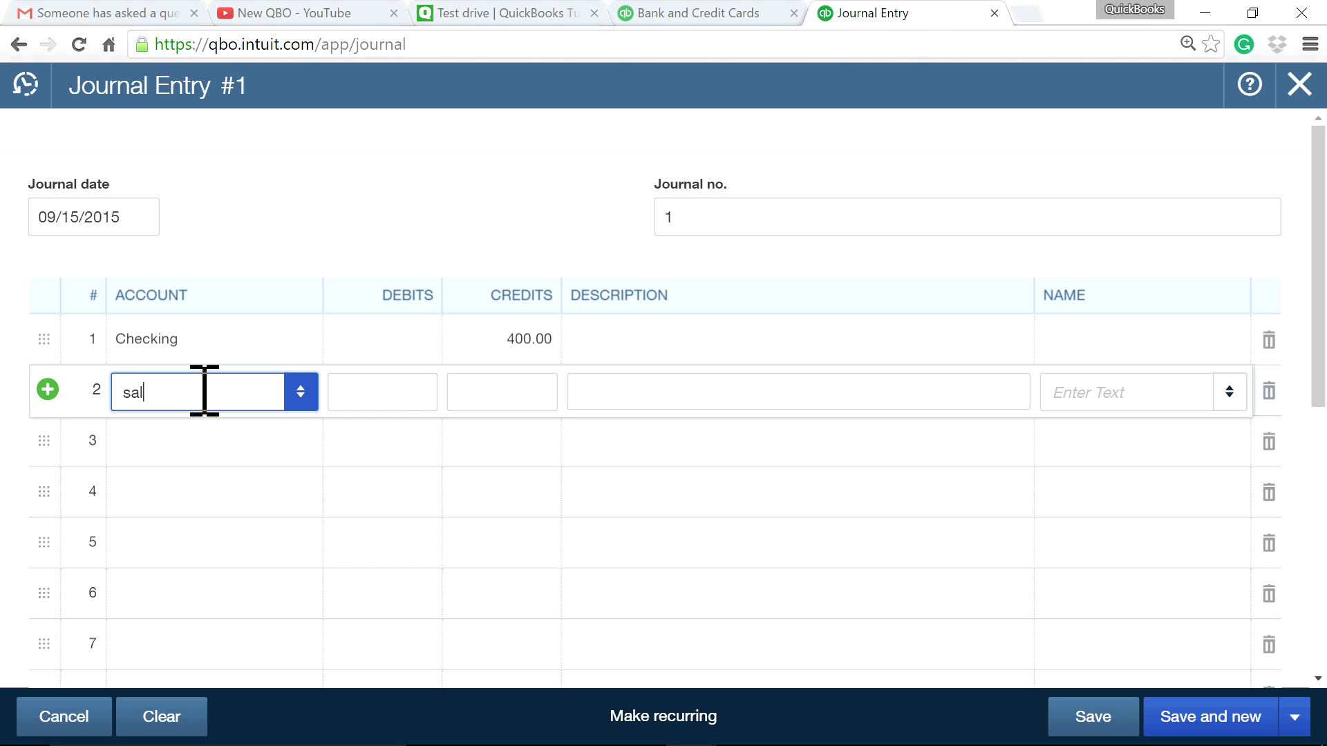
pyautogui.write('l')
pyautogui.click(232, 553)
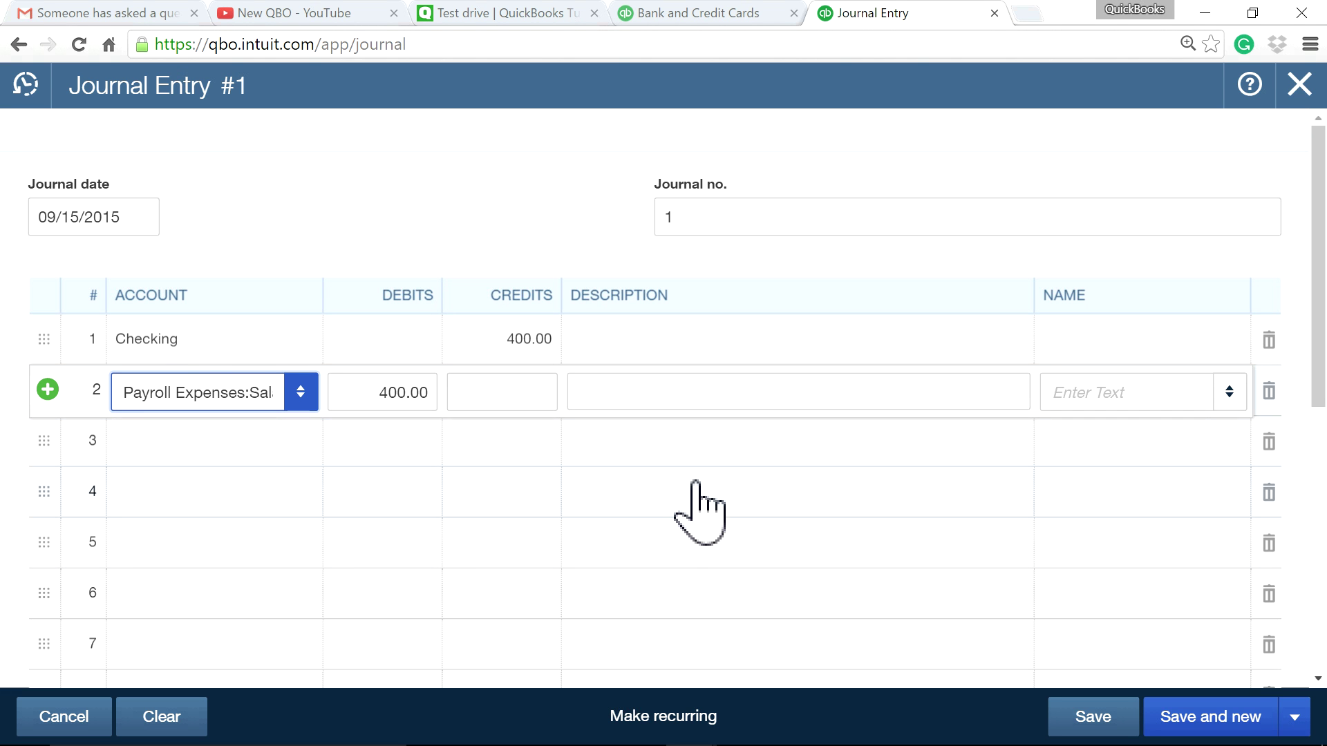
# Check the balanced lines of journal entry 1, then save it and start a new journal entry.
pyautogui.scroll(-1, 699, 510)
pyautogui.click(616, 450)
pyautogui.scroll(1, 708, 435)
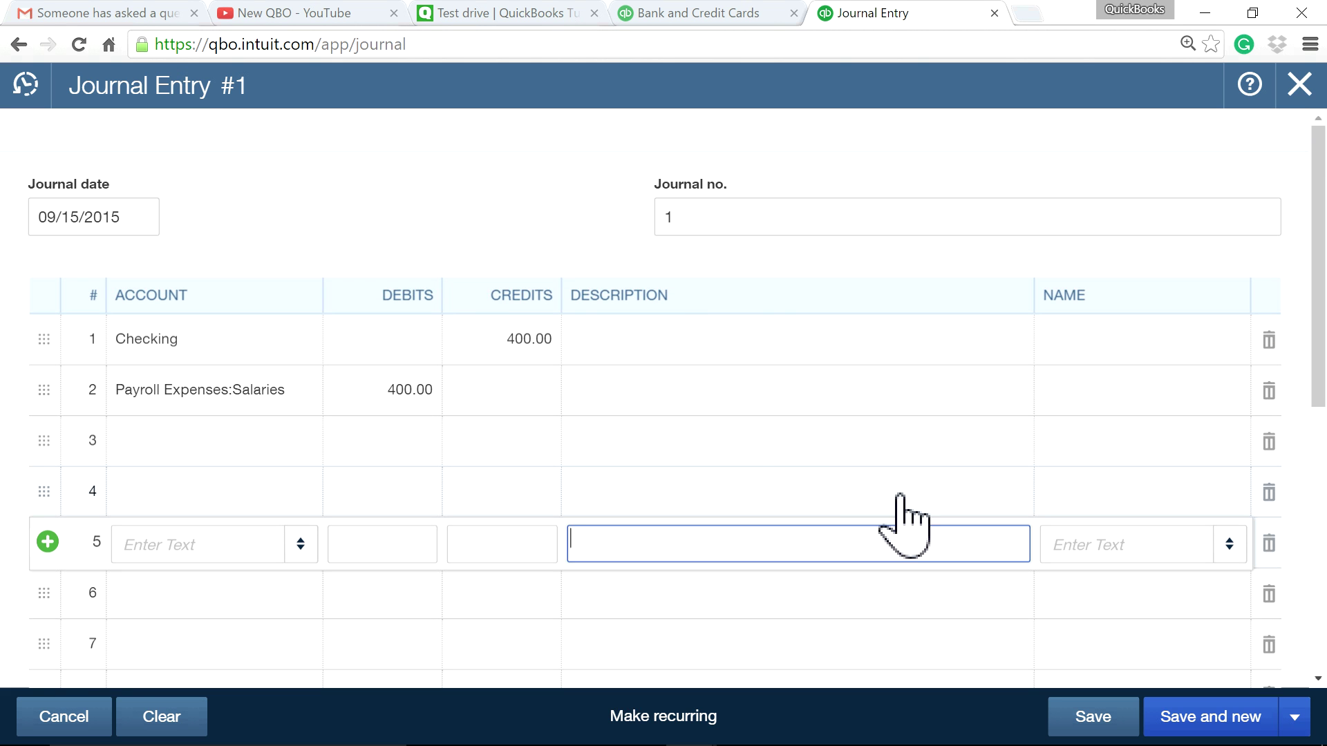
pyautogui.scroll(-1, 401, 366)
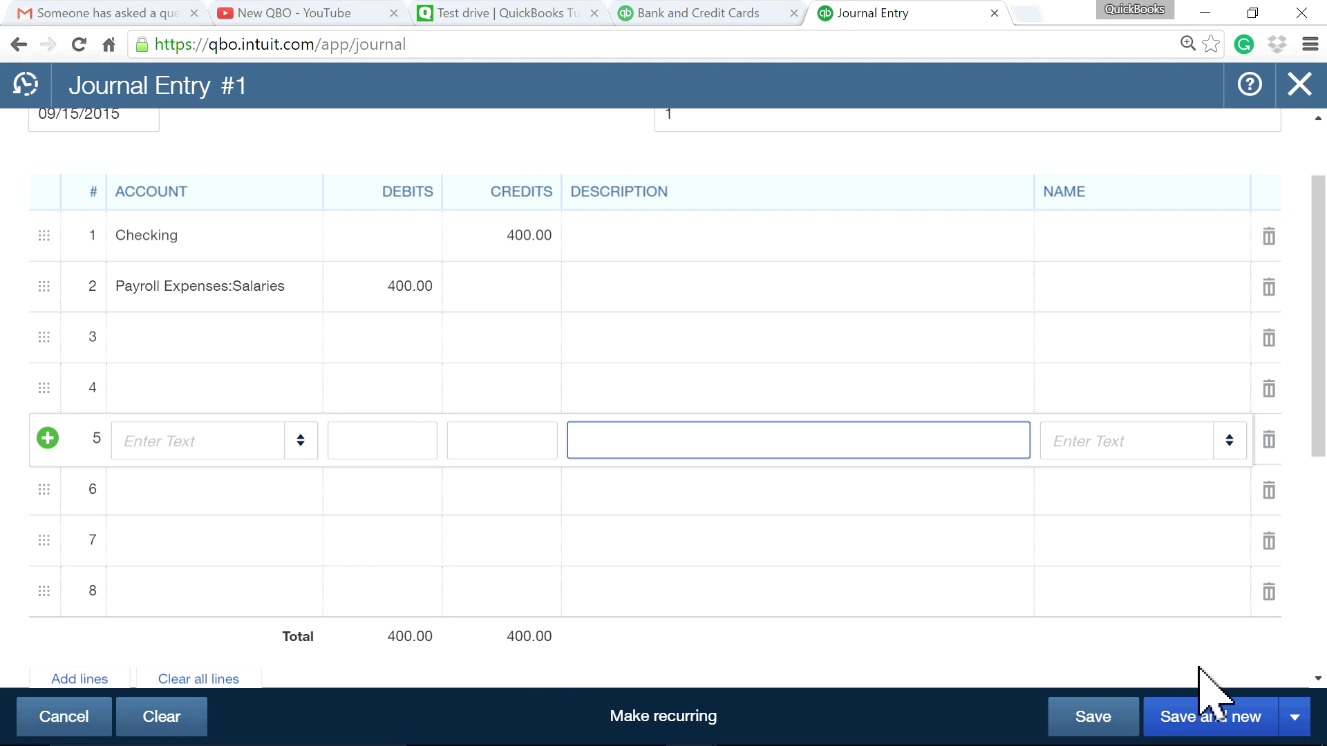
pyautogui.click(1199, 721)
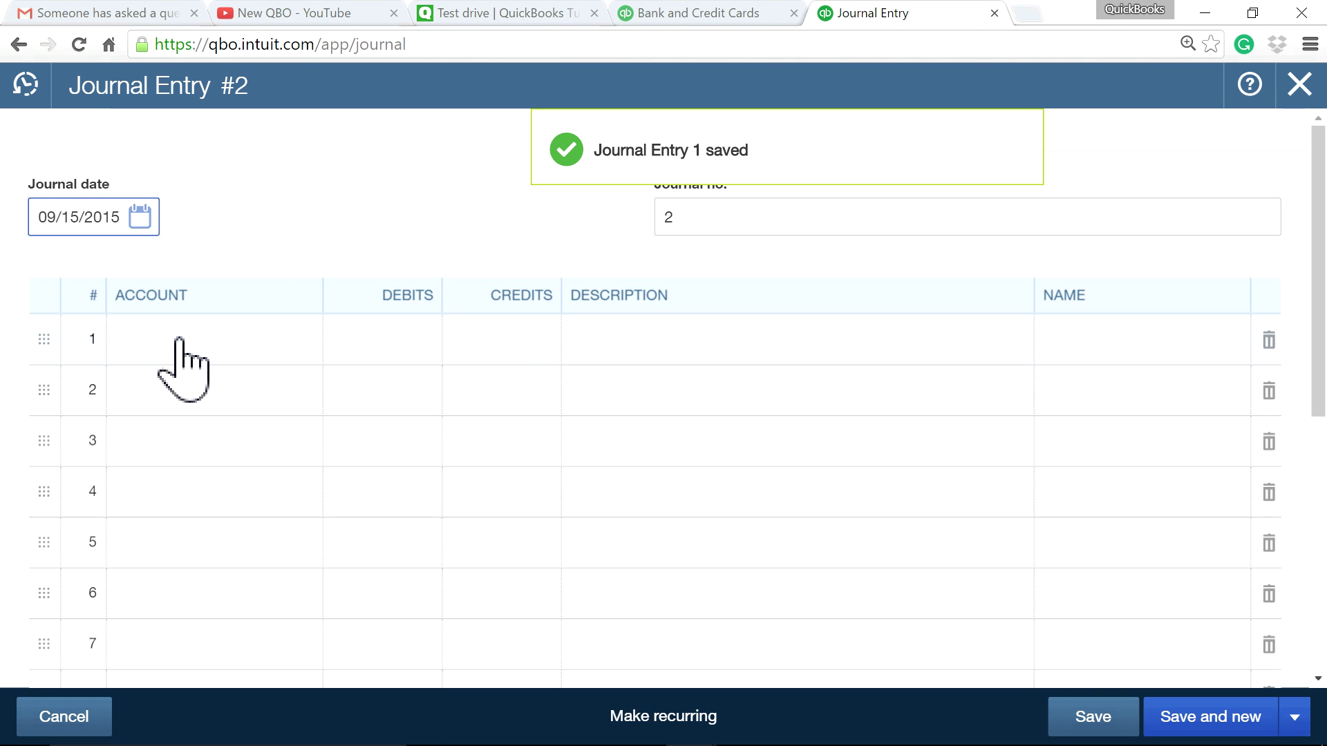
# In journal entry 2, credit Checking 266.00 on line 1 and debit Payroll Expenses:Benefits 100.00 on line 2.
pyautogui.click(238, 353)
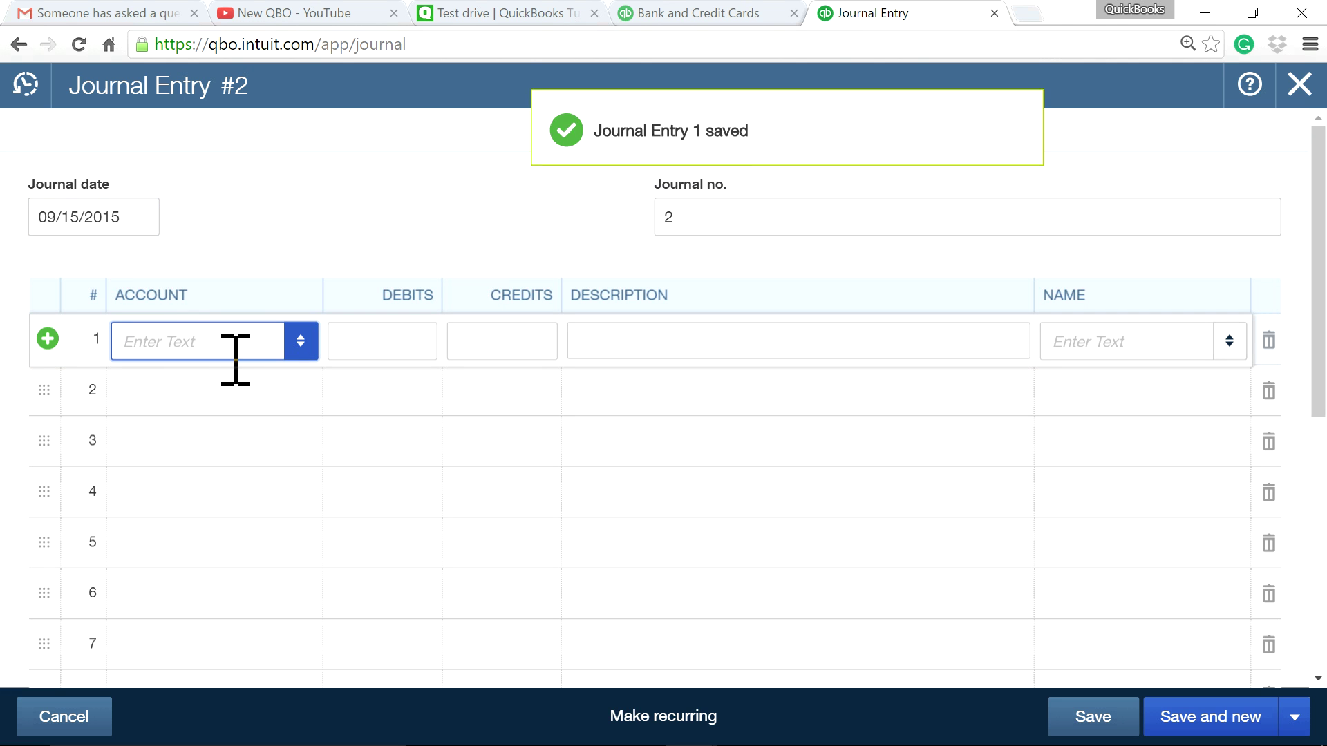
pyautogui.click(524, 354)
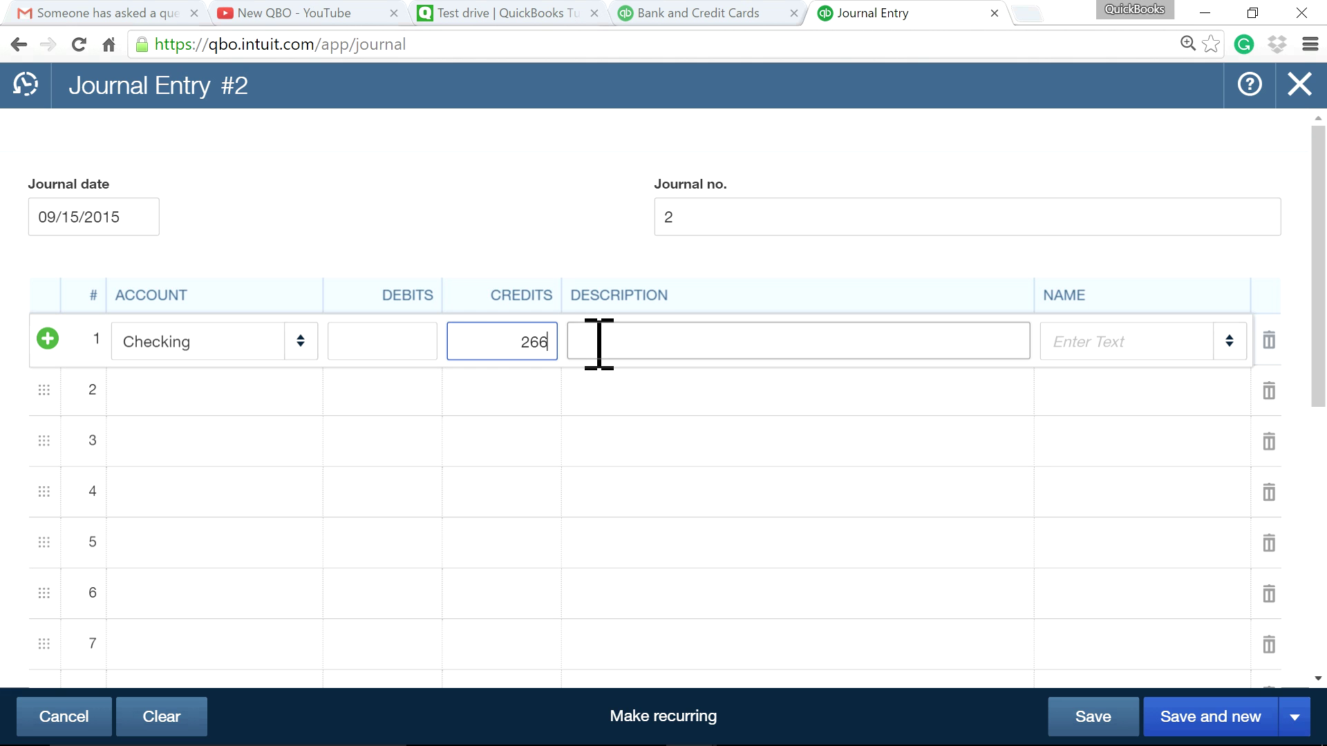
pyautogui.click(181, 395)
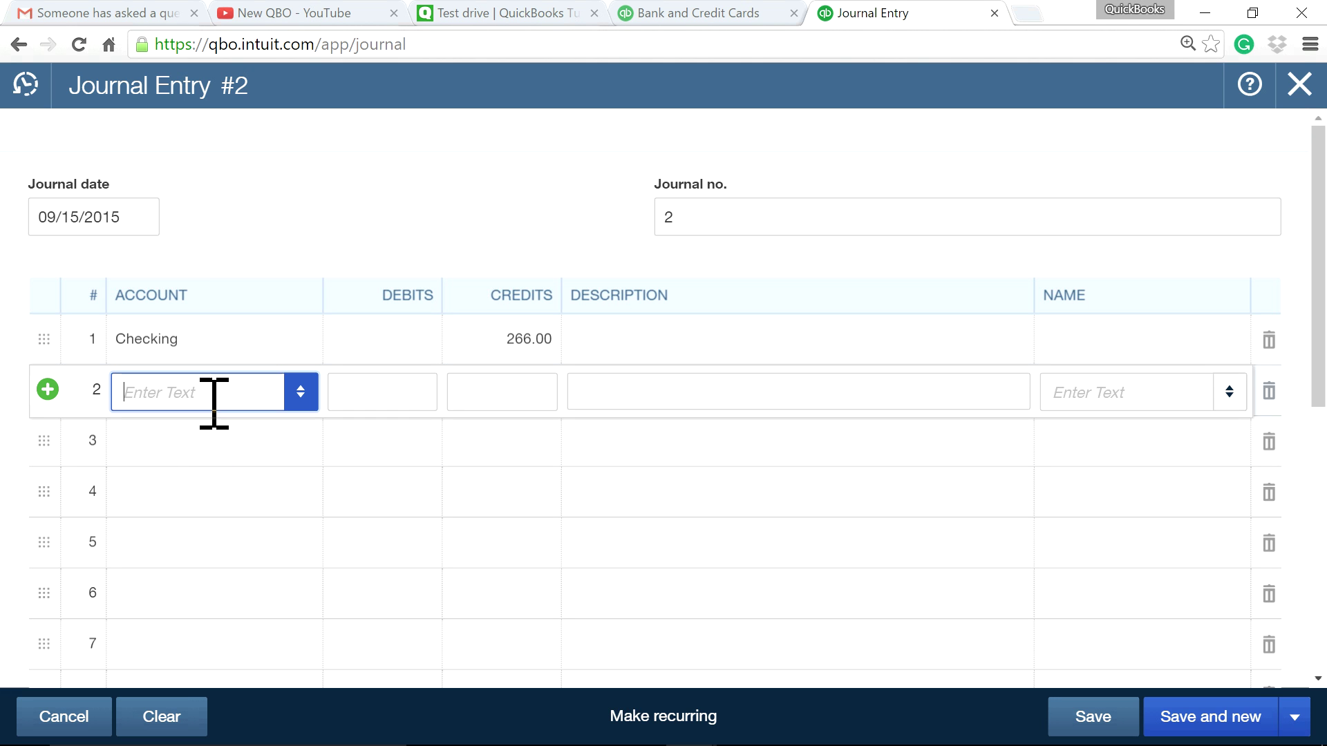
pyautogui.write('be')
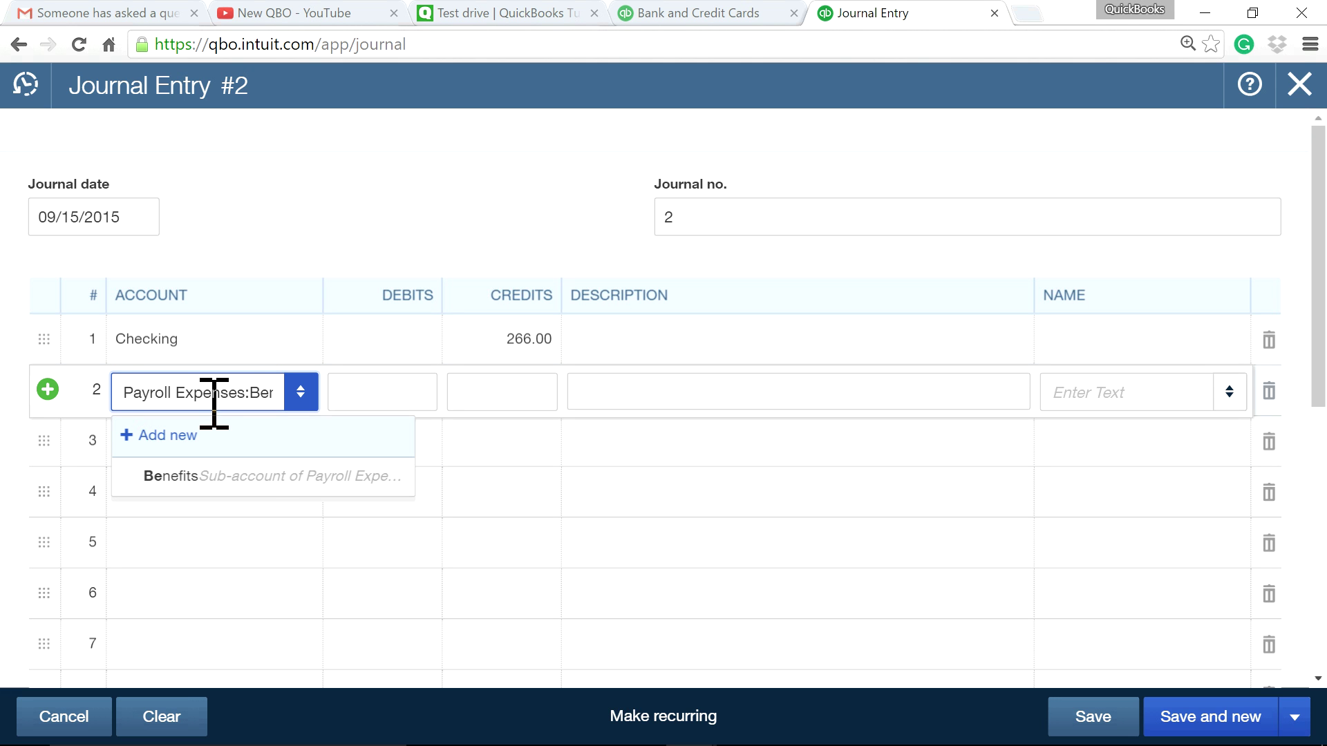
pyautogui.click(269, 483)
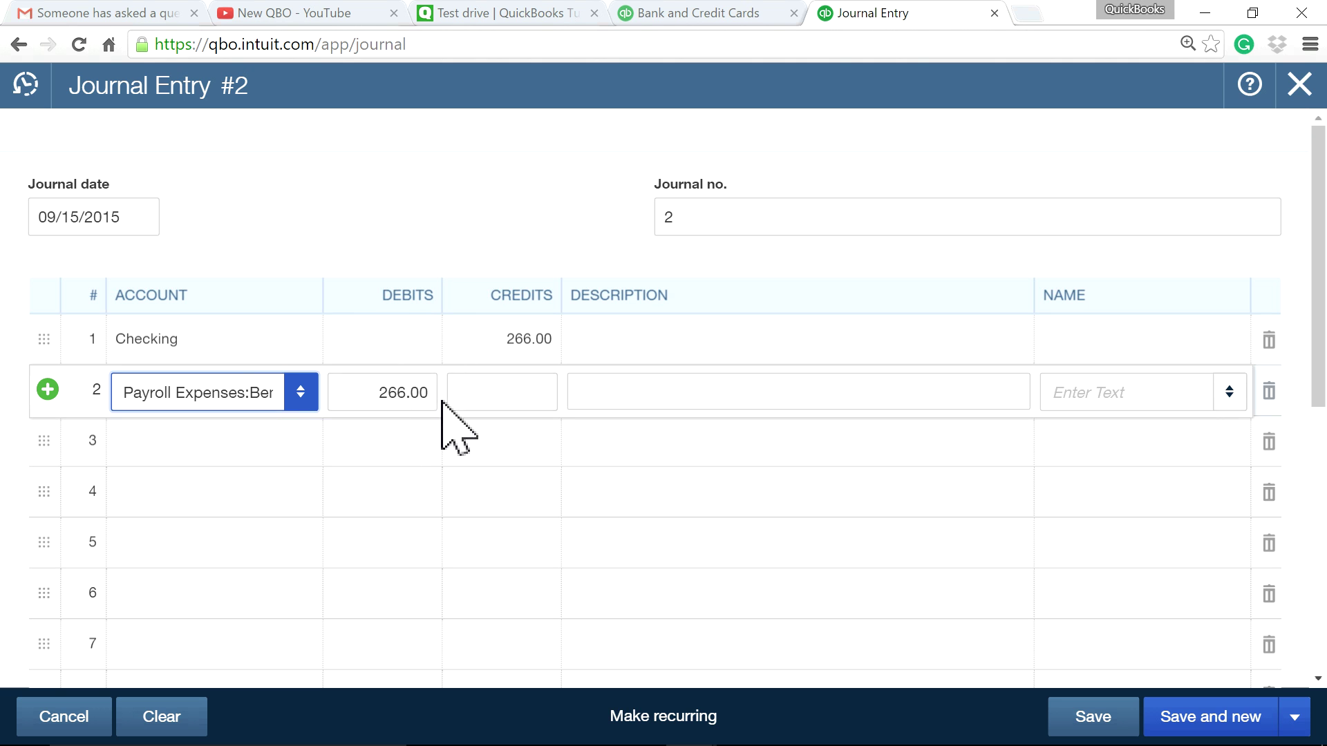
pyautogui.moveTo(369, 392); pyautogui.dragTo(486, 387)
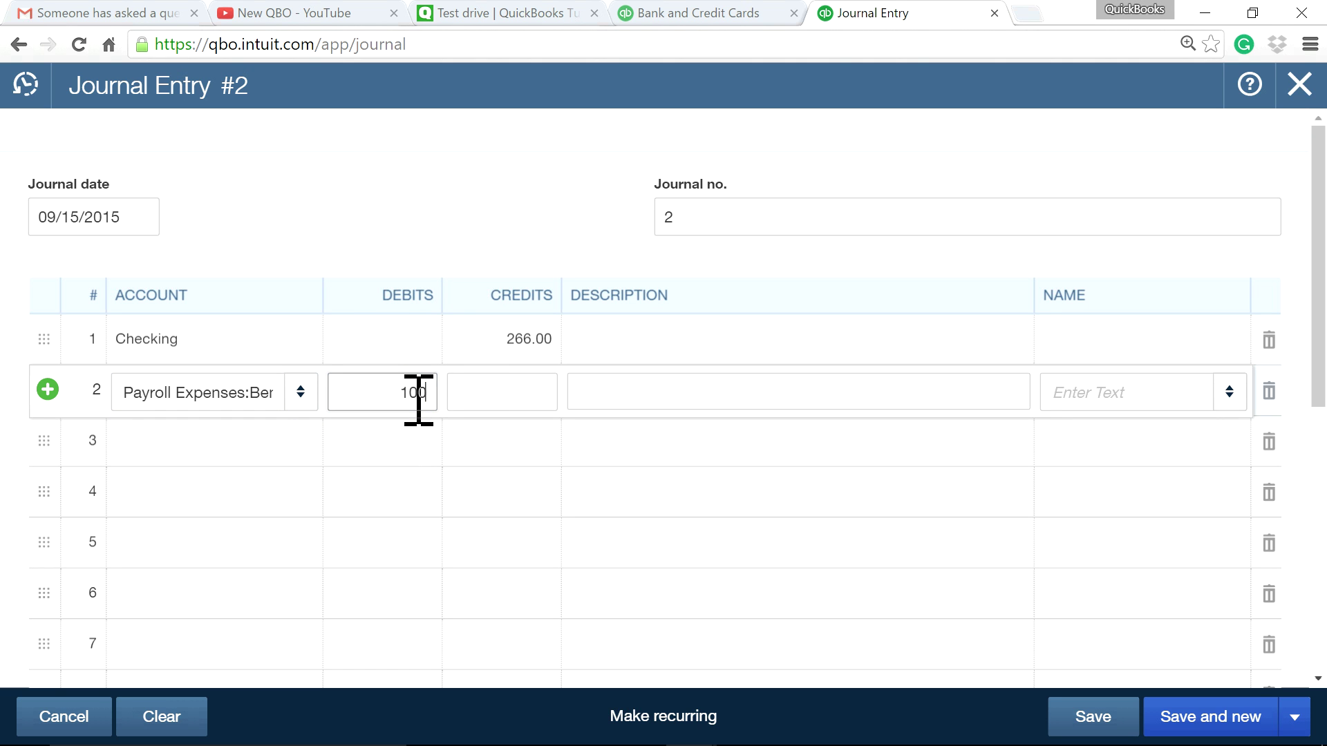
# On line 3, choose the Taxes sub-account of Payroll Expenses with a debit of 166.00.
pyautogui.click(201, 456)
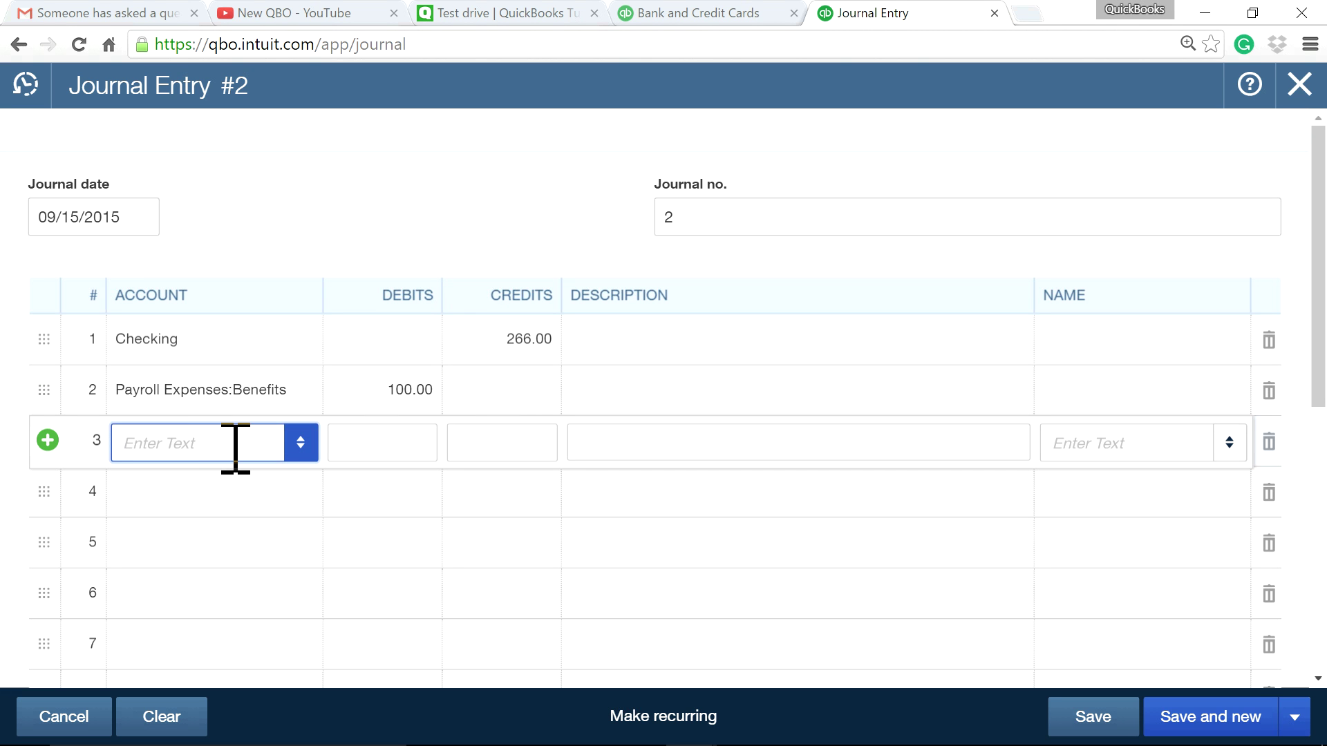
pyautogui.write('taxe')
pyautogui.click(225, 521)
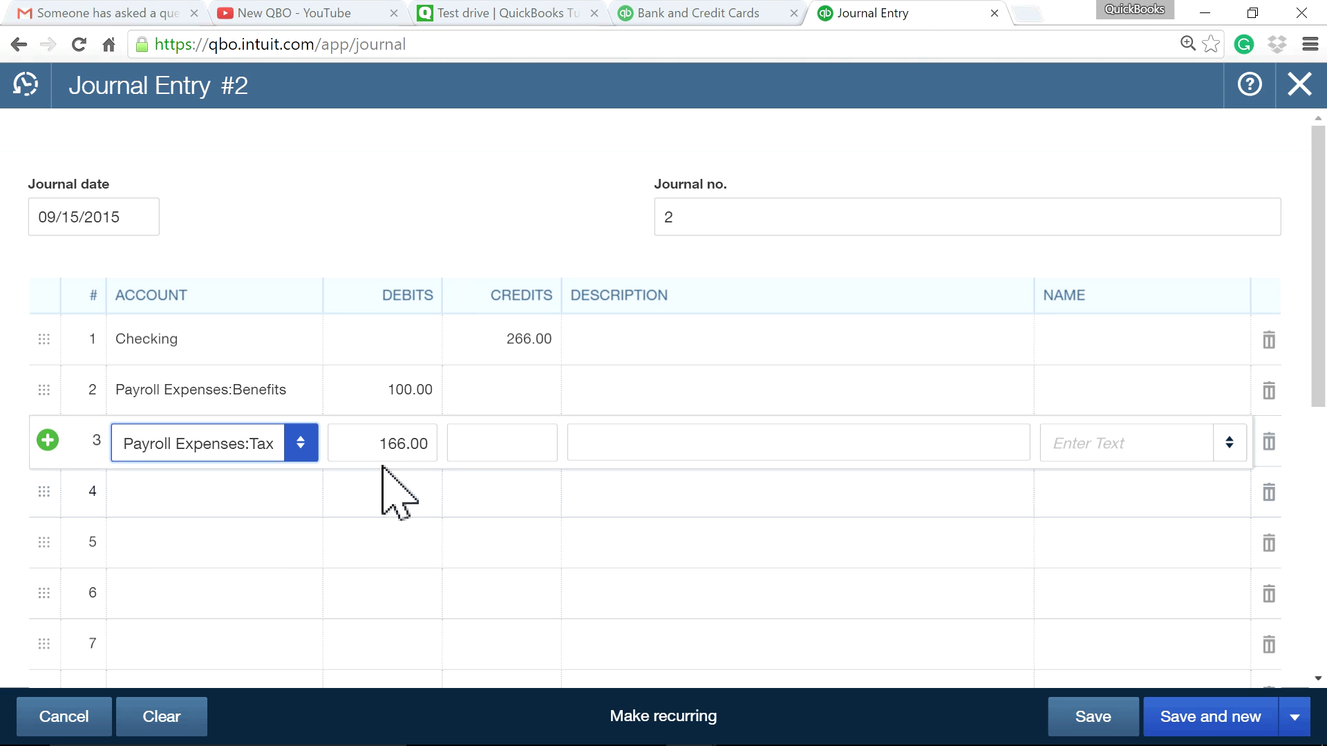
pyautogui.click(516, 501)
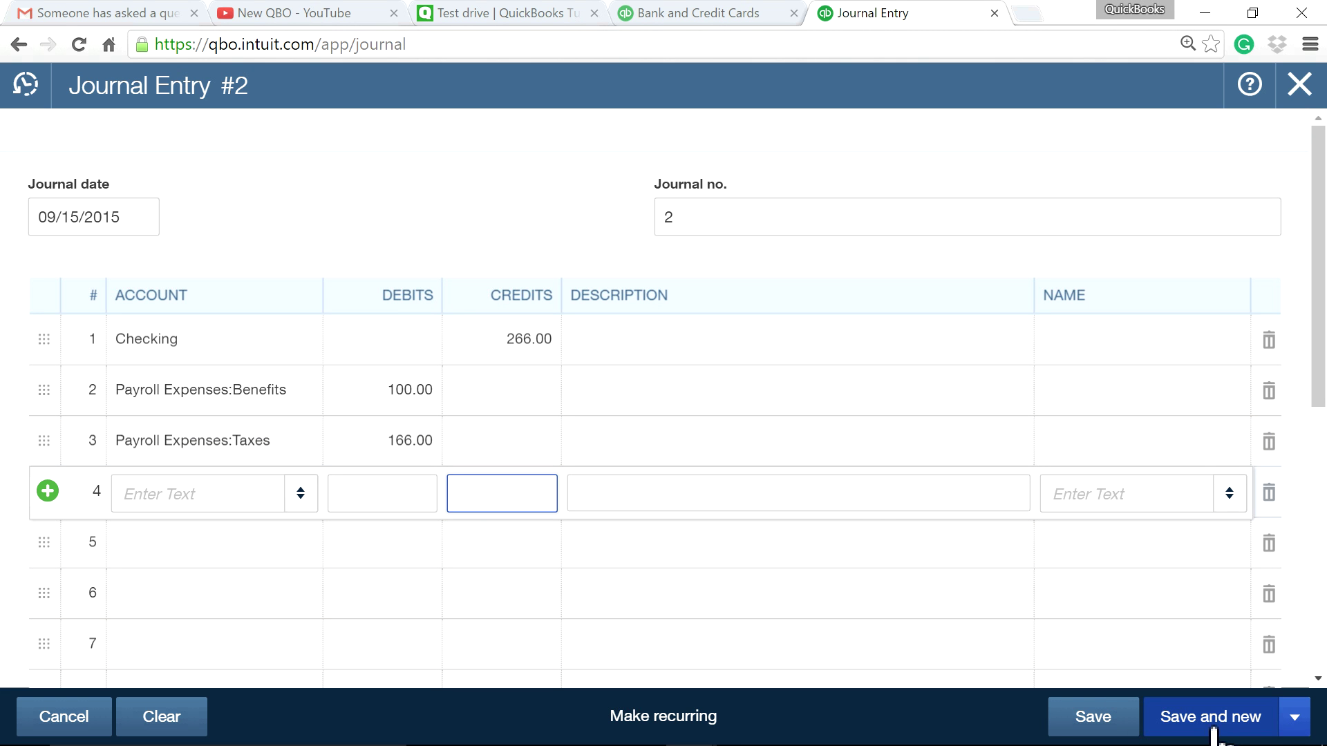
# Save journal entry 2 and close the blank journal entry form.
pyautogui.click(1295, 718)
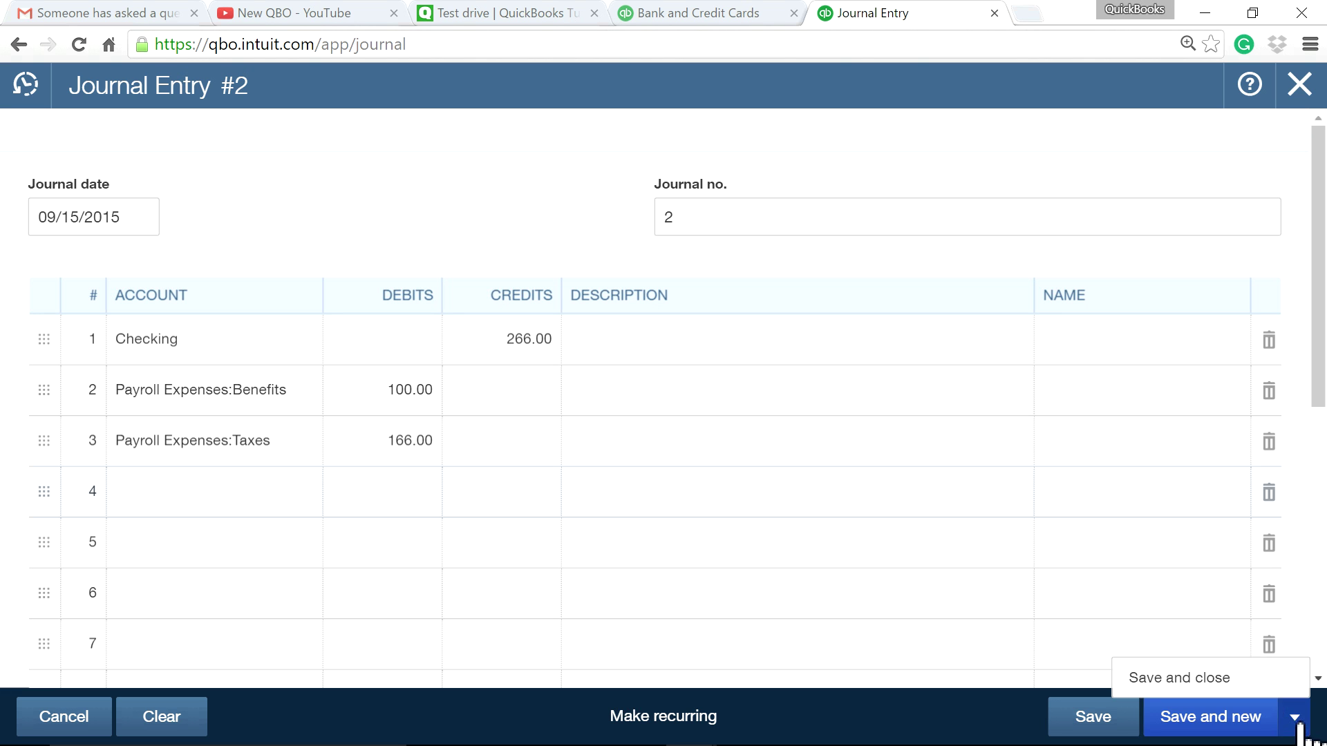
pyautogui.click(1166, 681)
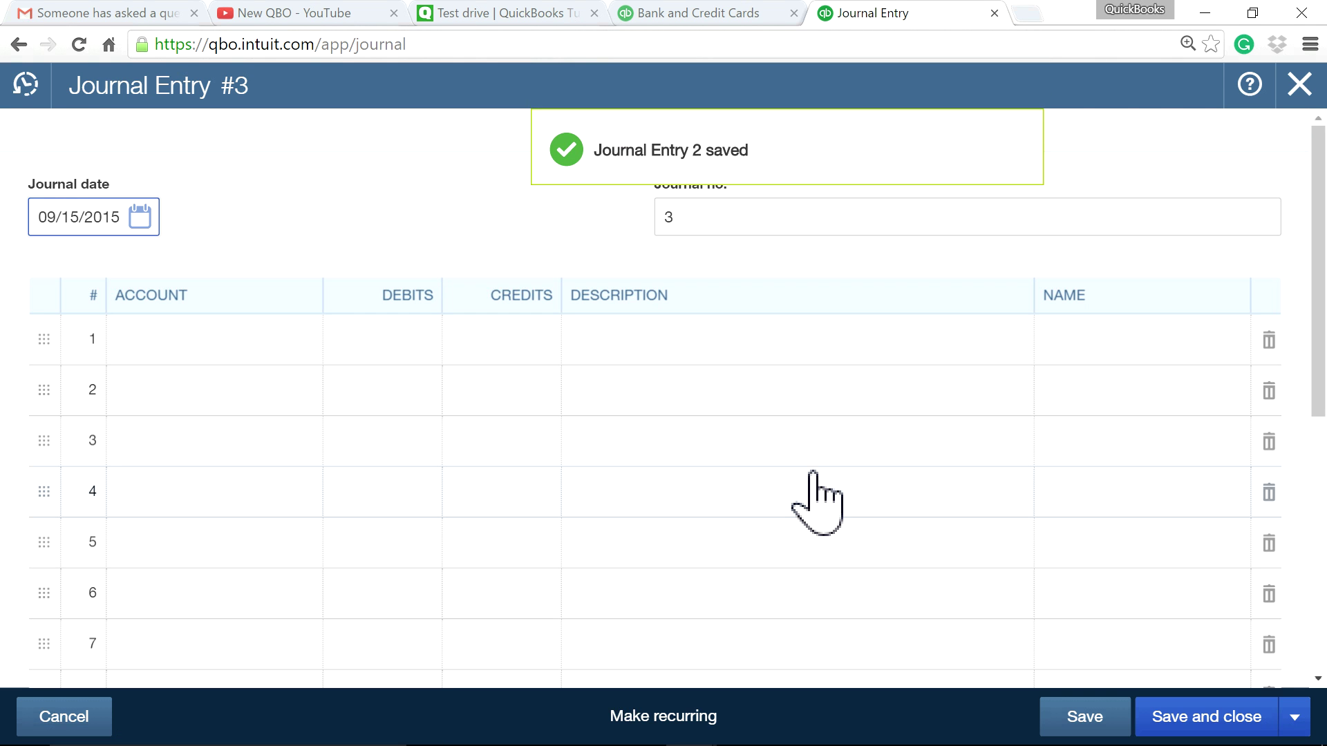
pyautogui.click(1299, 86)
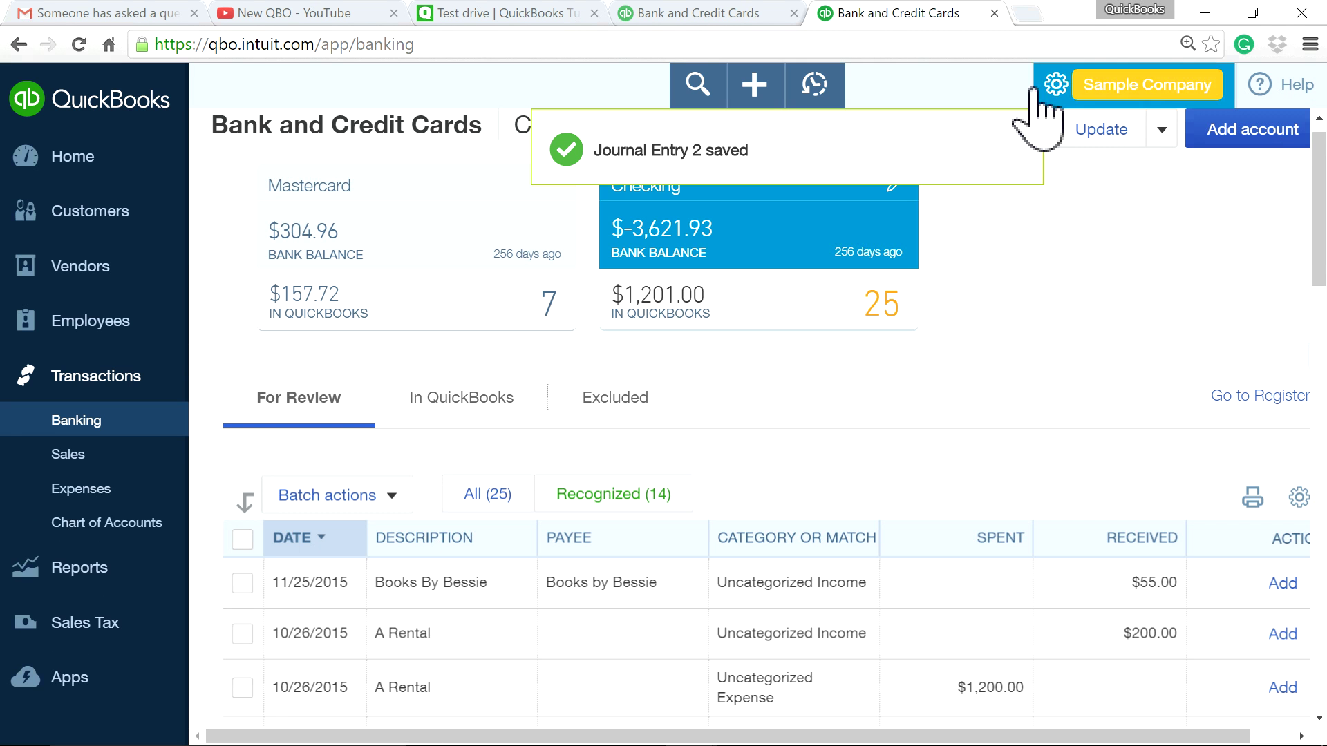
# Reload the Checking bank feed, expand the 09/15/2015 withdrawal of $666.00 and look for its matching transactions.
pyautogui.click(685, 12)
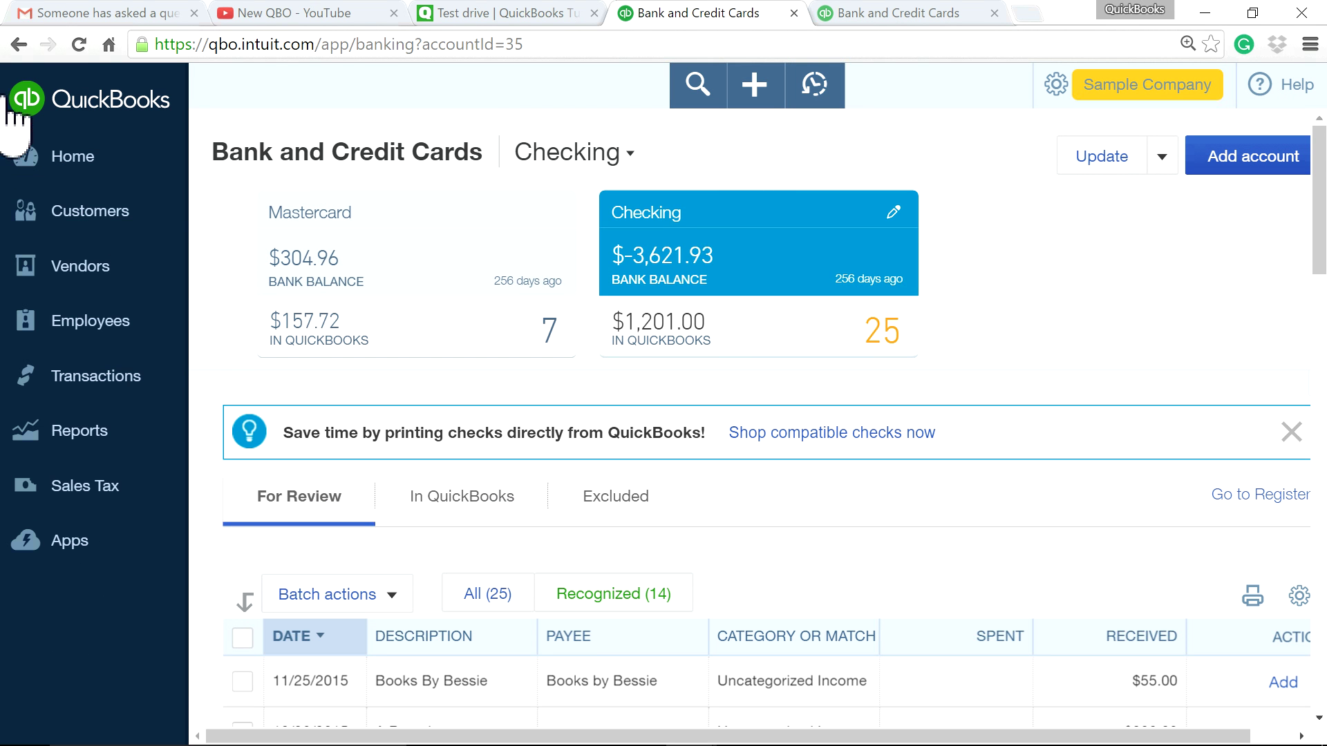
pyautogui.click(79, 44)
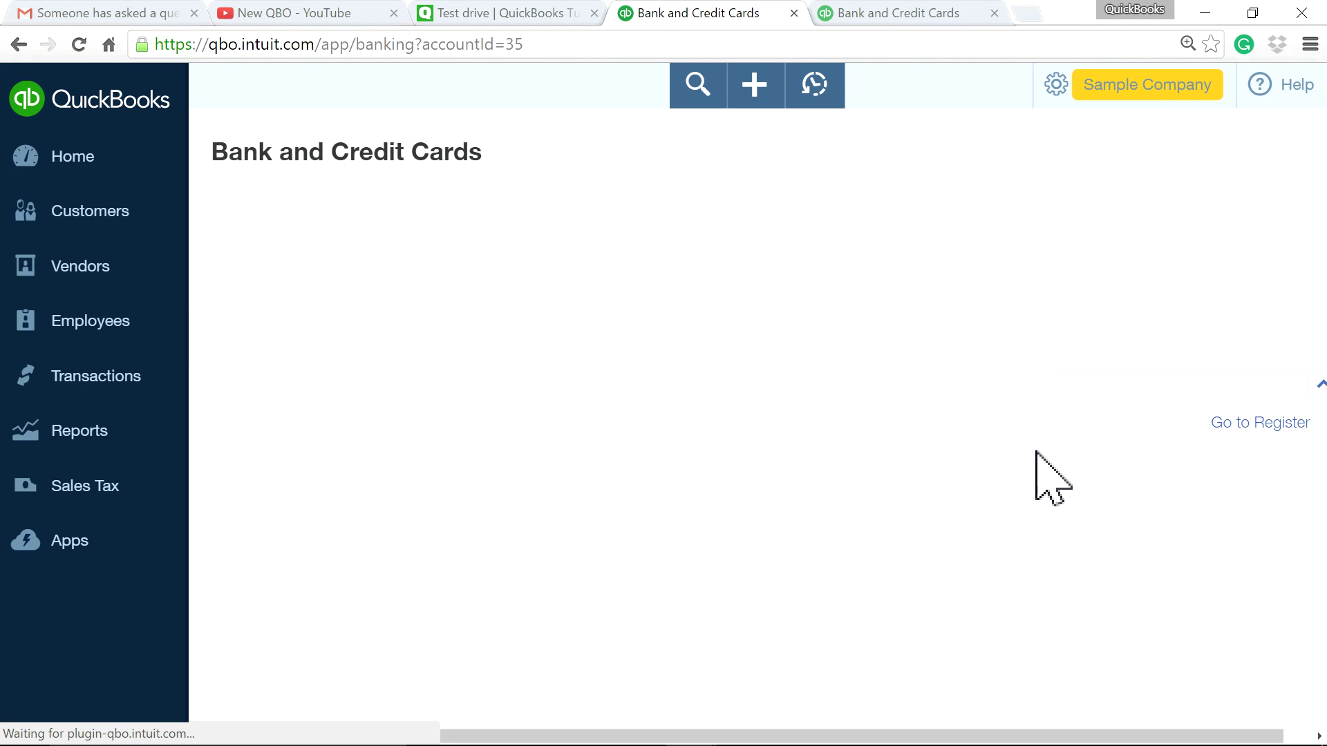
pyautogui.scroll(-5, 1037, 453)
pyautogui.scroll(-15, 1050, 477)
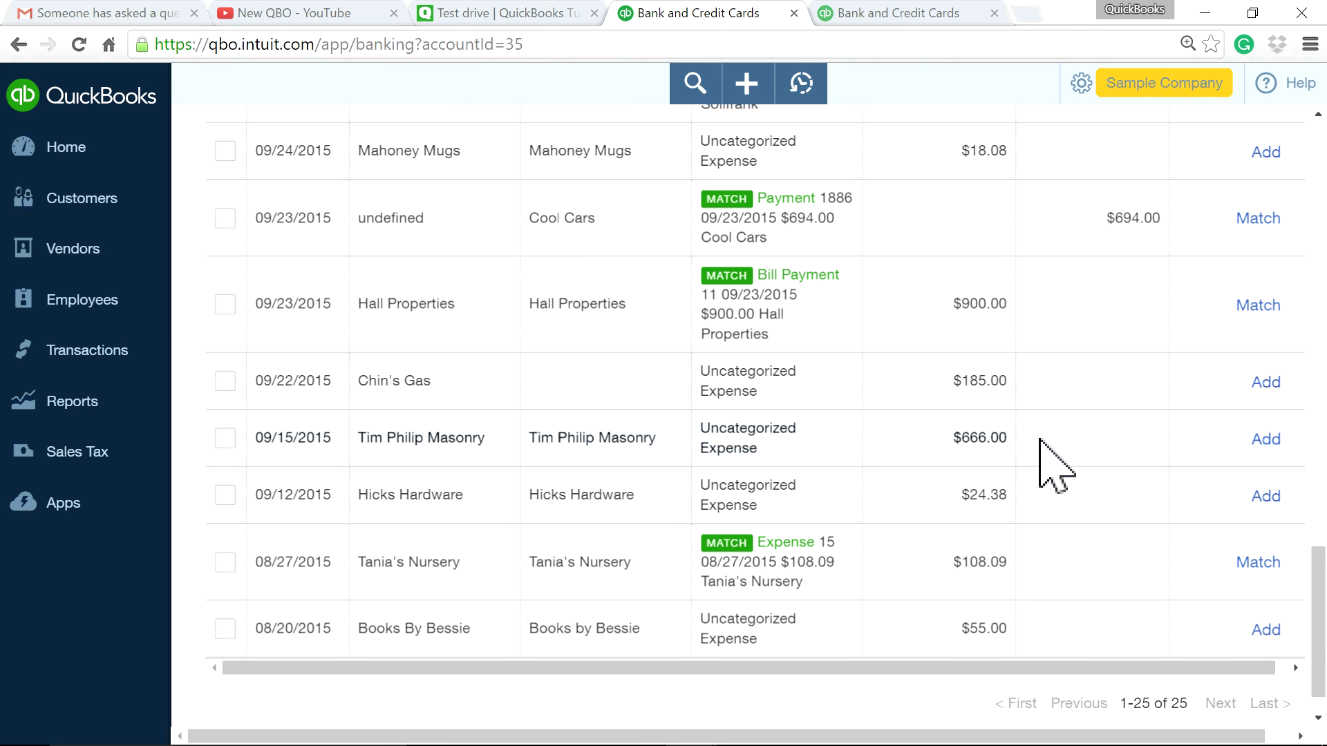
pyautogui.click(1039, 439)
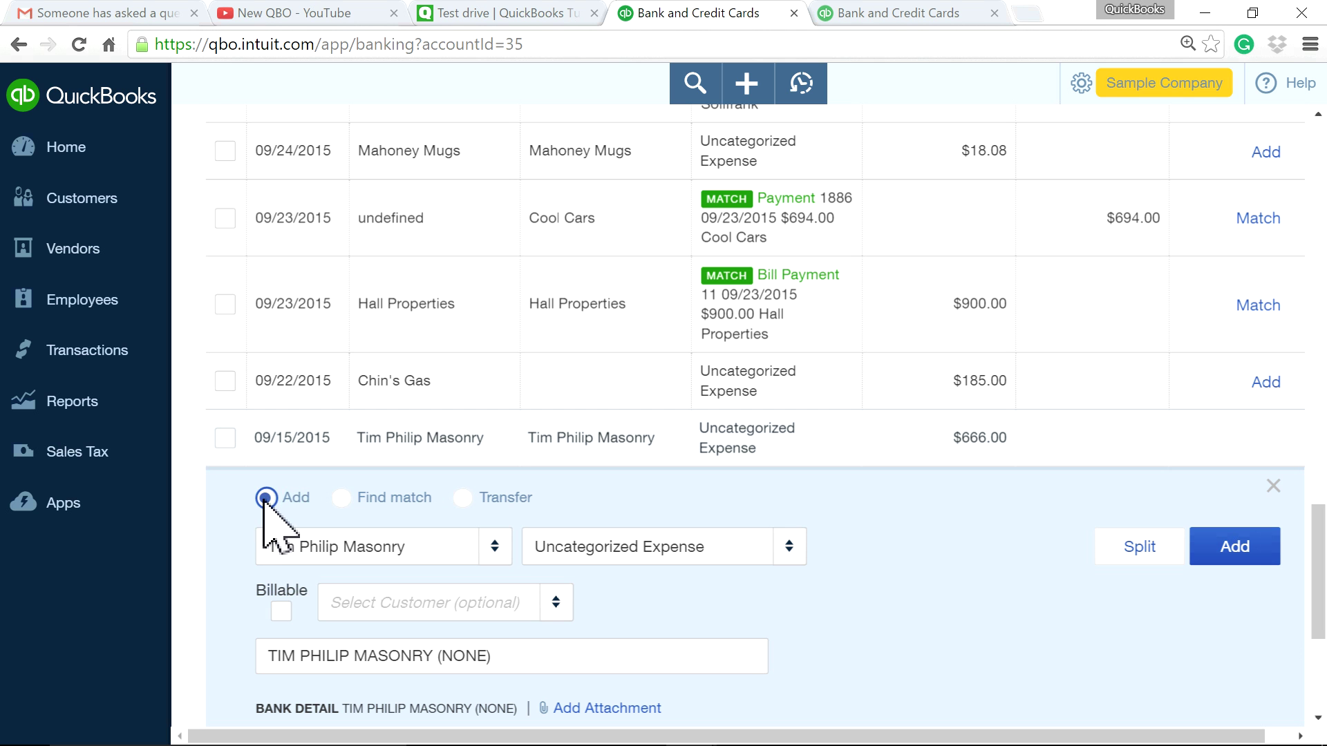
pyautogui.click(343, 498)
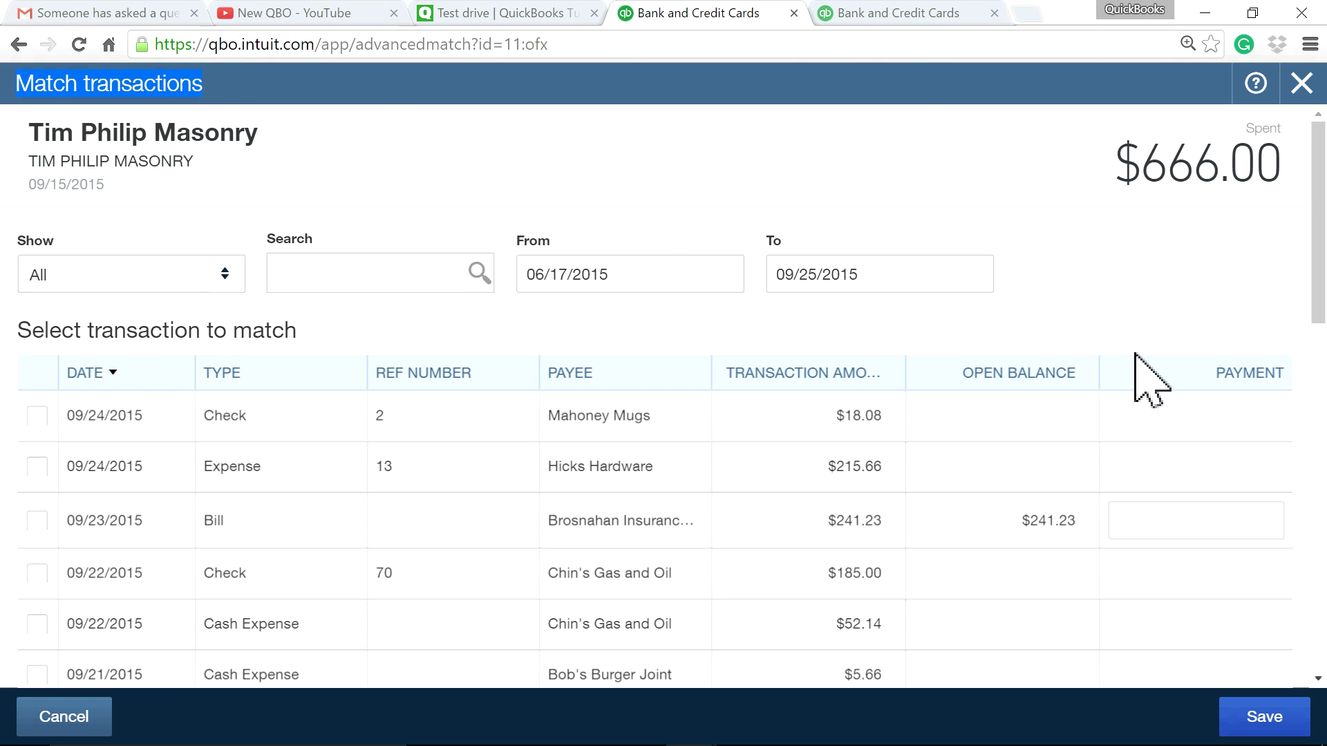
# Select journal entries 2 and 1 dated 09/15/2015 as matches and compare them with the amount spent.
pyautogui.scroll(-3, 956, 398)
pyautogui.scroll(-3, 956, 398)
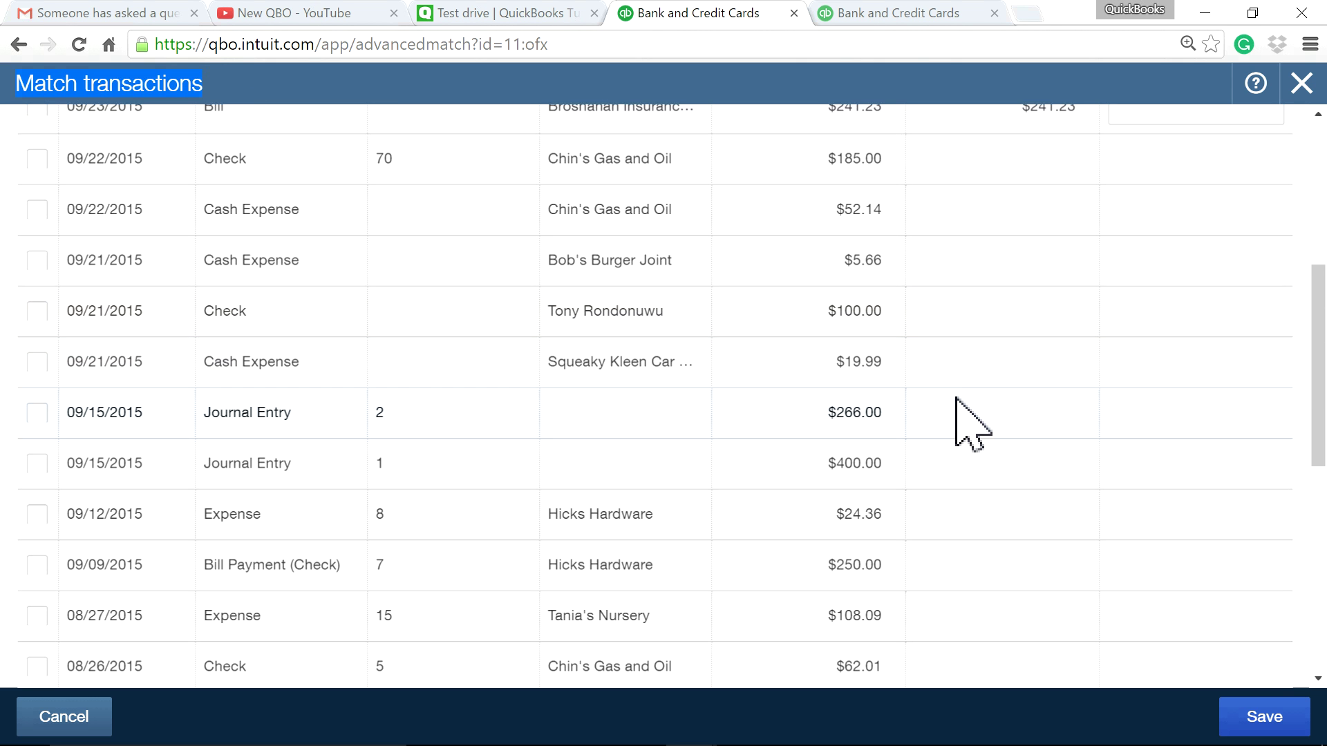
pyautogui.click(38, 412)
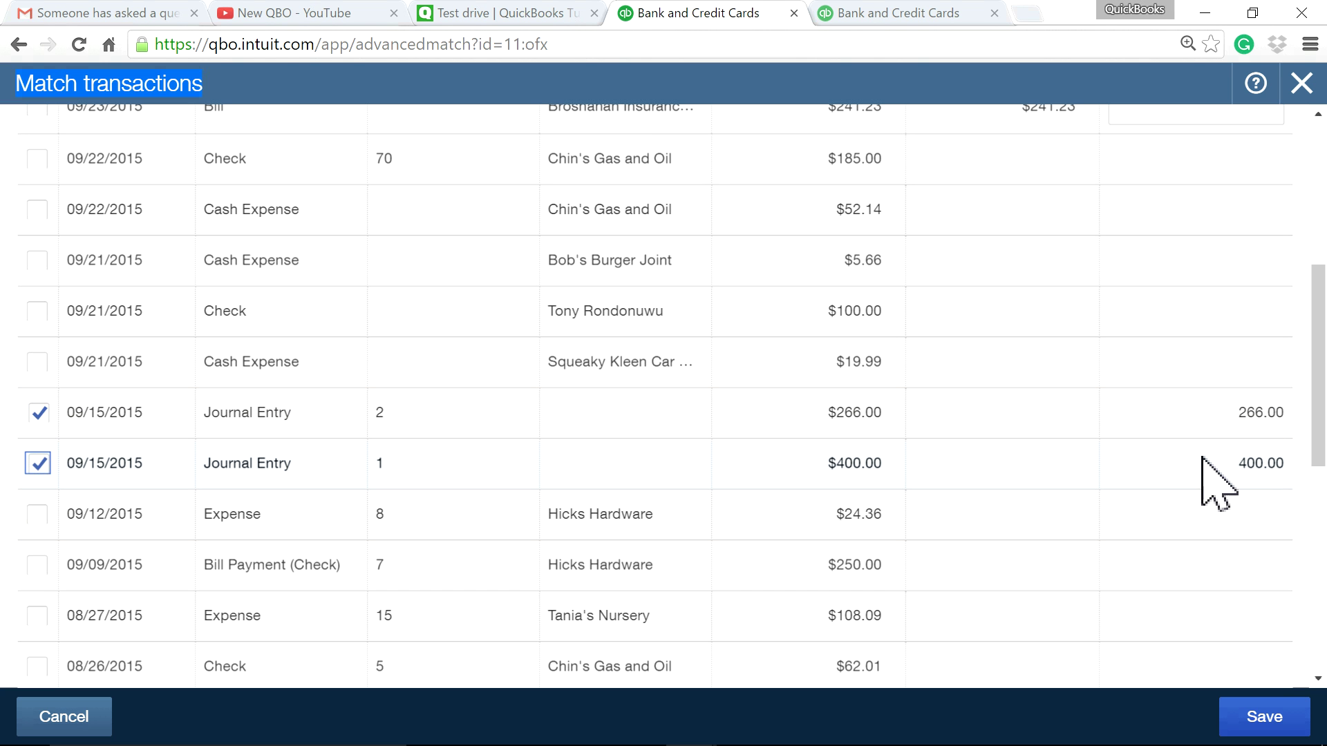
pyautogui.scroll(5, 1217, 484)
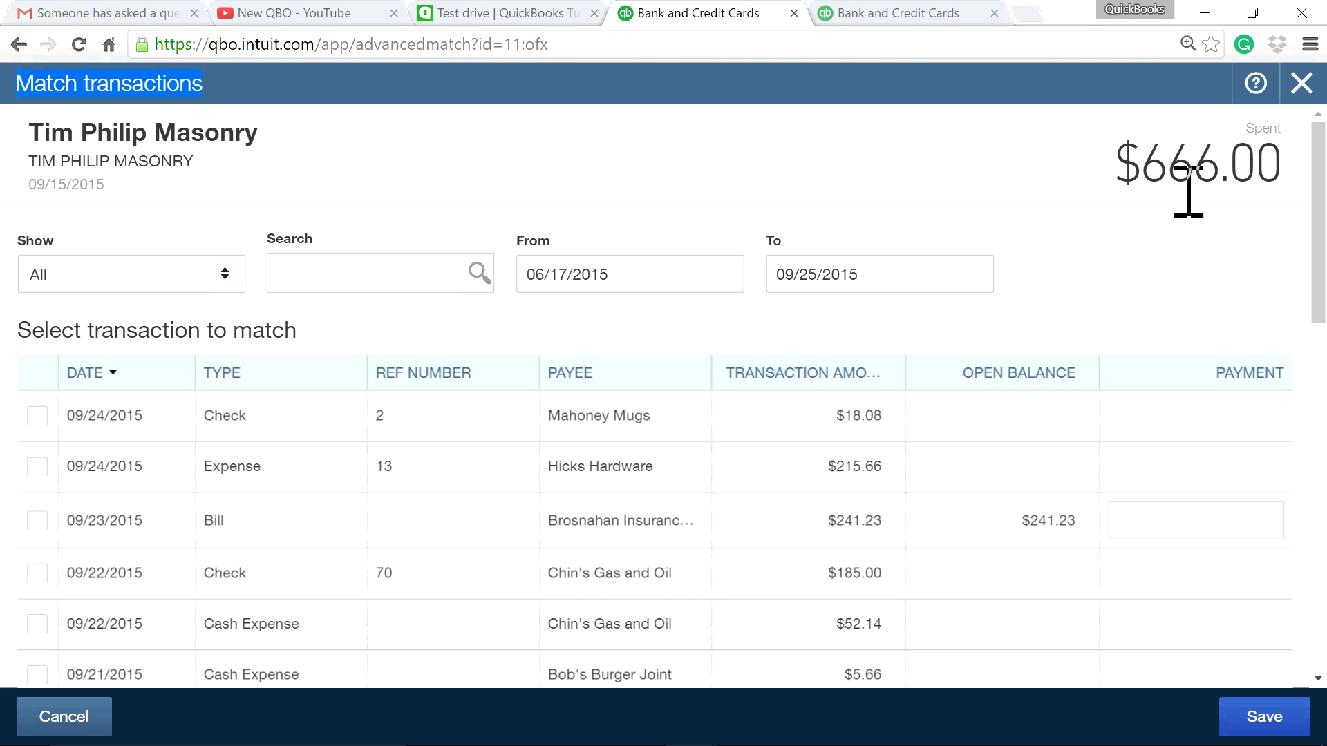
pyautogui.scroll(-2, 1106, 553)
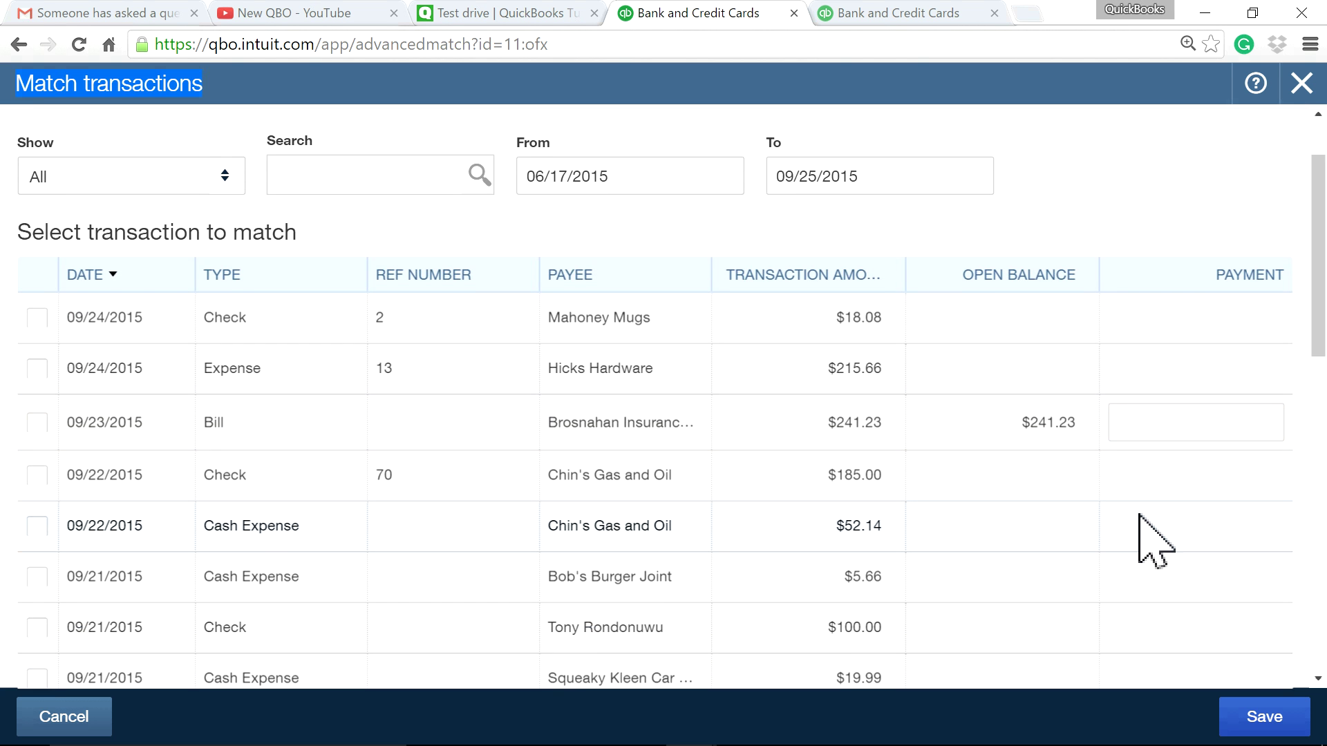
pyautogui.scroll(2, 1106, 525)
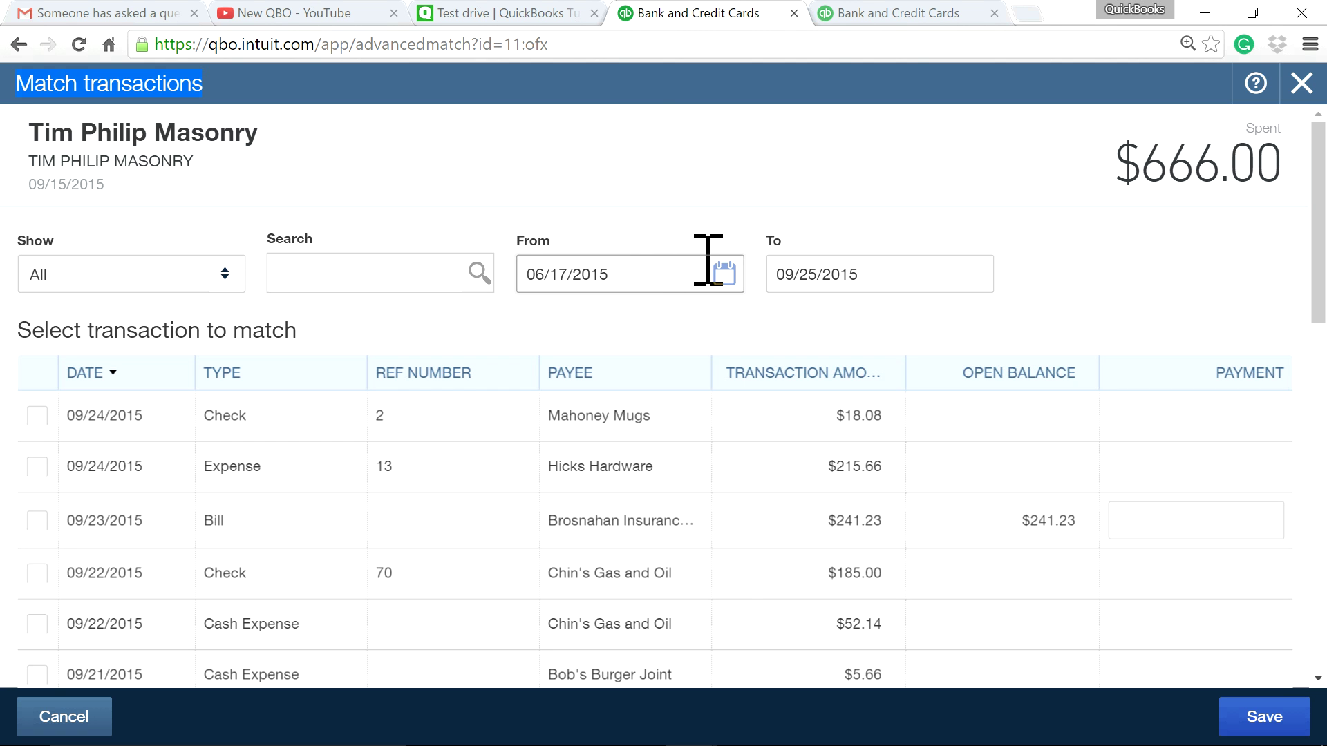
# Set the start date of the match list's date range to 09/15/2015.
pyautogui.click(722, 276)
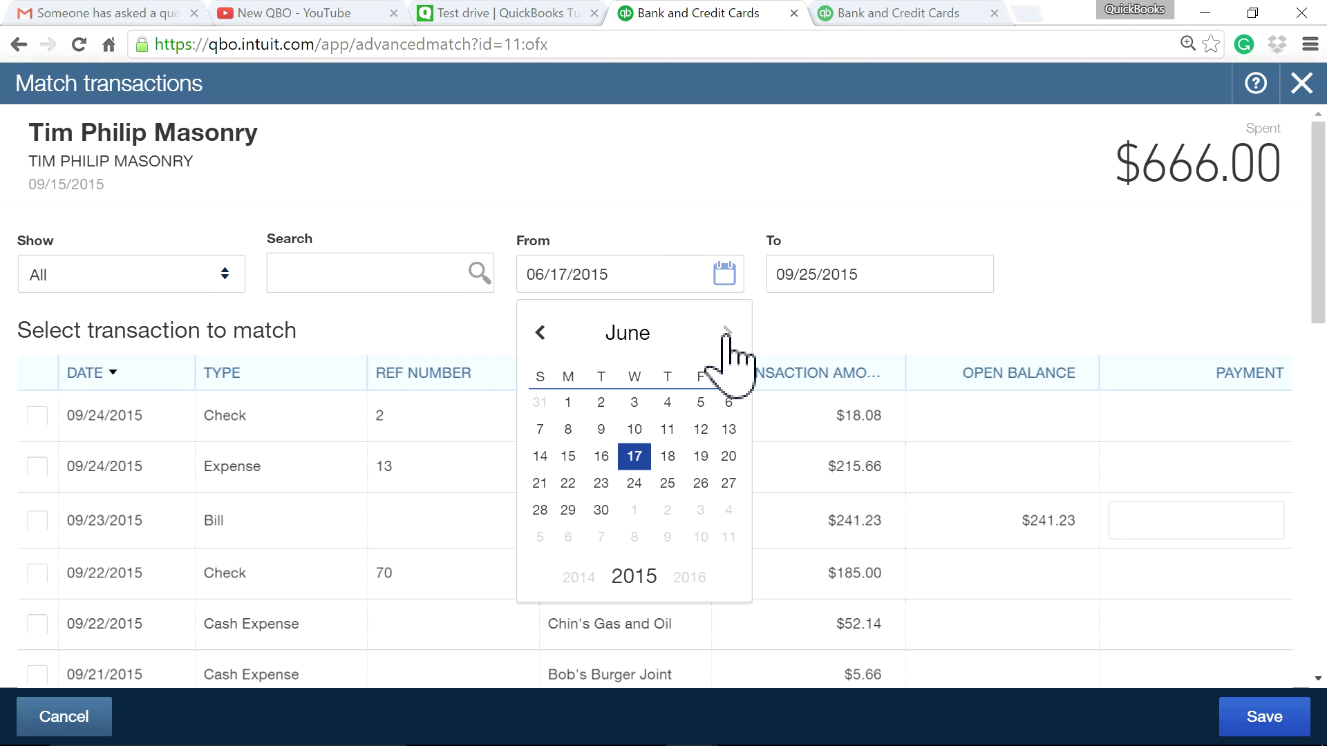
pyautogui.click(726, 332)
pyautogui.click(726, 332)
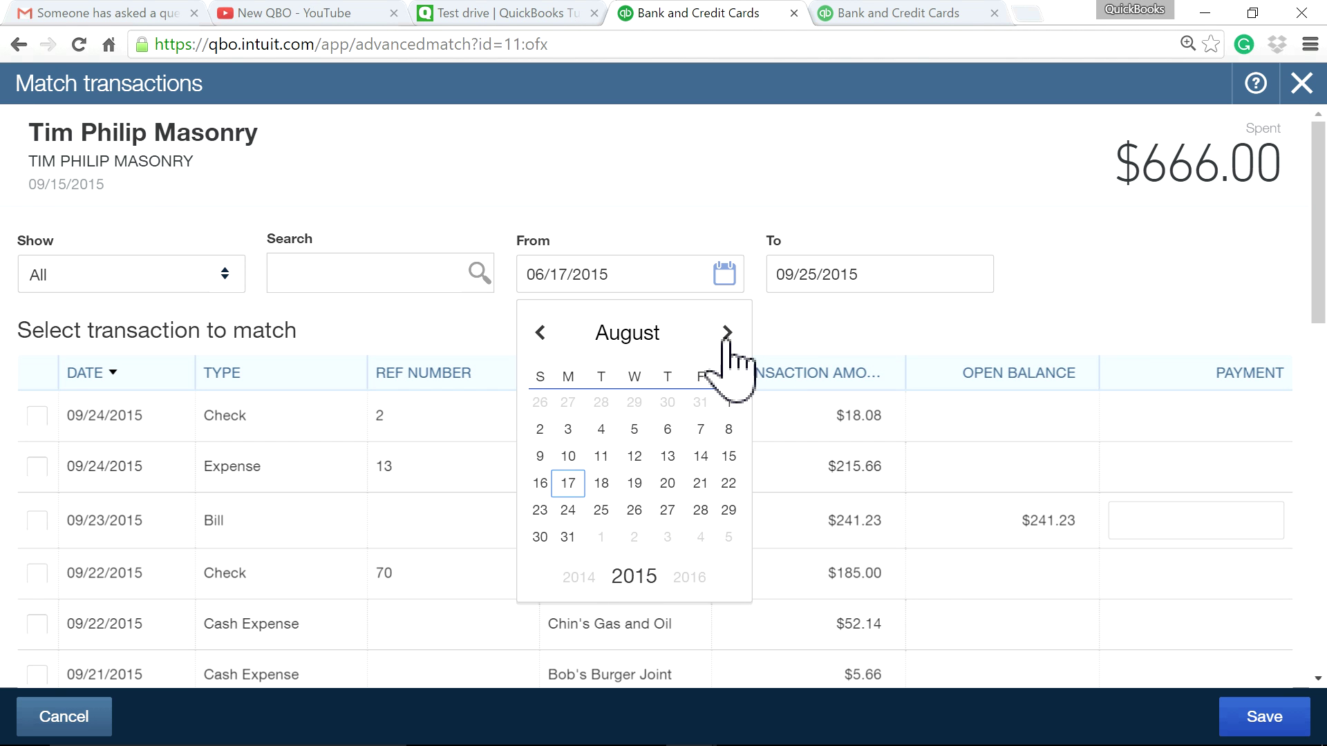
pyautogui.click(726, 332)
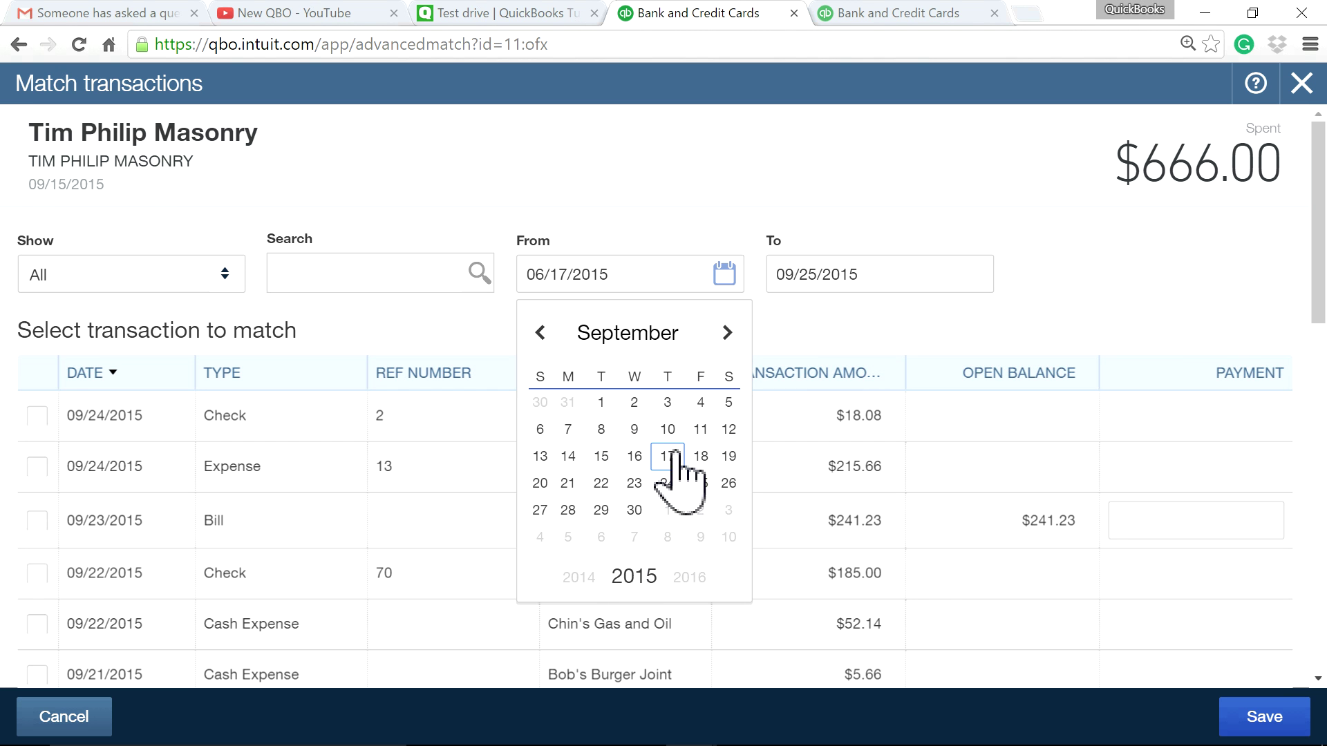
pyautogui.click(601, 456)
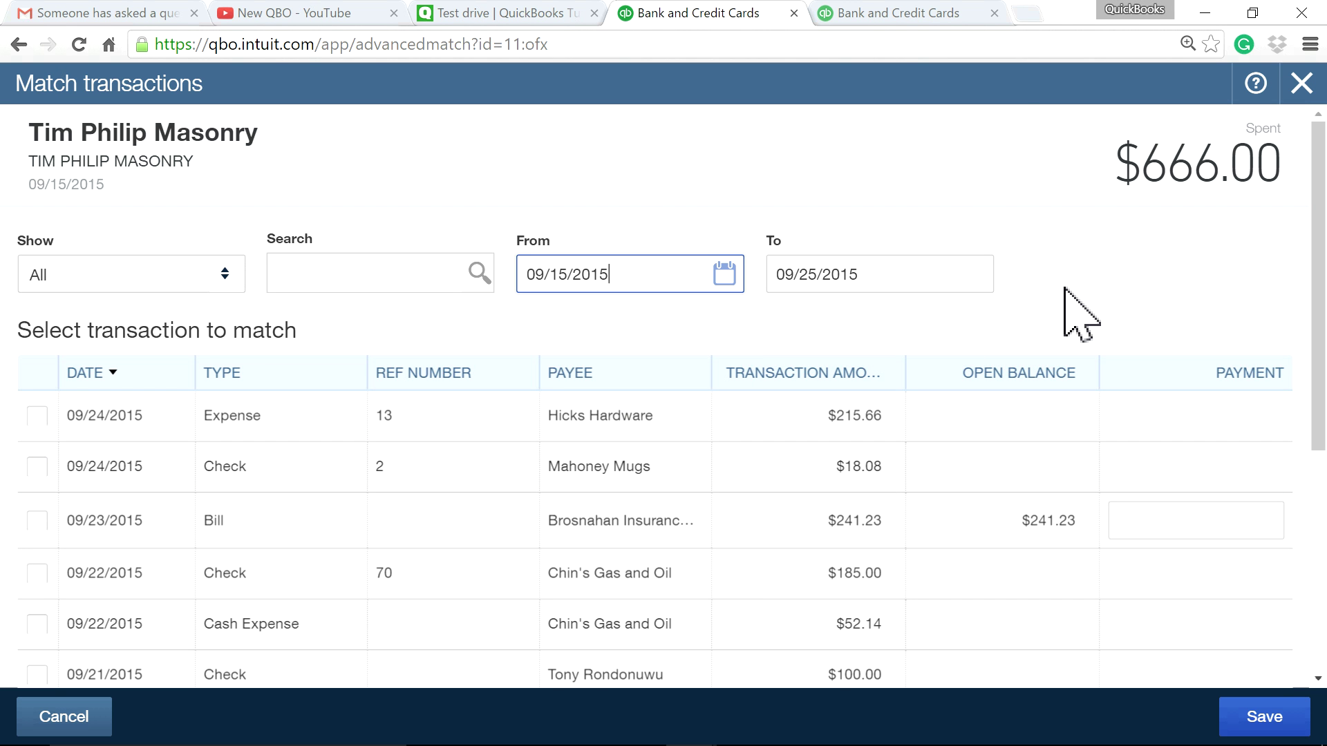
pyautogui.press('Tab')
# Select journal entries 1 and 2 in the filtered match list and check the difference from the downloaded transaction.
pyautogui.scroll(-5, 1016, 379)
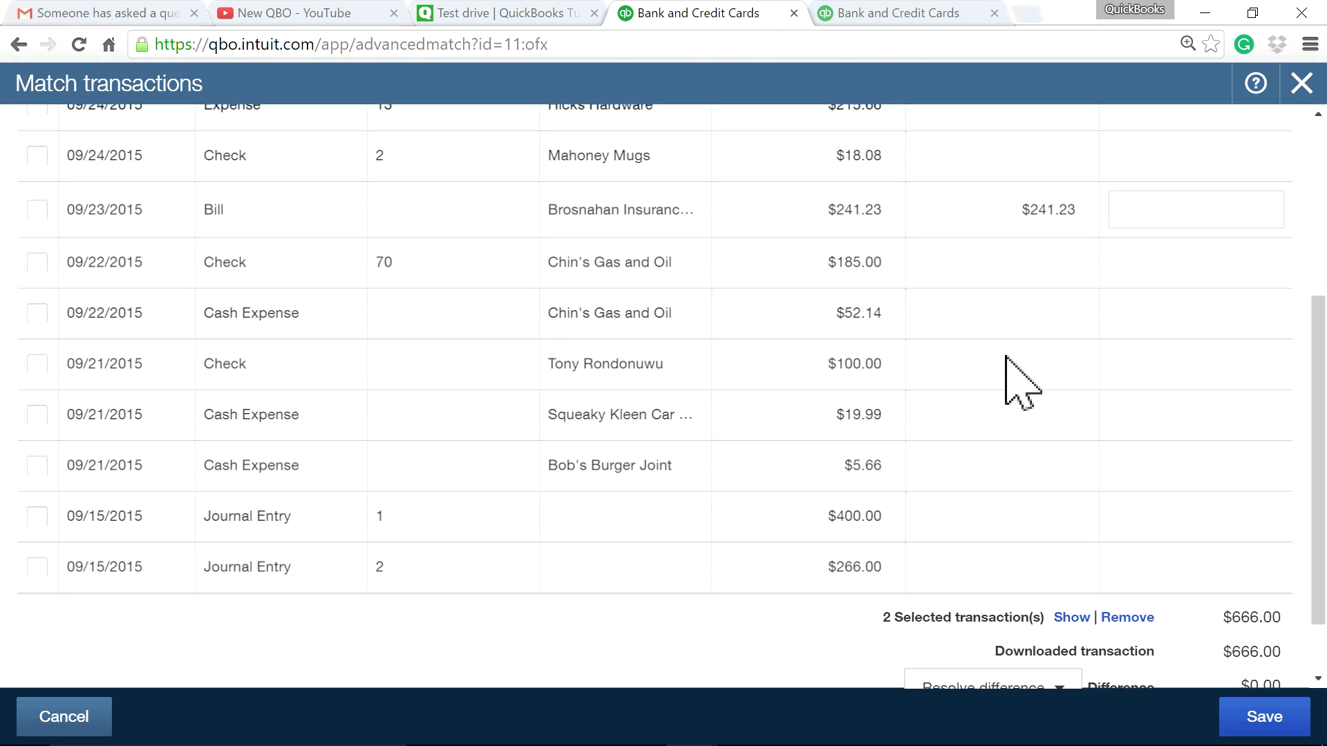
pyautogui.scroll(5, 1008, 379)
pyautogui.scroll(-5, 1007, 379)
pyautogui.click(36, 436)
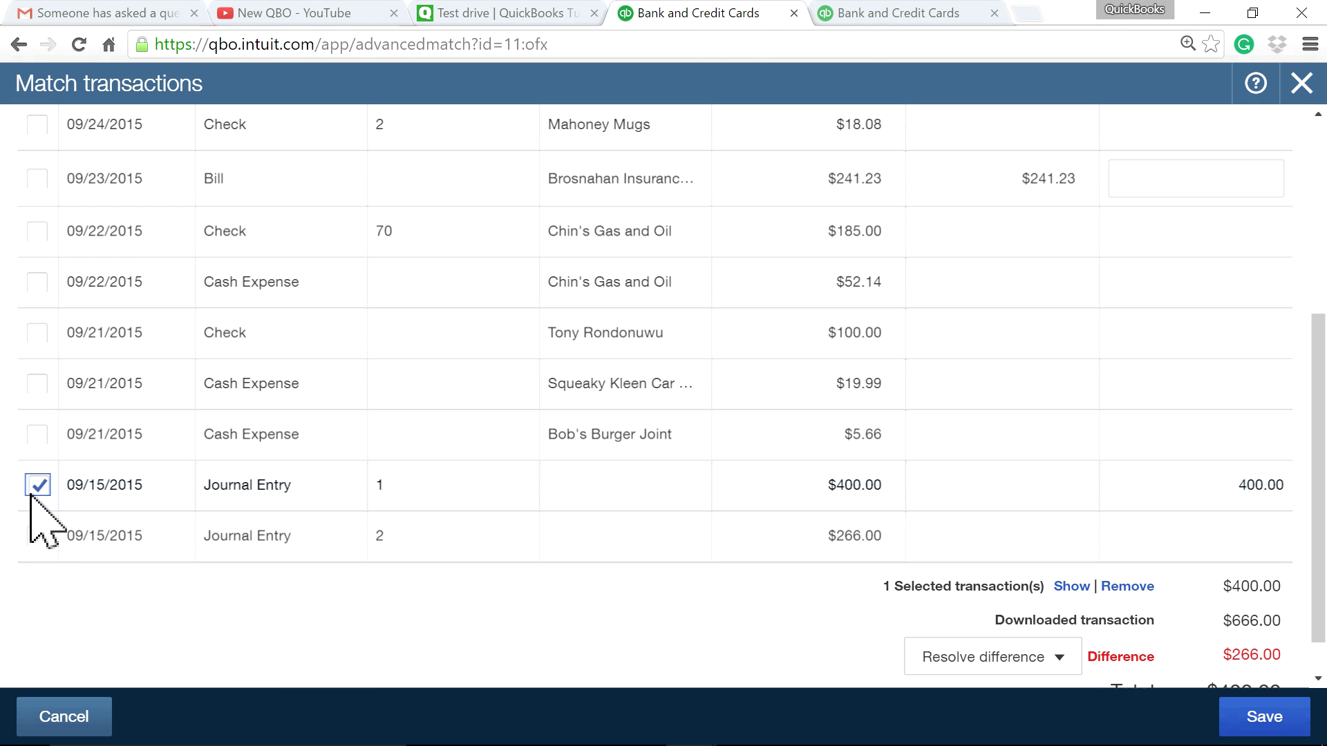
pyautogui.click(38, 536)
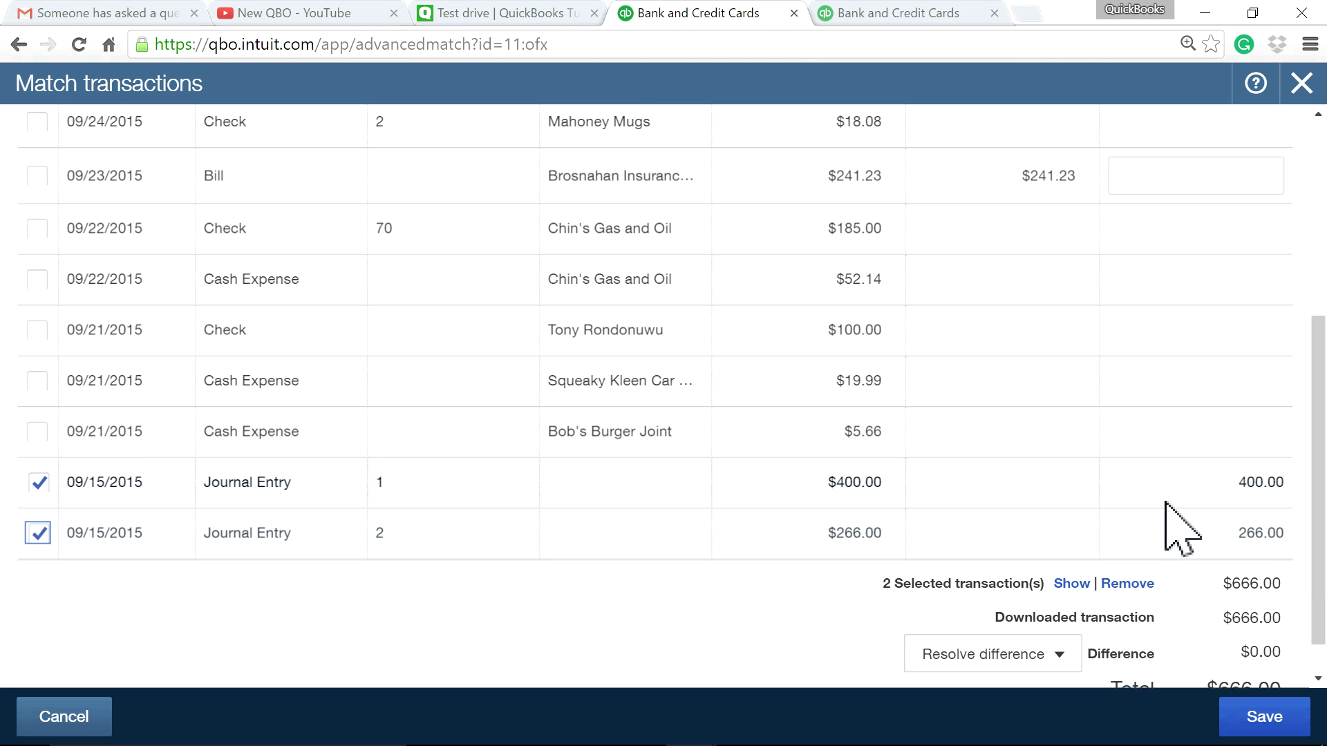
pyautogui.scroll(-1, 1171, 580)
pyautogui.moveTo(1099, 609); pyautogui.dragTo(1308, 599)
# Add a new transaction row for resolving a difference and view its category choices, keeping Uncategorized Expense.
pyautogui.click(1027, 636)
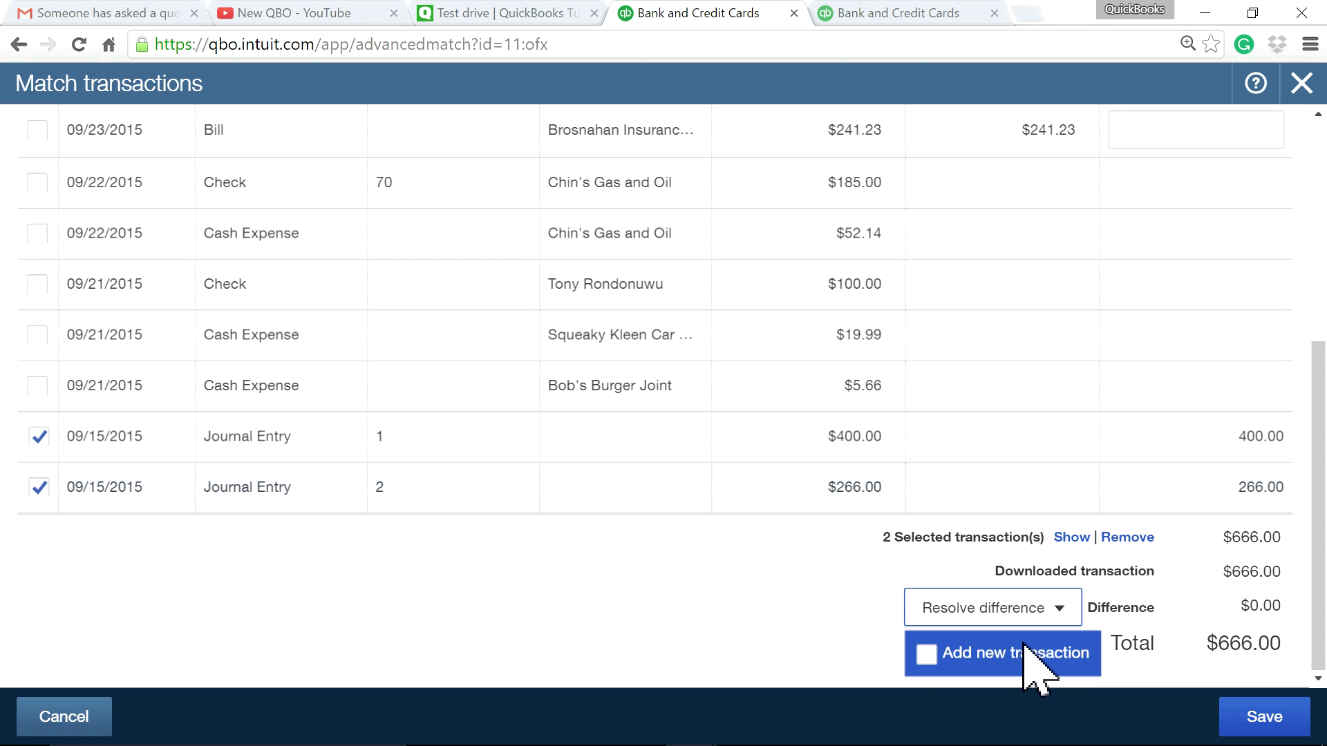
pyautogui.click(936, 655)
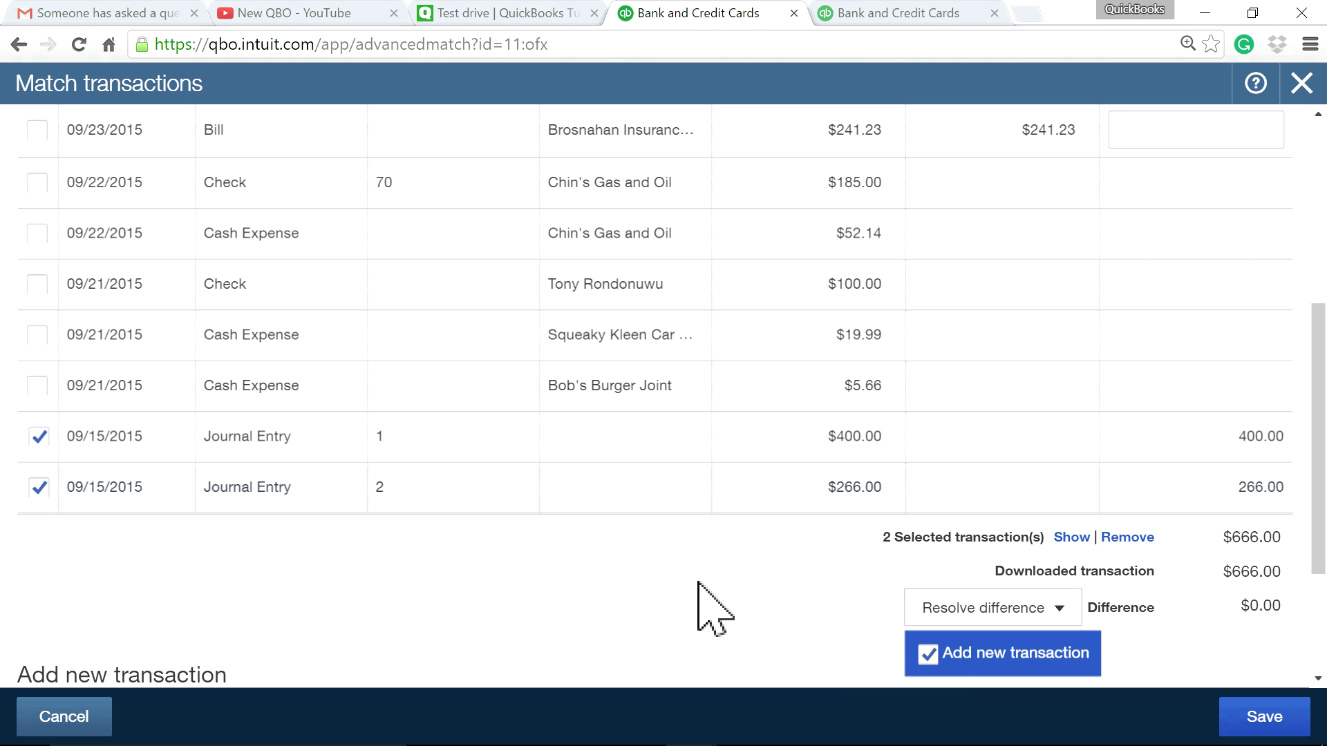
pyautogui.scroll(-3, 272, 657)
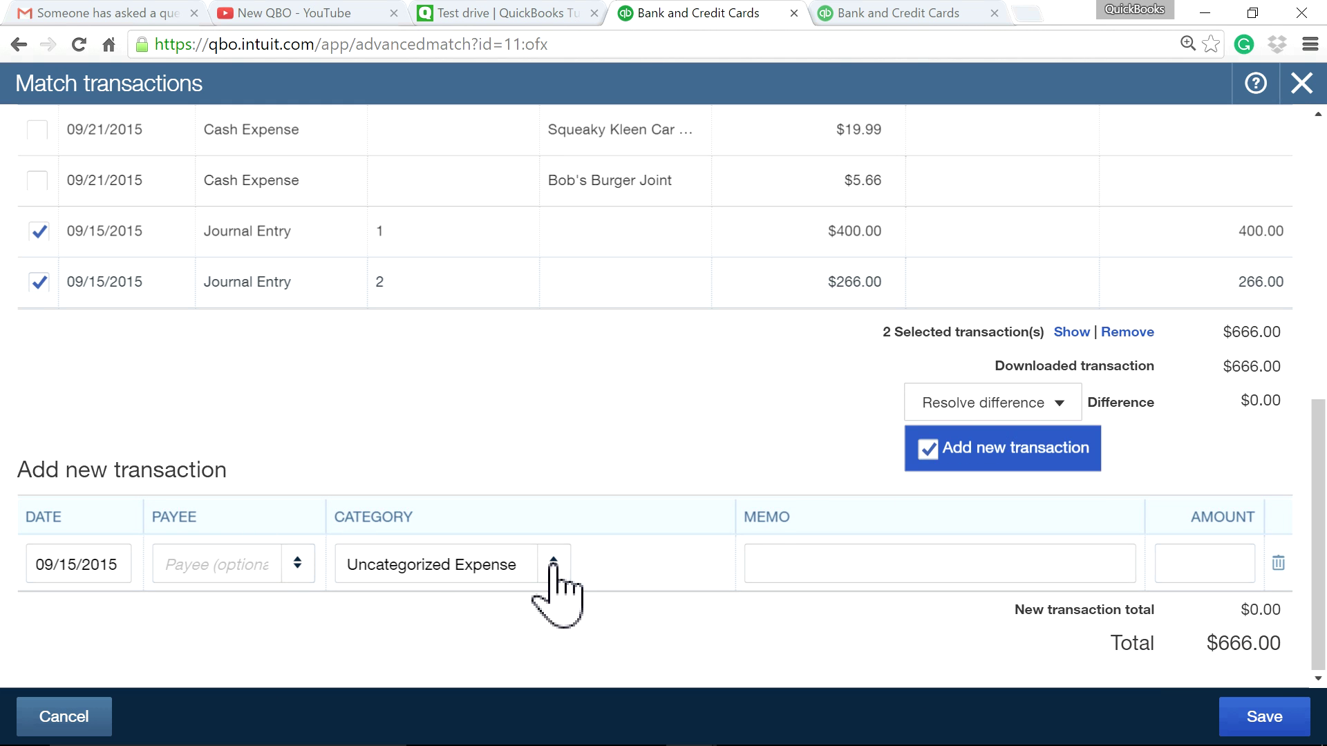
pyautogui.click(553, 565)
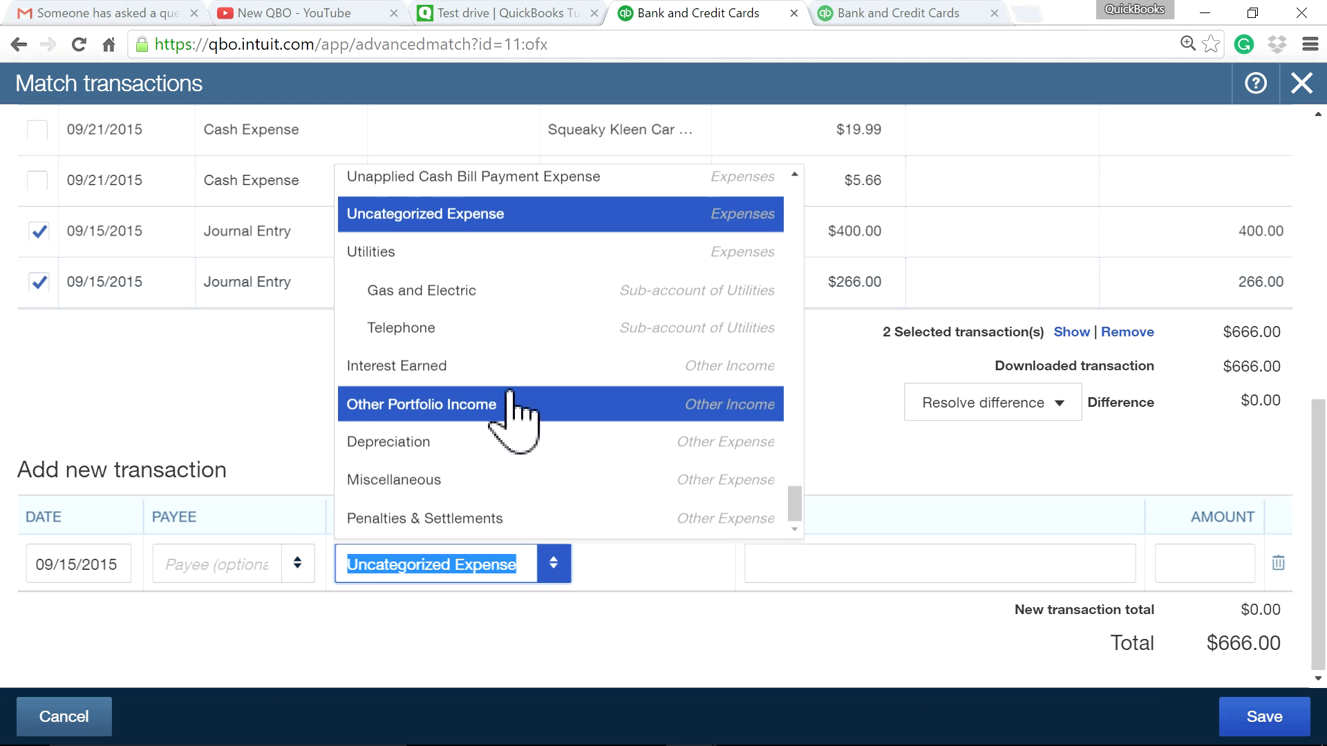
pyautogui.click(898, 449)
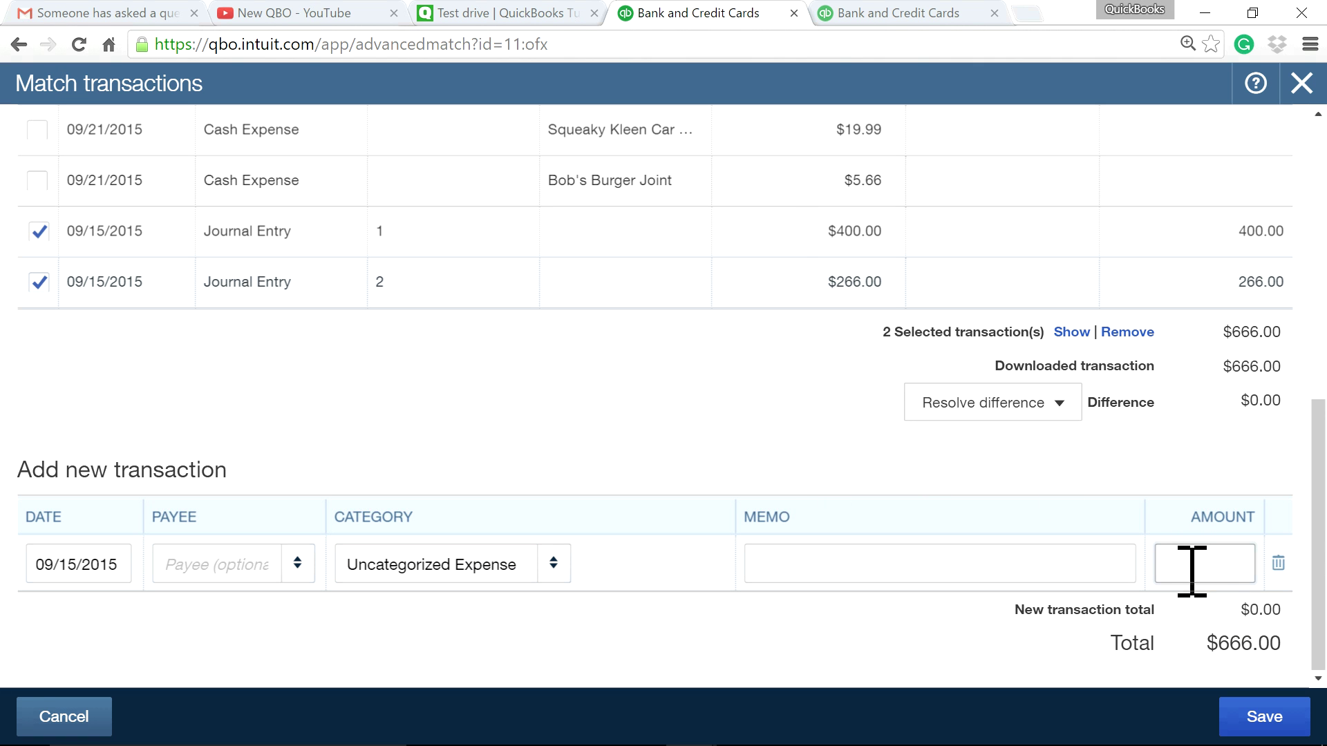
# Review the selected journal entries against the bank withdrawal, then save the match.
pyautogui.scroll(5, 883, 501)
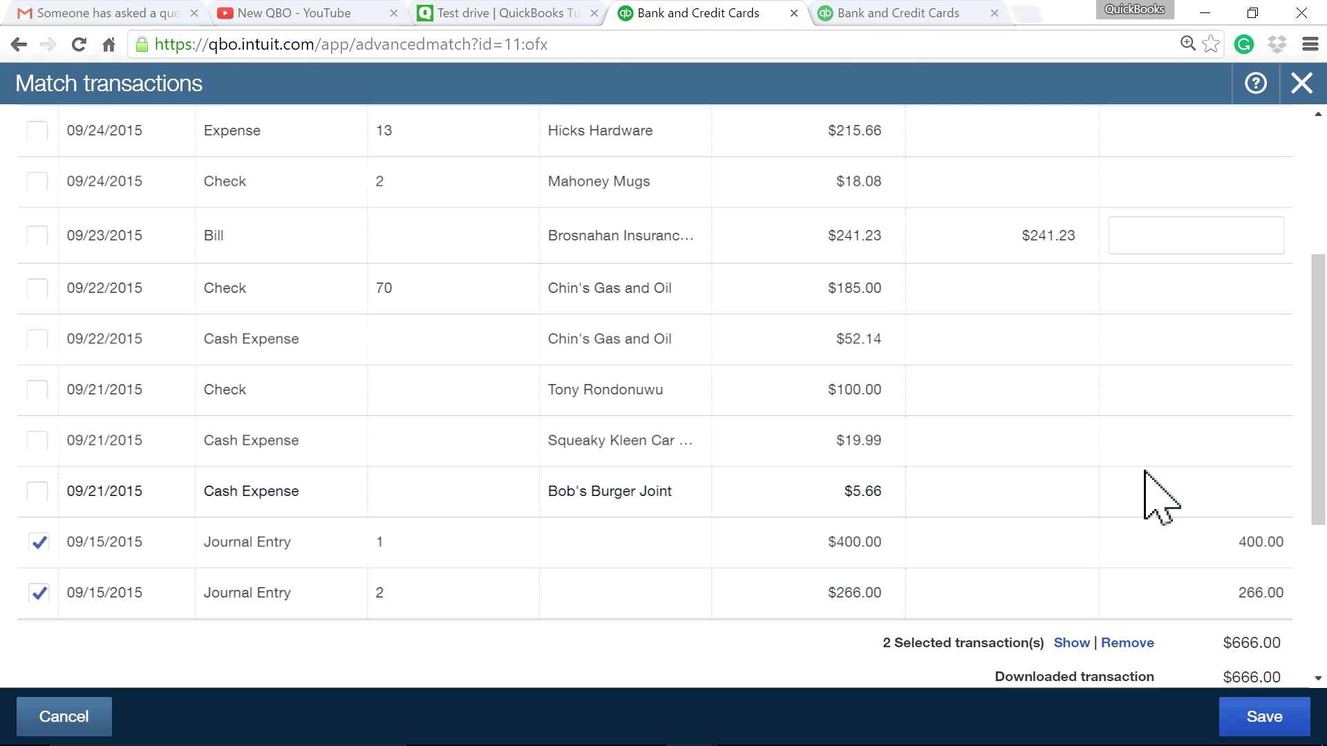
pyautogui.scroll(5, 1161, 498)
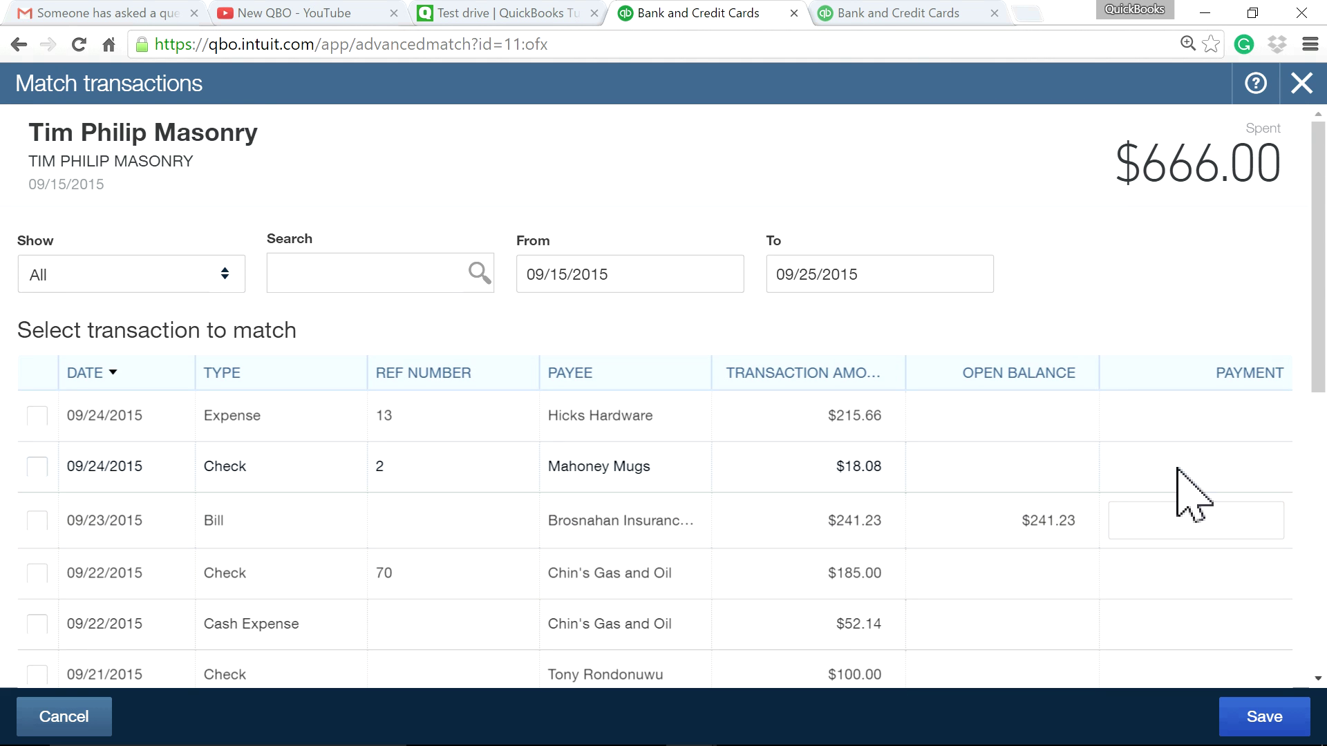
pyautogui.scroll(-3, 1168, 304)
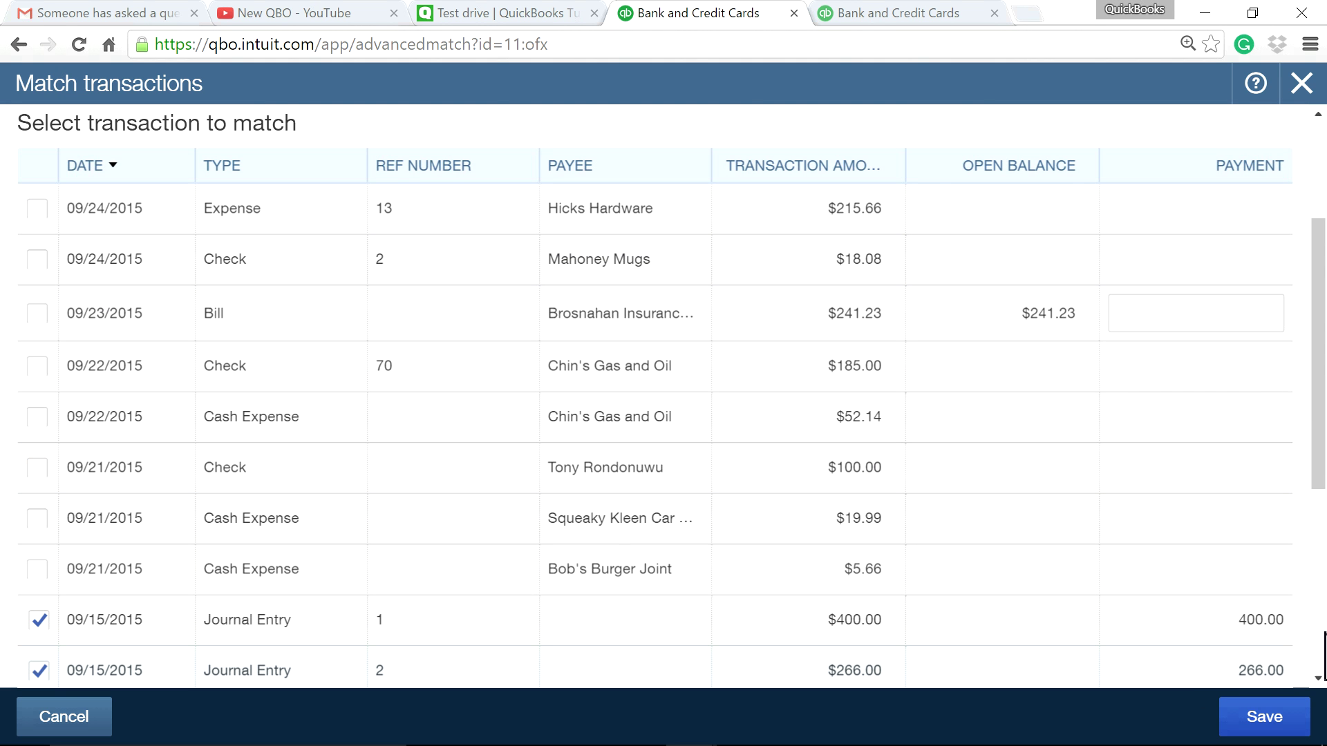
pyautogui.moveTo(1323, 456); pyautogui.dragTo(1325, 599)
pyautogui.click(1266, 715)
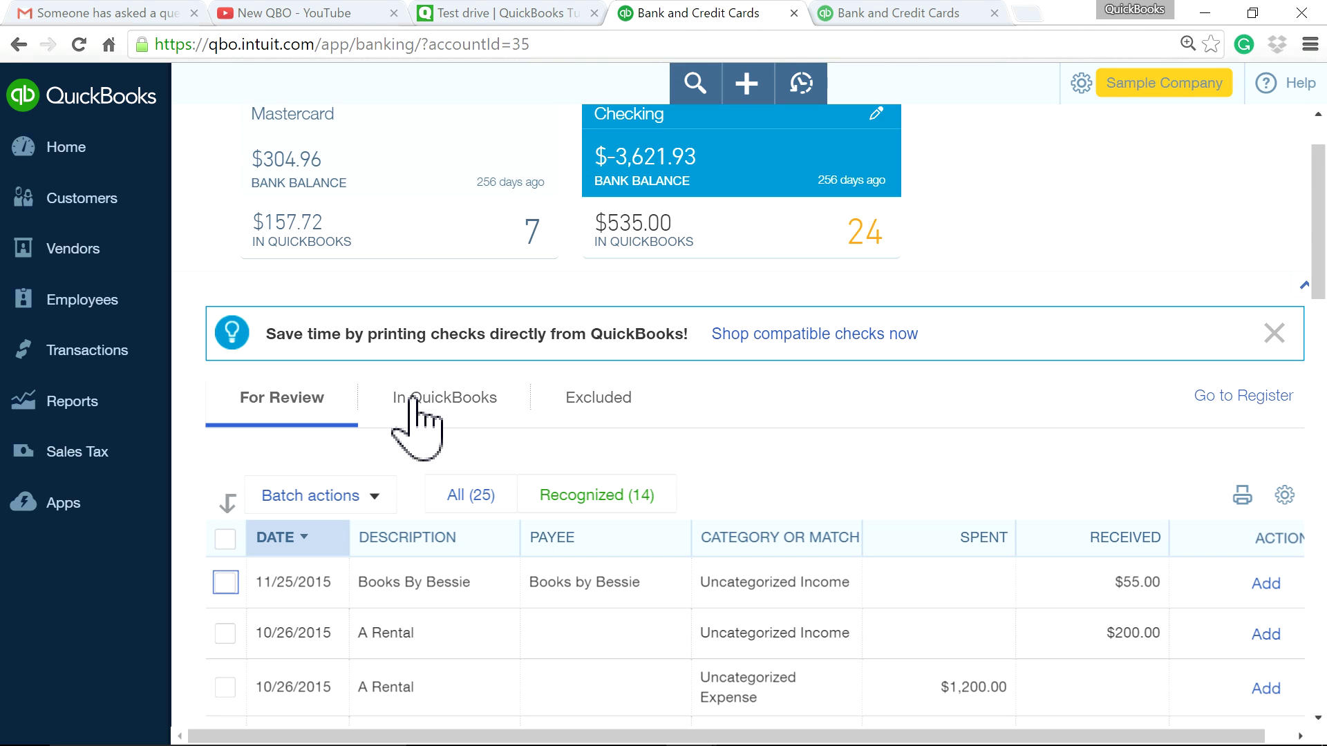
# Examine the matched bank transaction among the items already in QuickBooks for Checking.
pyautogui.scroll(-2, 888, 423)
pyautogui.scroll(2, 889, 444)
pyautogui.click(434, 395)
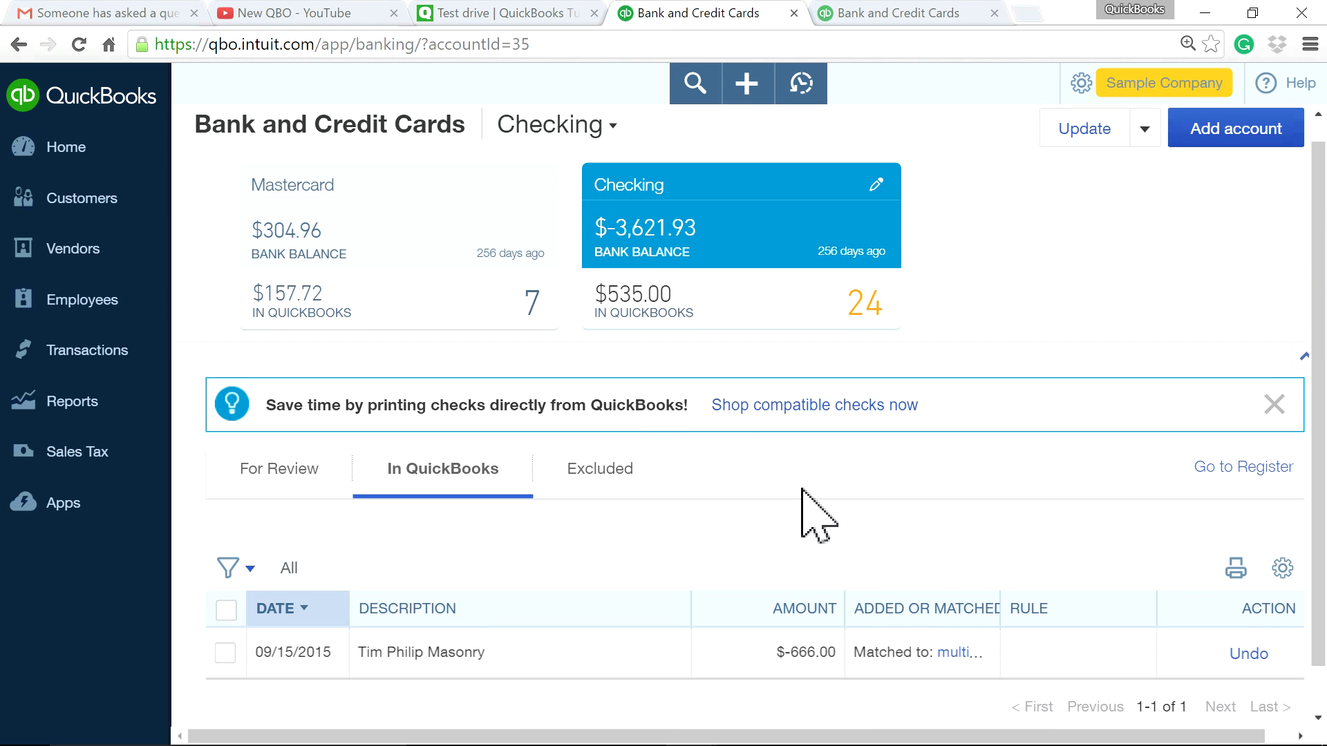
pyautogui.scroll(-1, 935, 509)
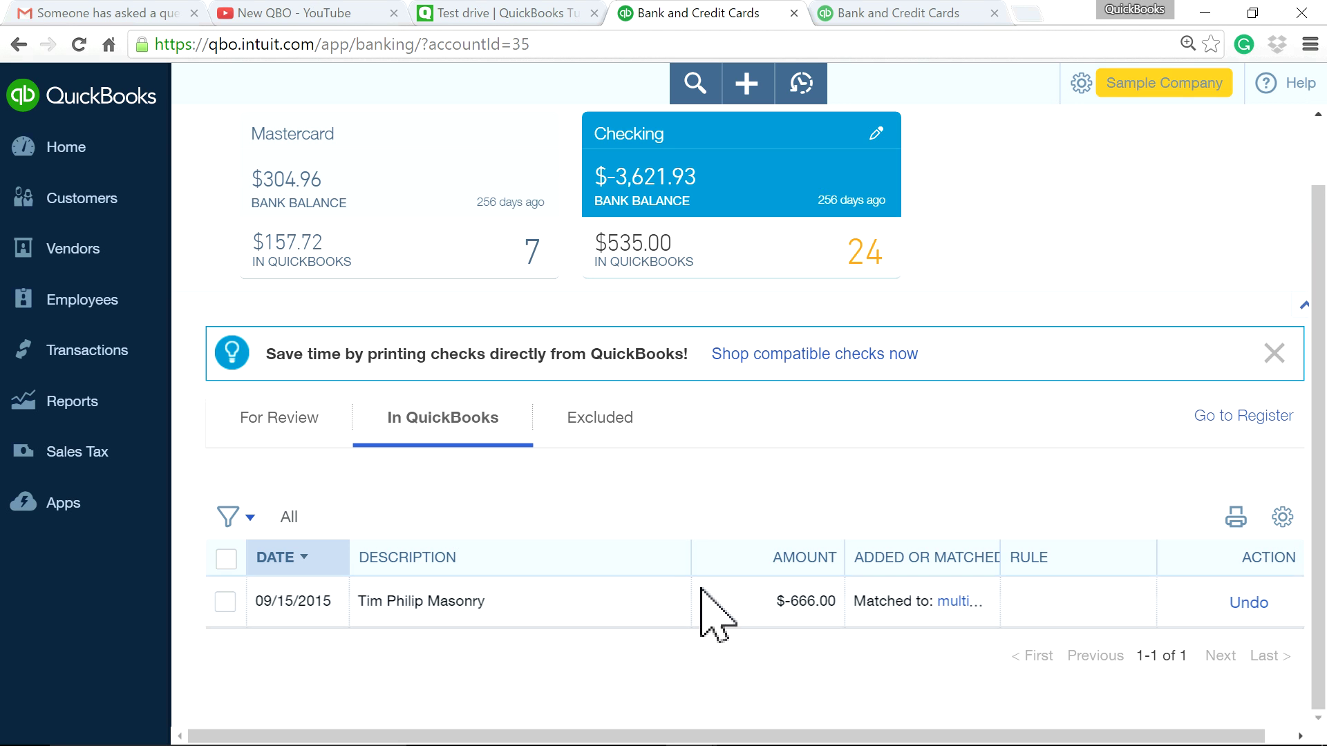
# Return to the Checking transactions awaiting review and examine the remaining downloaded items and their suggested matches.
pyautogui.click(274, 418)
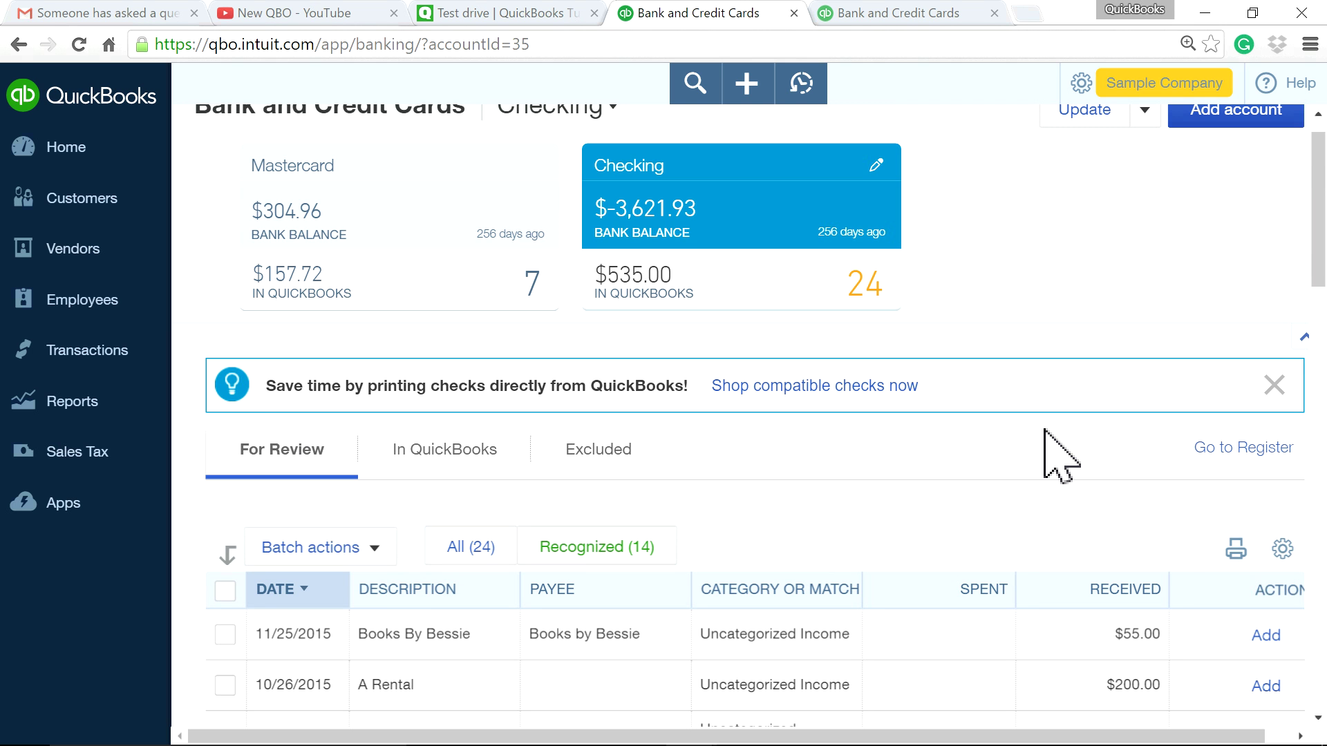
pyautogui.scroll(-6, 1045, 430)
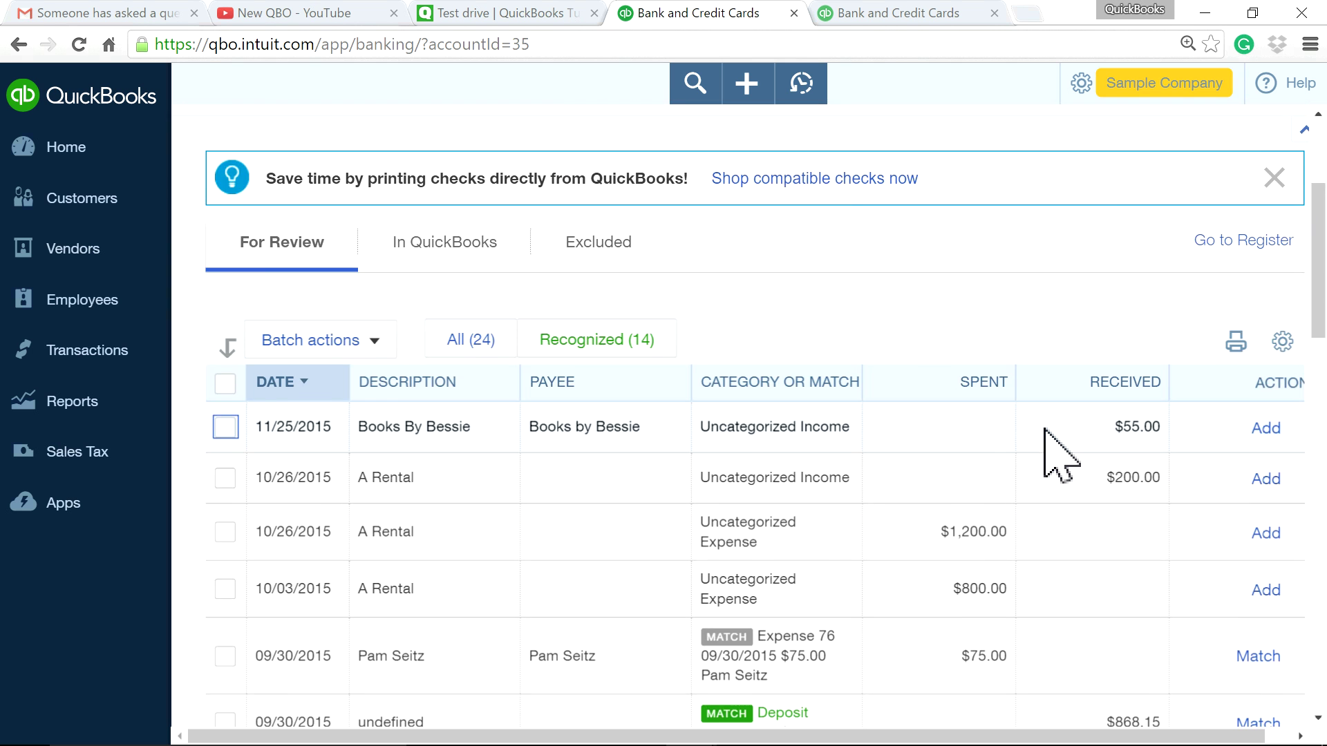
pyautogui.scroll(-2, 1045, 430)
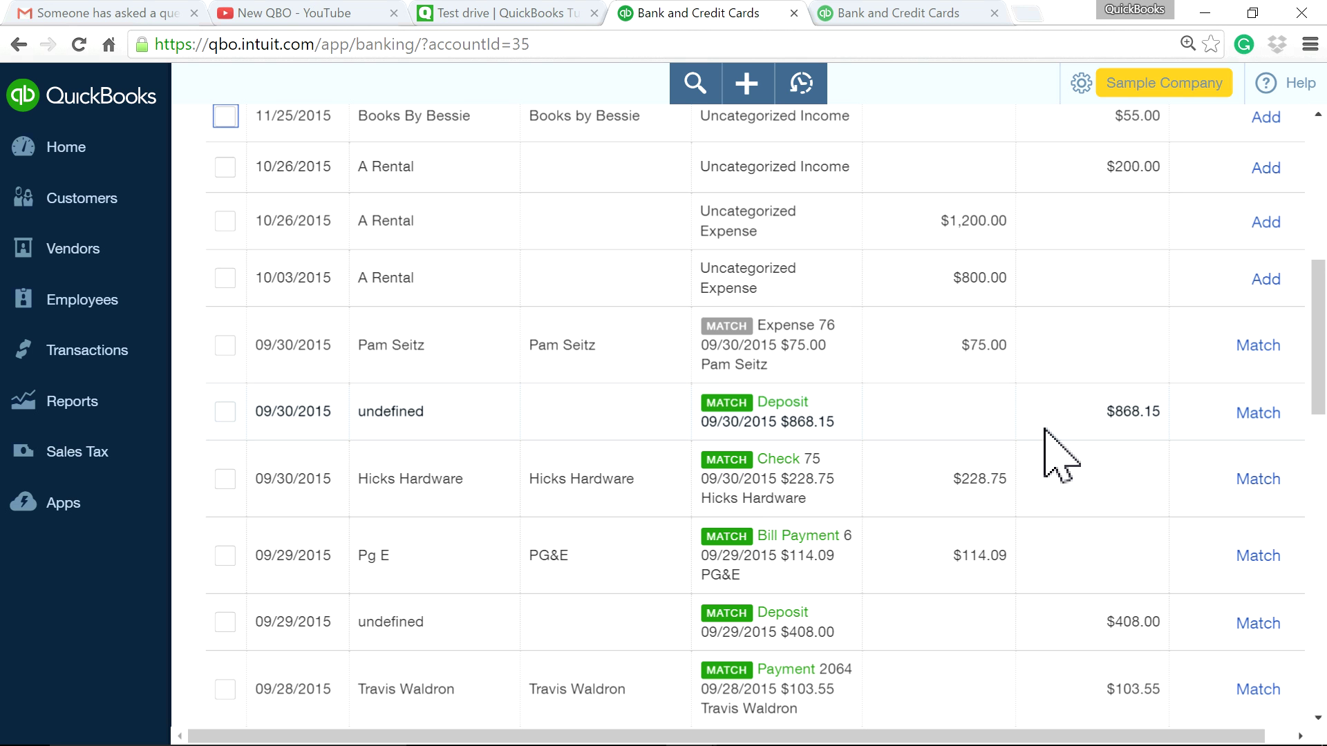
pyautogui.scroll(-6, 1045, 430)
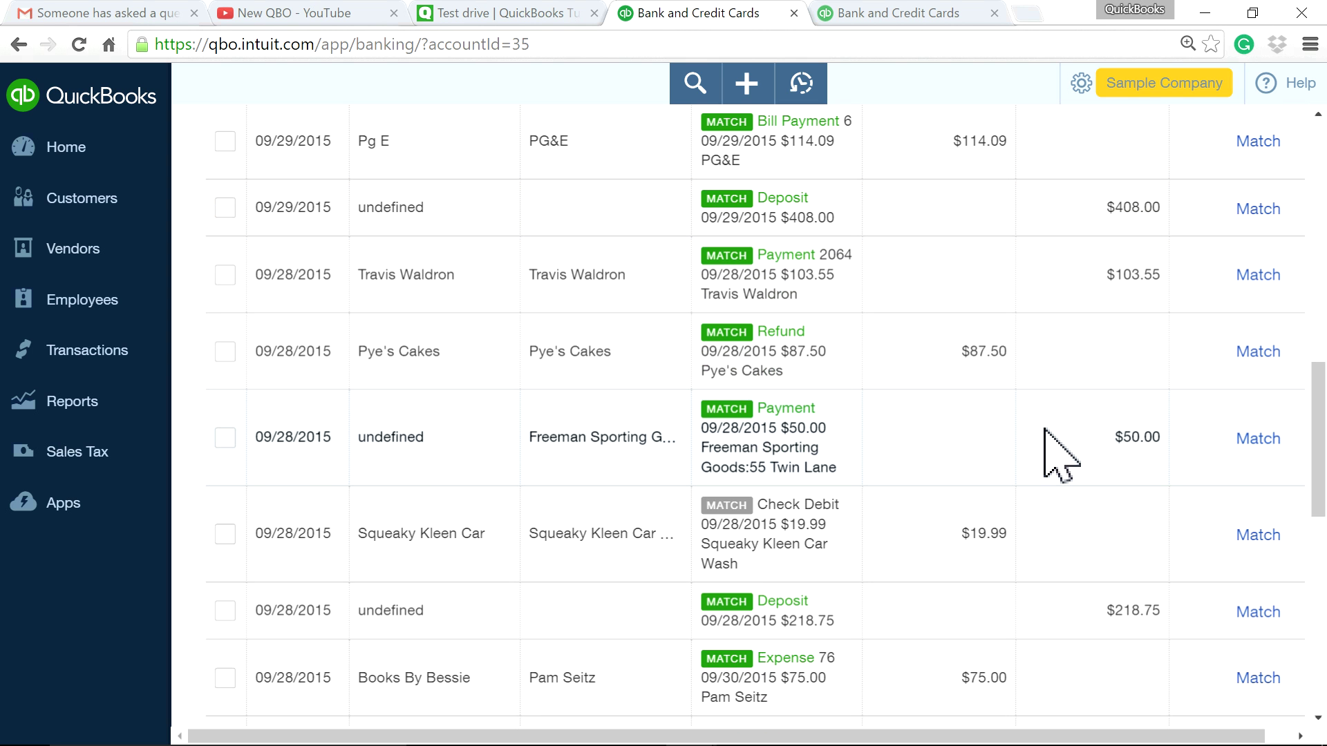
pyautogui.scroll(-3, 1044, 430)
pyautogui.scroll(4, 1045, 430)
pyautogui.scroll(-2, 1045, 430)
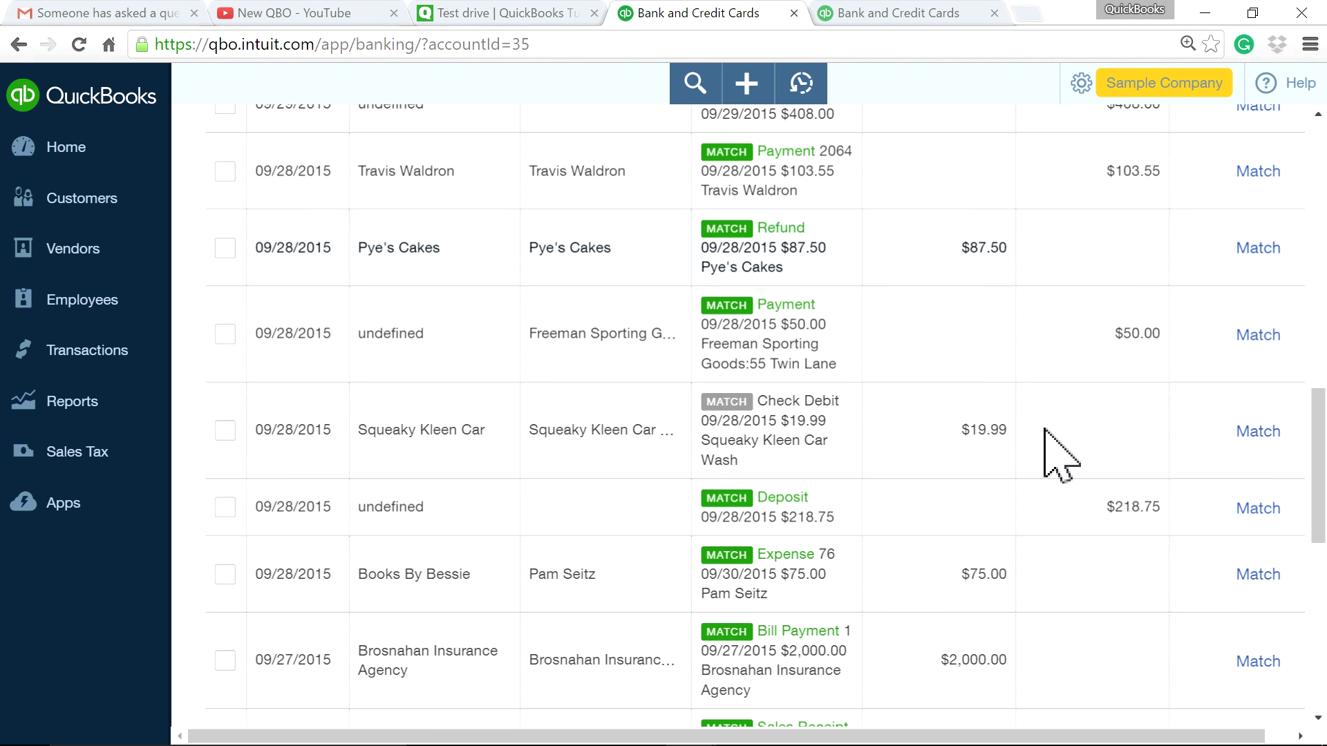
pyautogui.scroll(4, 1050, 449)
pyautogui.scroll(-6, 1044, 456)
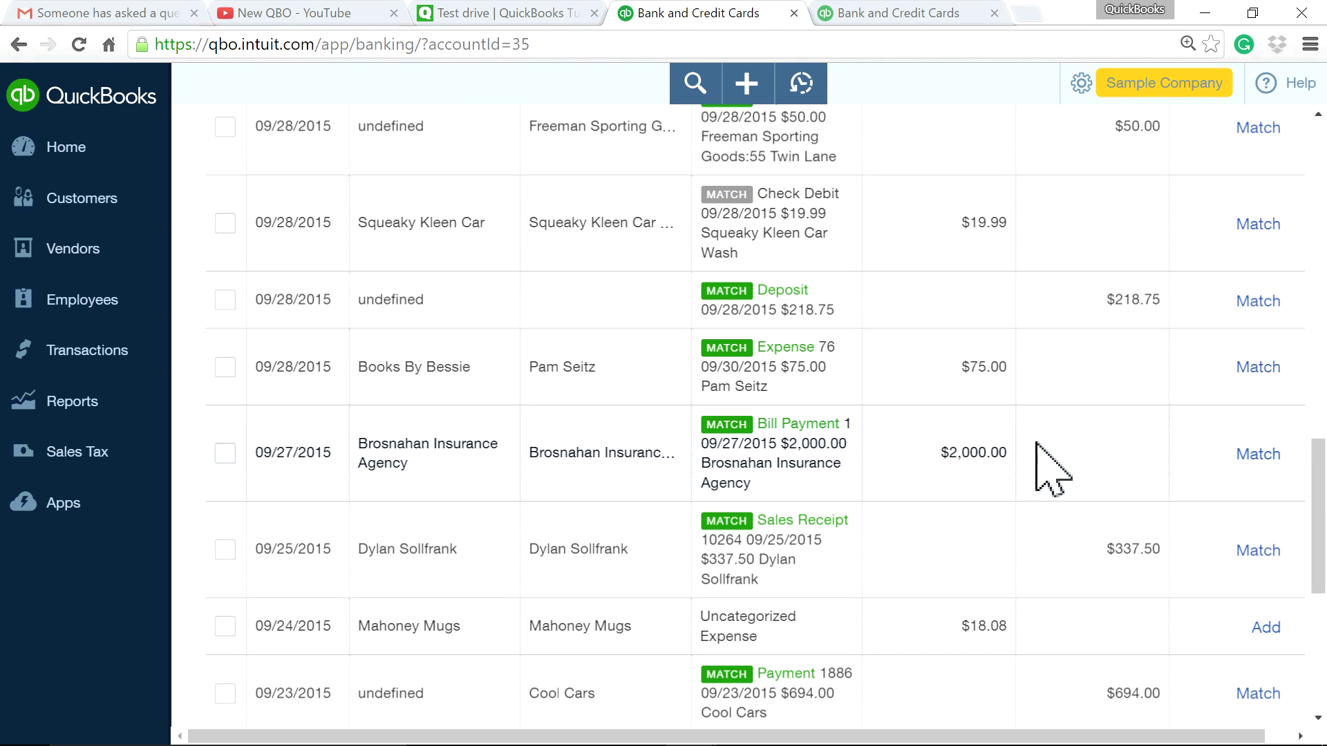
# Expand the 09/24/2015 Mahoney Mugs transaction to view its add, find match and transfer options, and close it without changes.
pyautogui.scroll(-2, 1043, 542)
pyautogui.click(1036, 529)
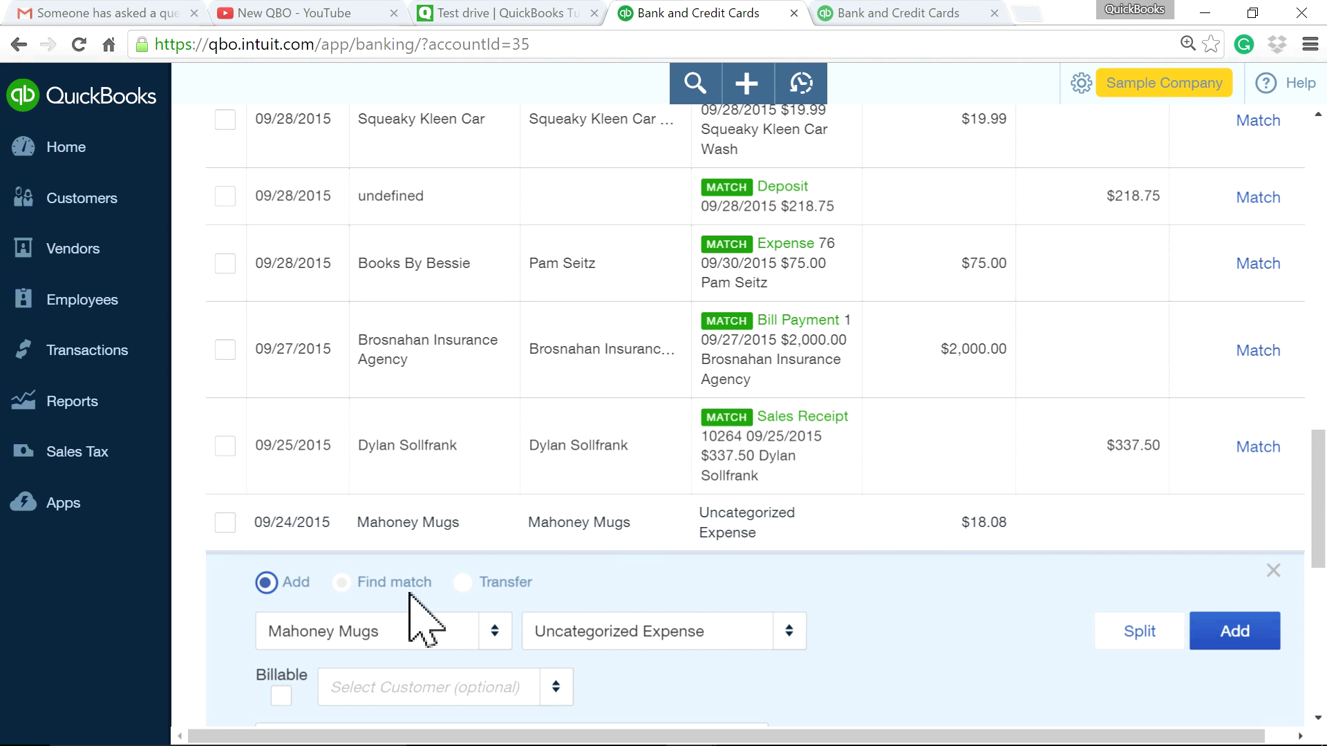
pyautogui.click(1273, 571)
pyautogui.scroll(20, 1082, 513)
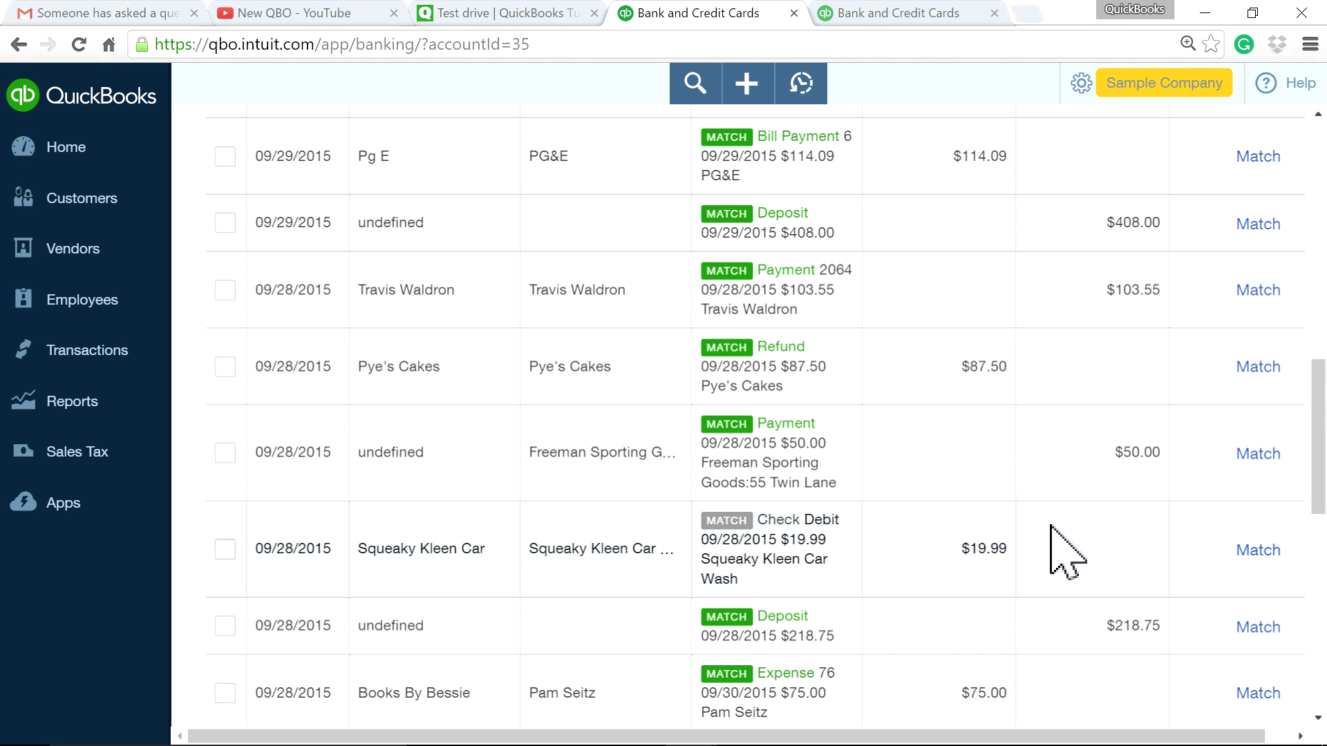
# Switch to the newqbo.com test drive page and view its header and navigation links.
pyautogui.click(515, 12)
pyautogui.scroll(10, 691, 339)
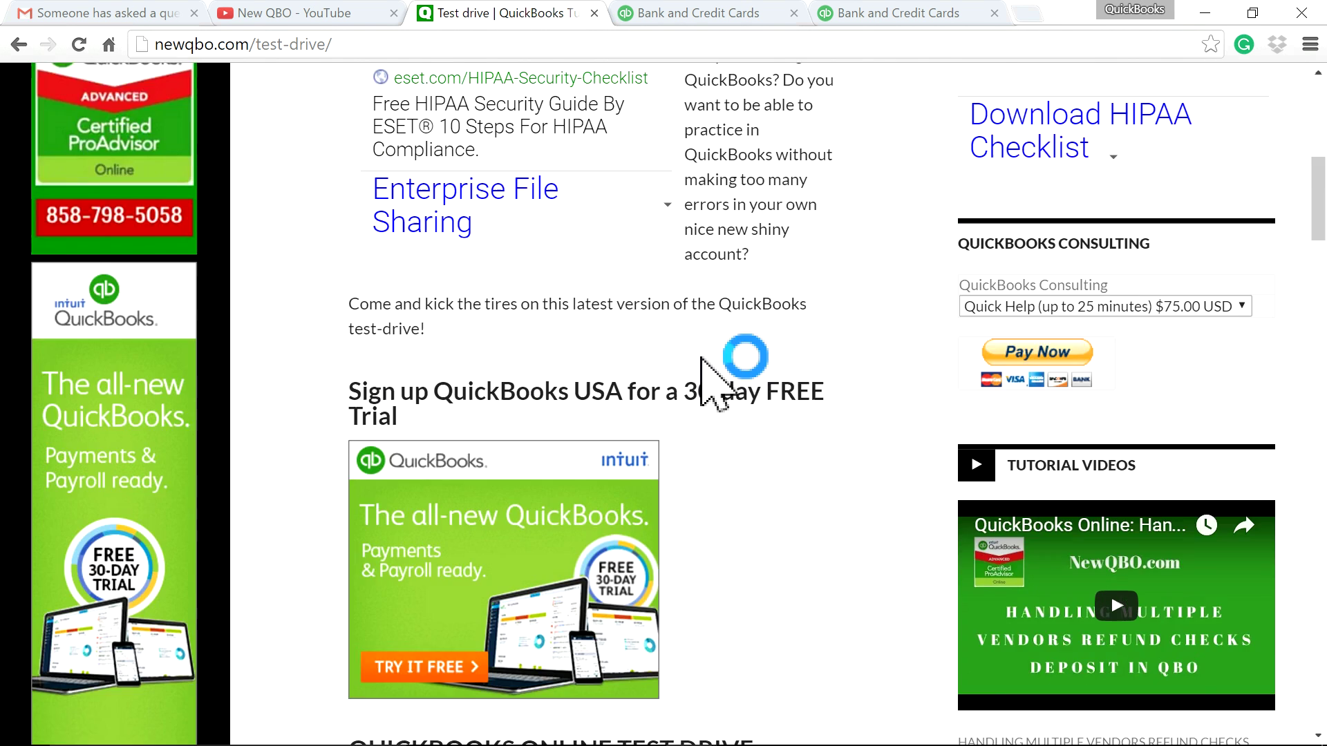
pyautogui.scroll(3, 705, 366)
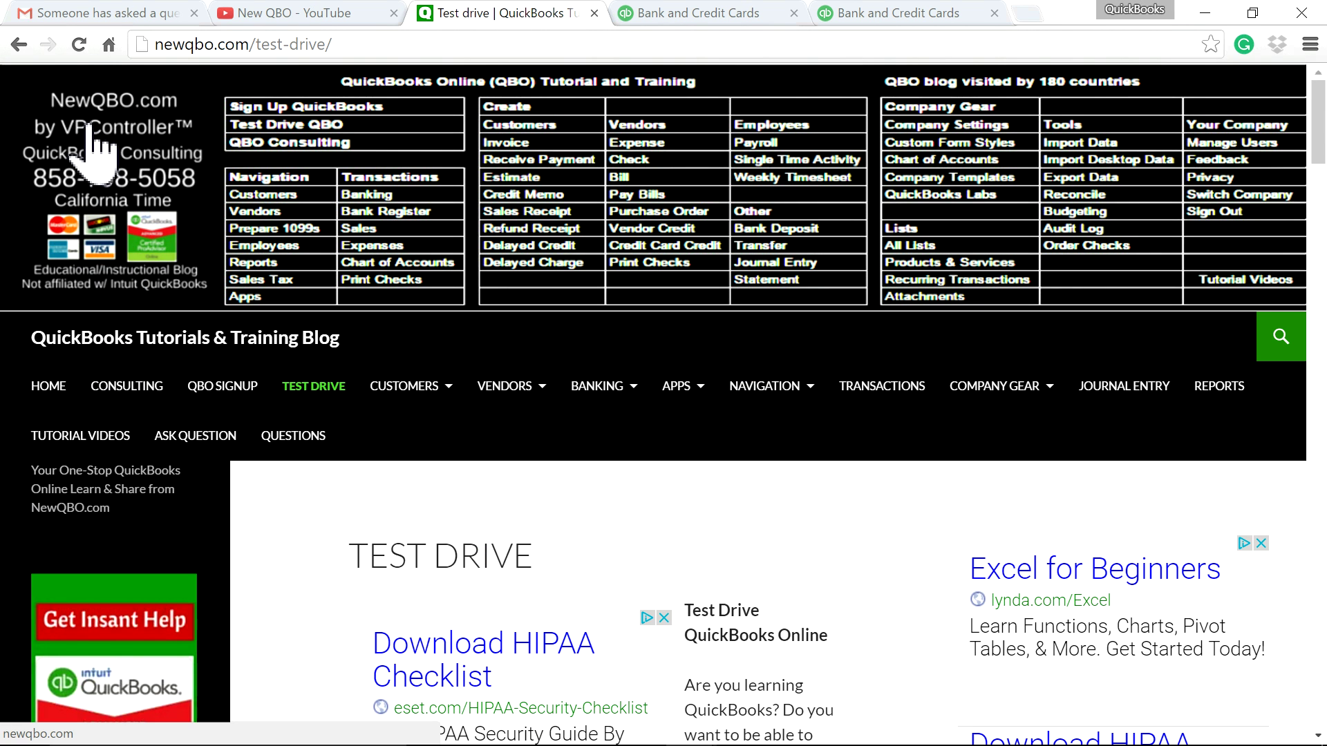